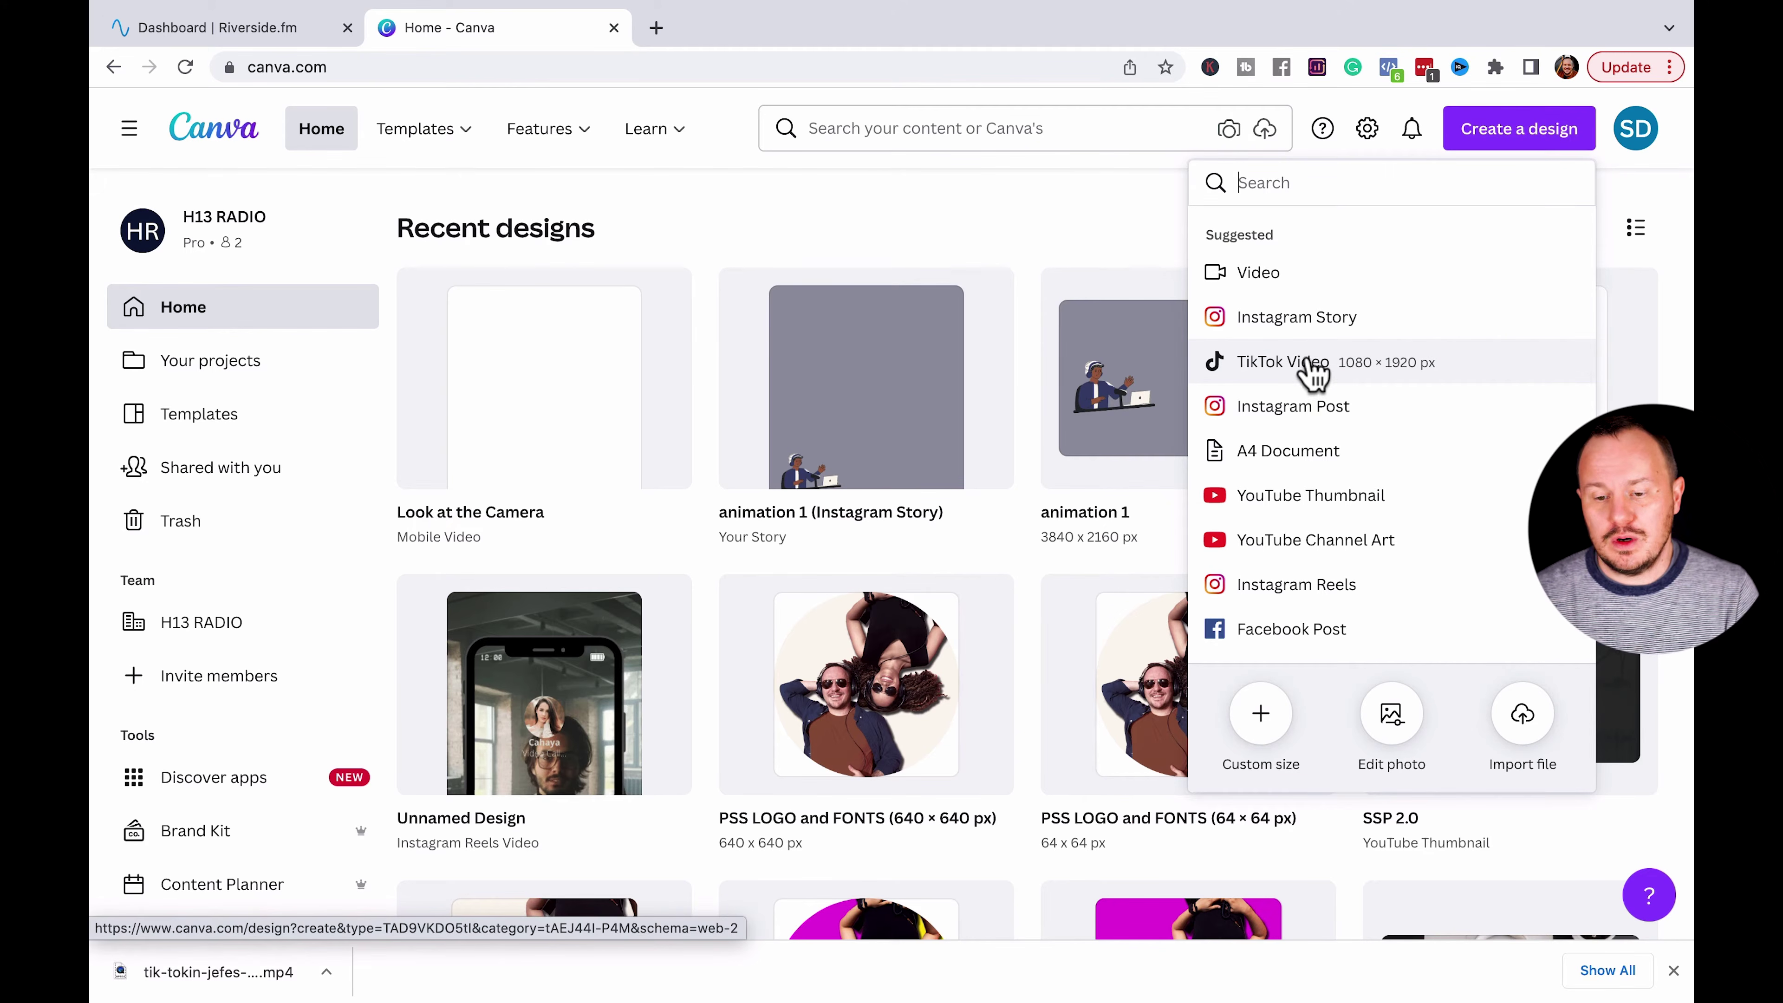
Create a new TikTok Video design at 1080 × 1920 px and browse its TikTok template categories.
click(1439, 376)
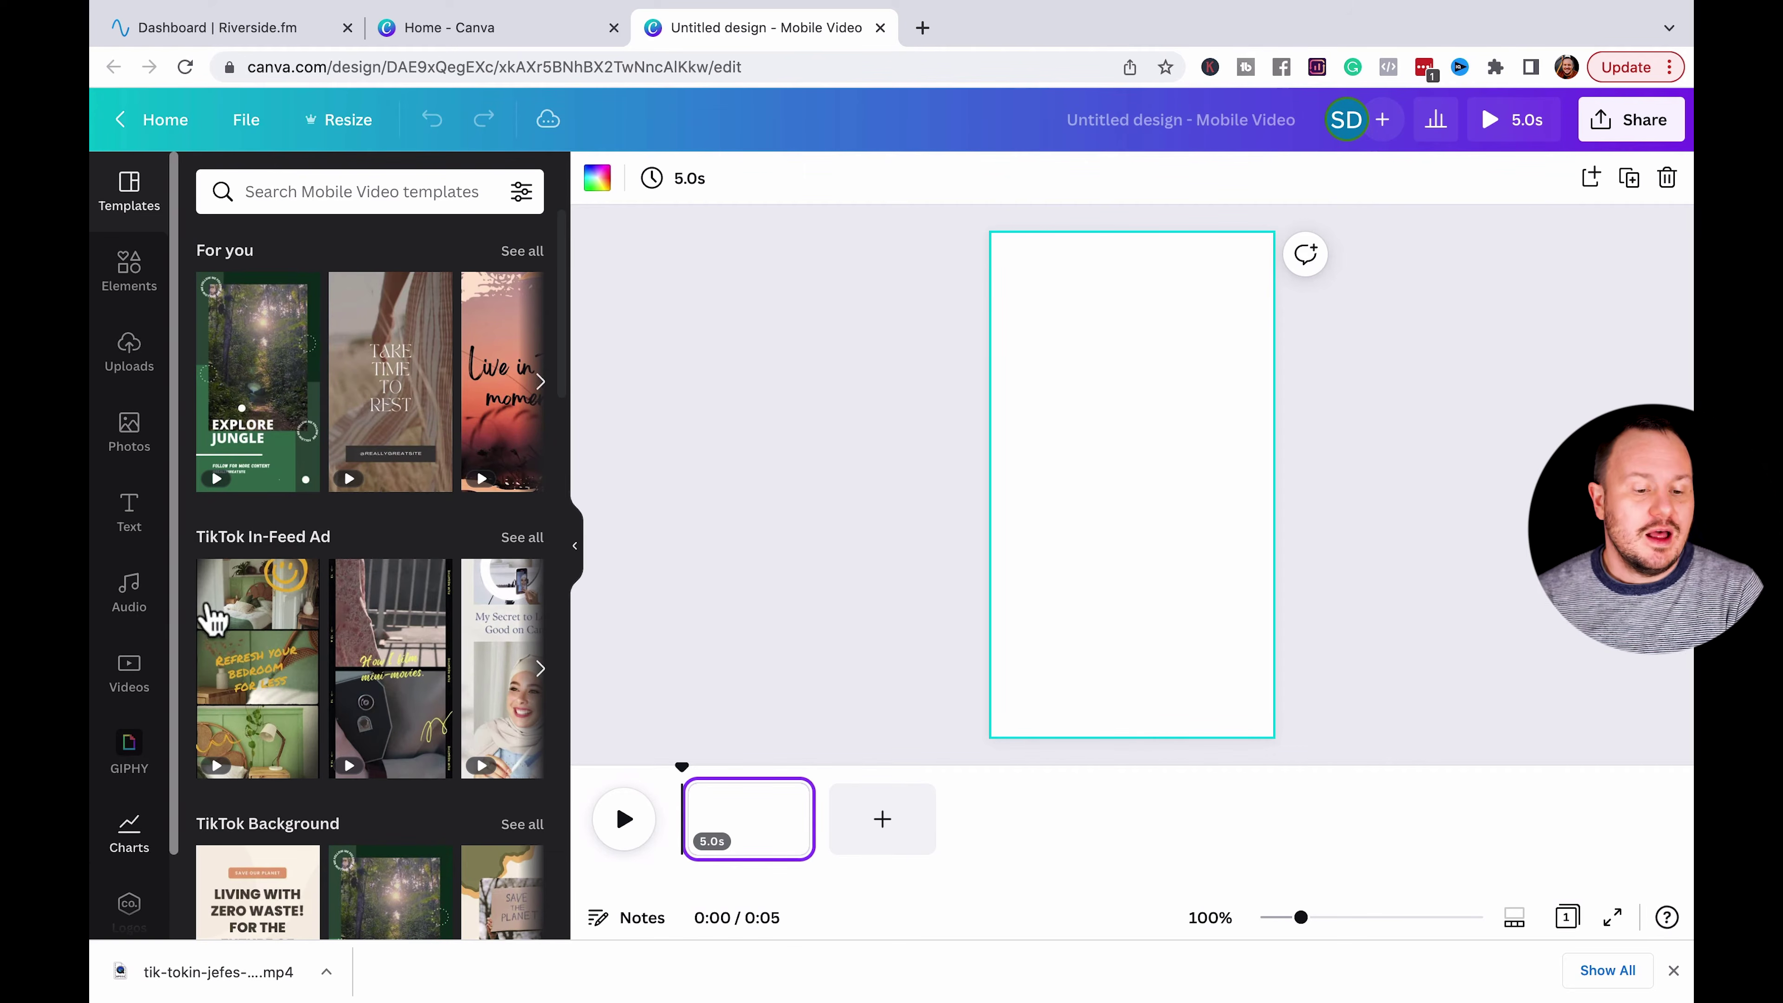
scroll(386, 549, down, 5)
scroll(386, 549, down, 4)
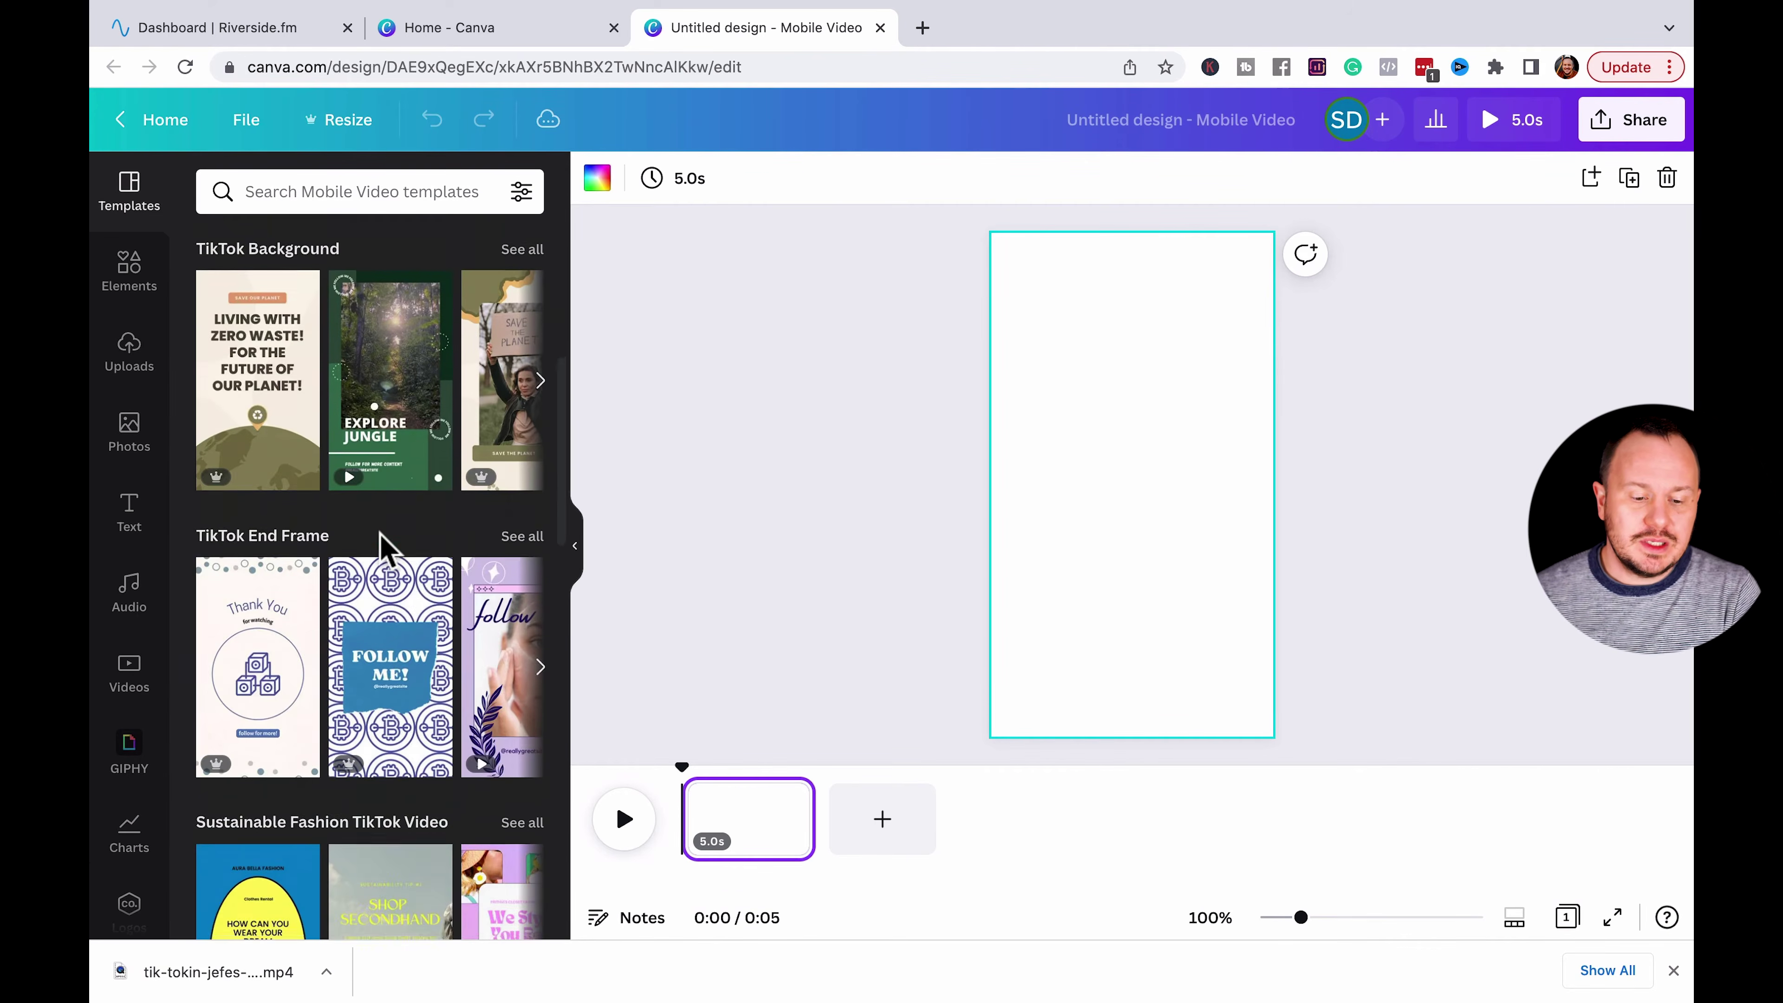
scroll(386, 549, down, 3)
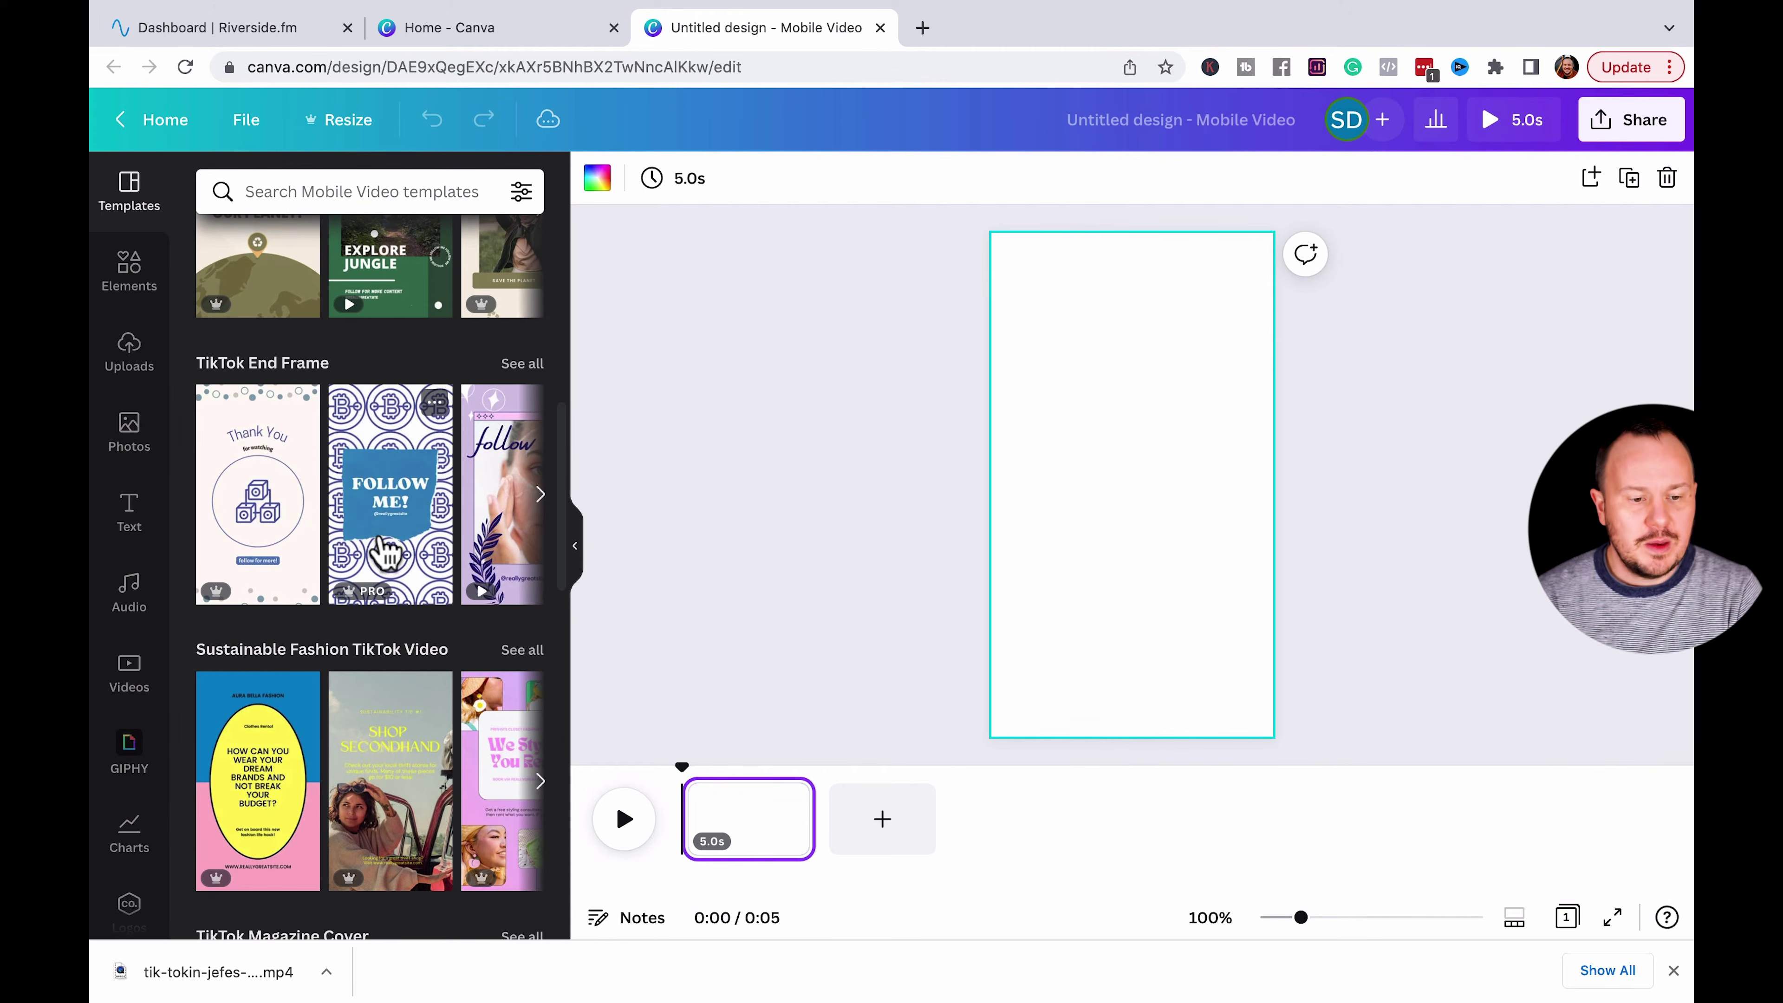
Upload the two-person vertical MP4 video from the Downloads folder to the media uploads.
click(130, 351)
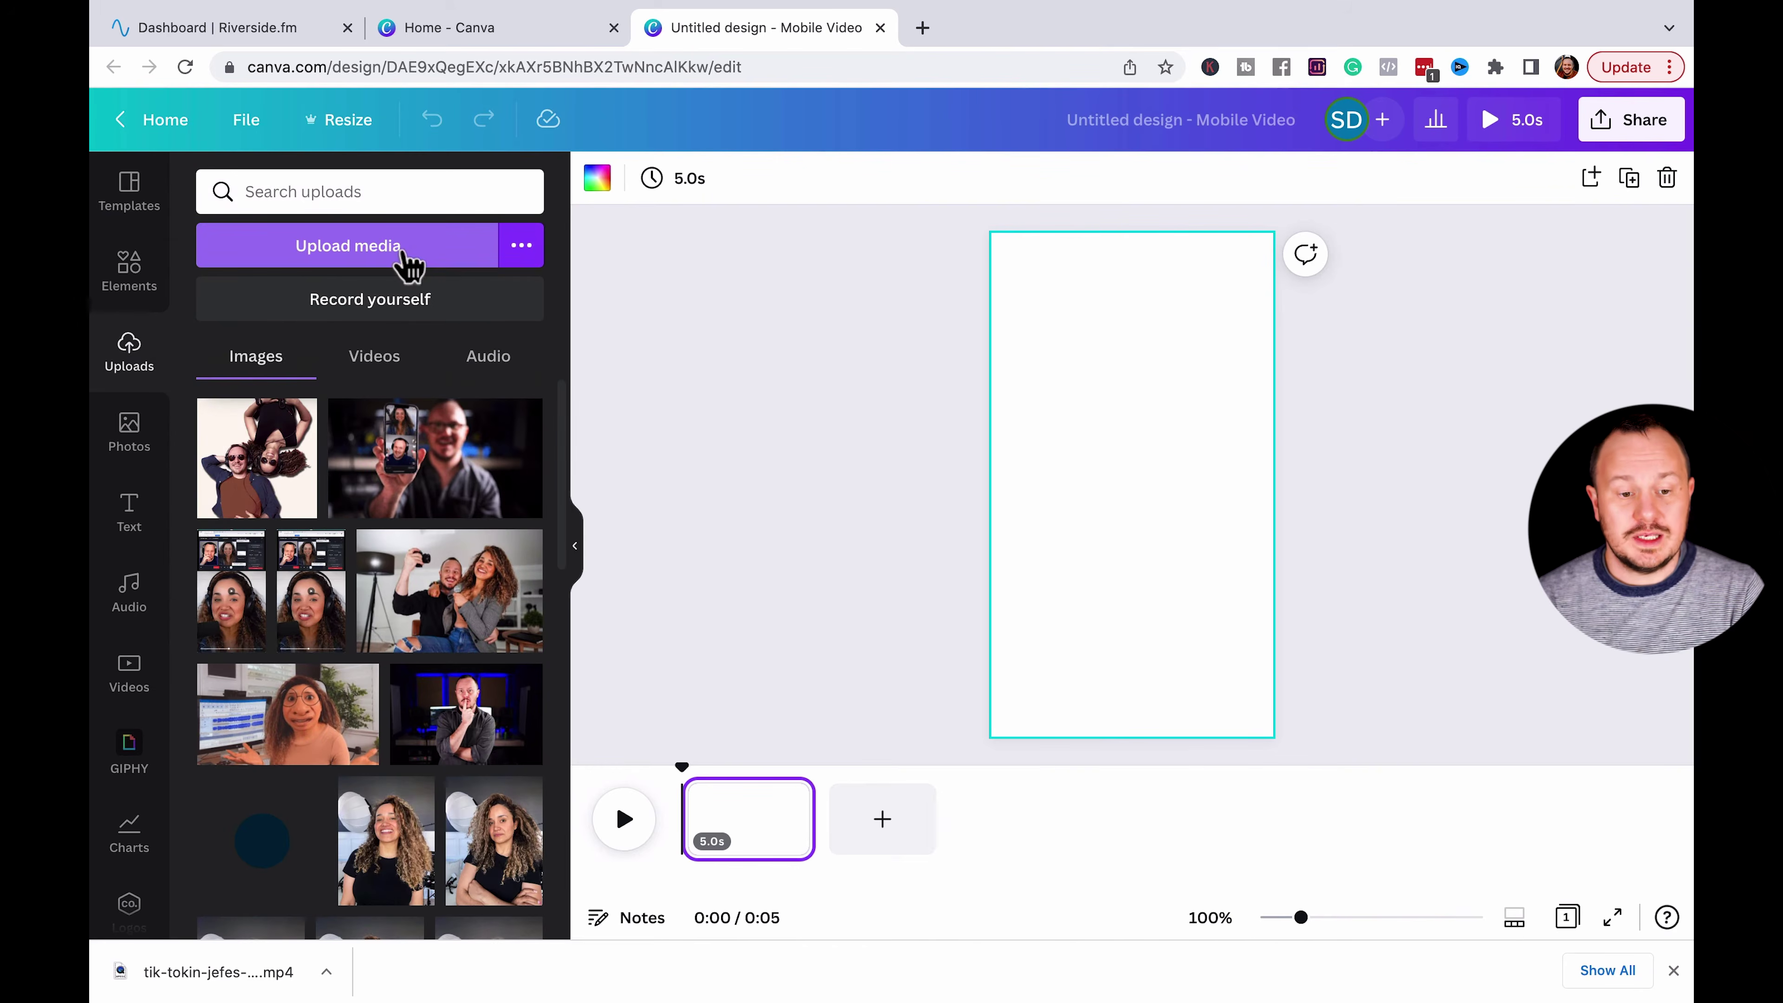
click(408, 263)
click(393, 204)
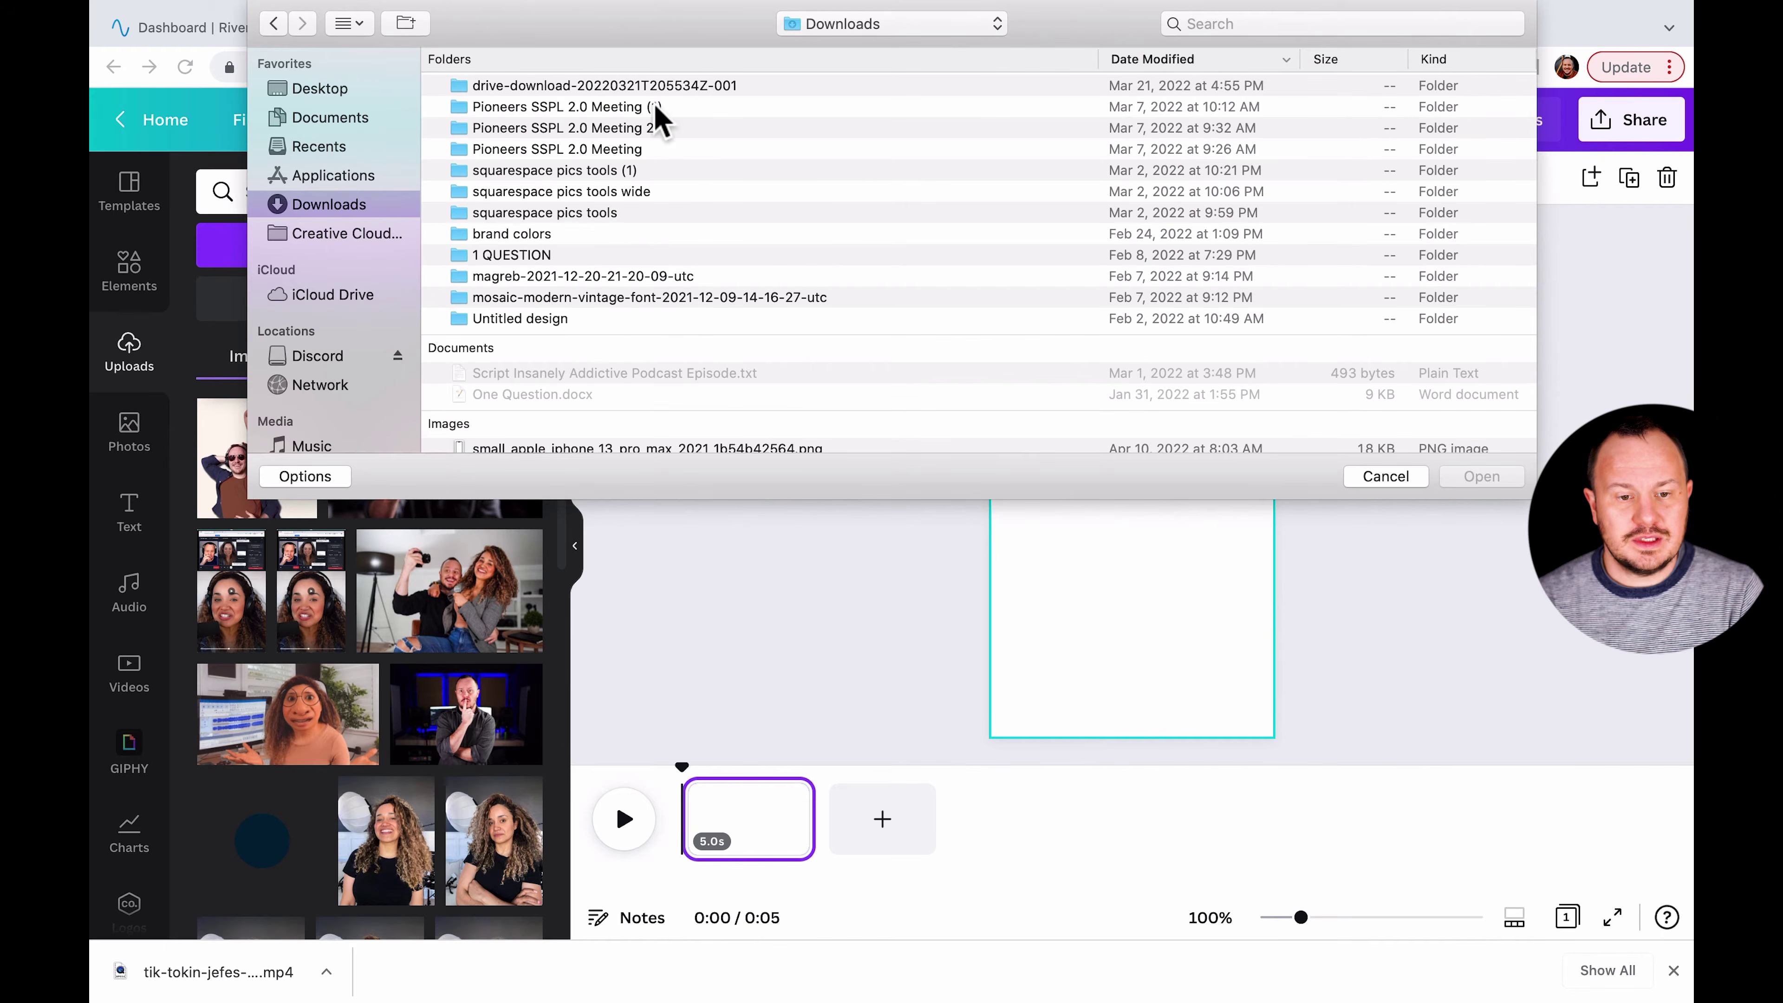
scroll(554, 301, down, 15)
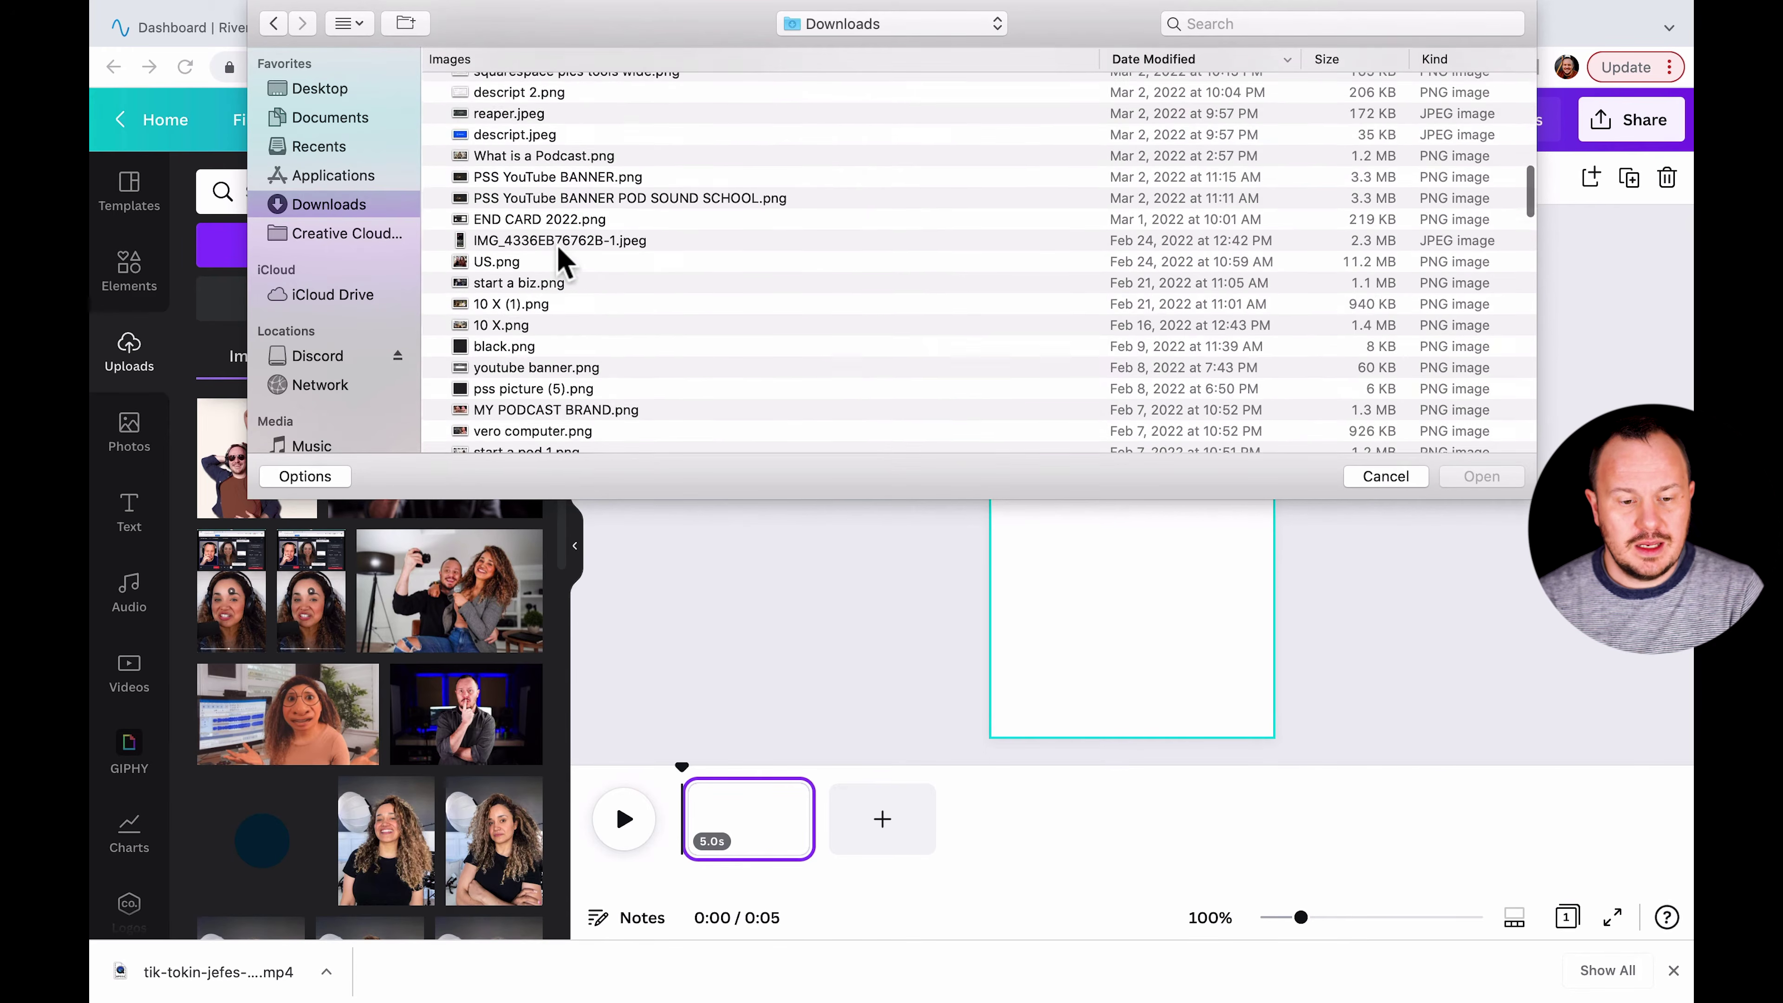
click(604, 133)
click(1492, 482)
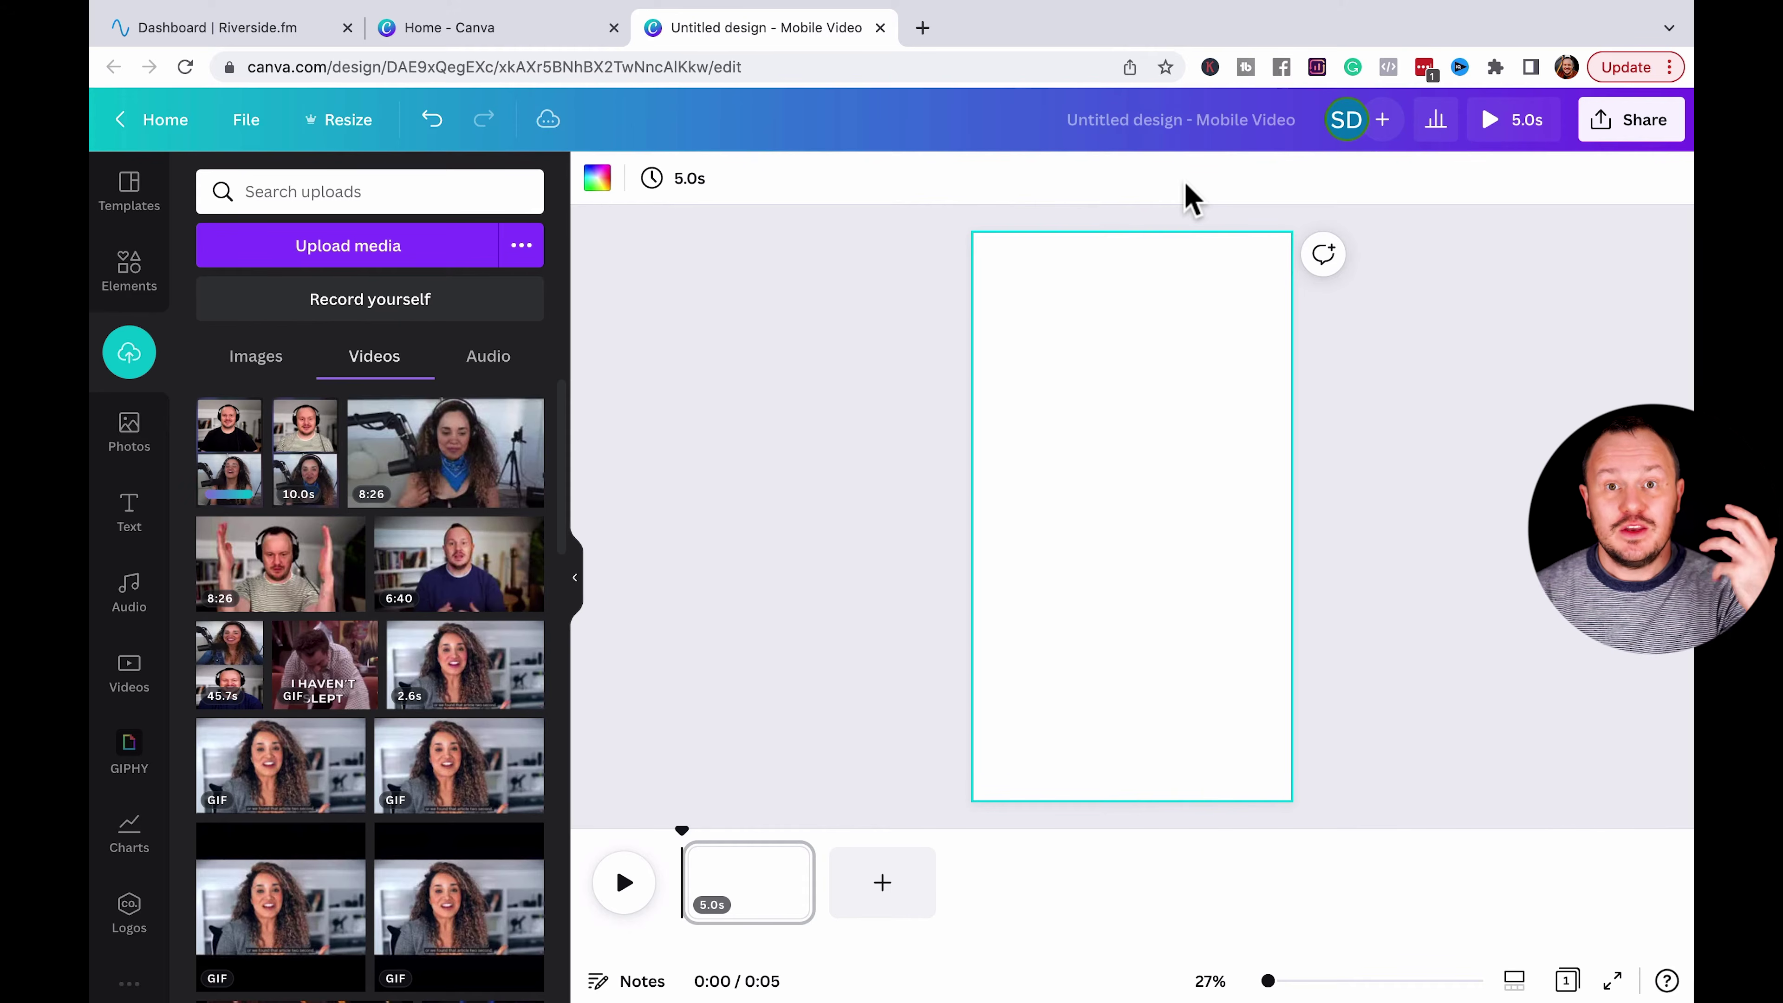
Rename the design as Test Video and fill its page with the uploaded two-person clip.
click(1142, 117)
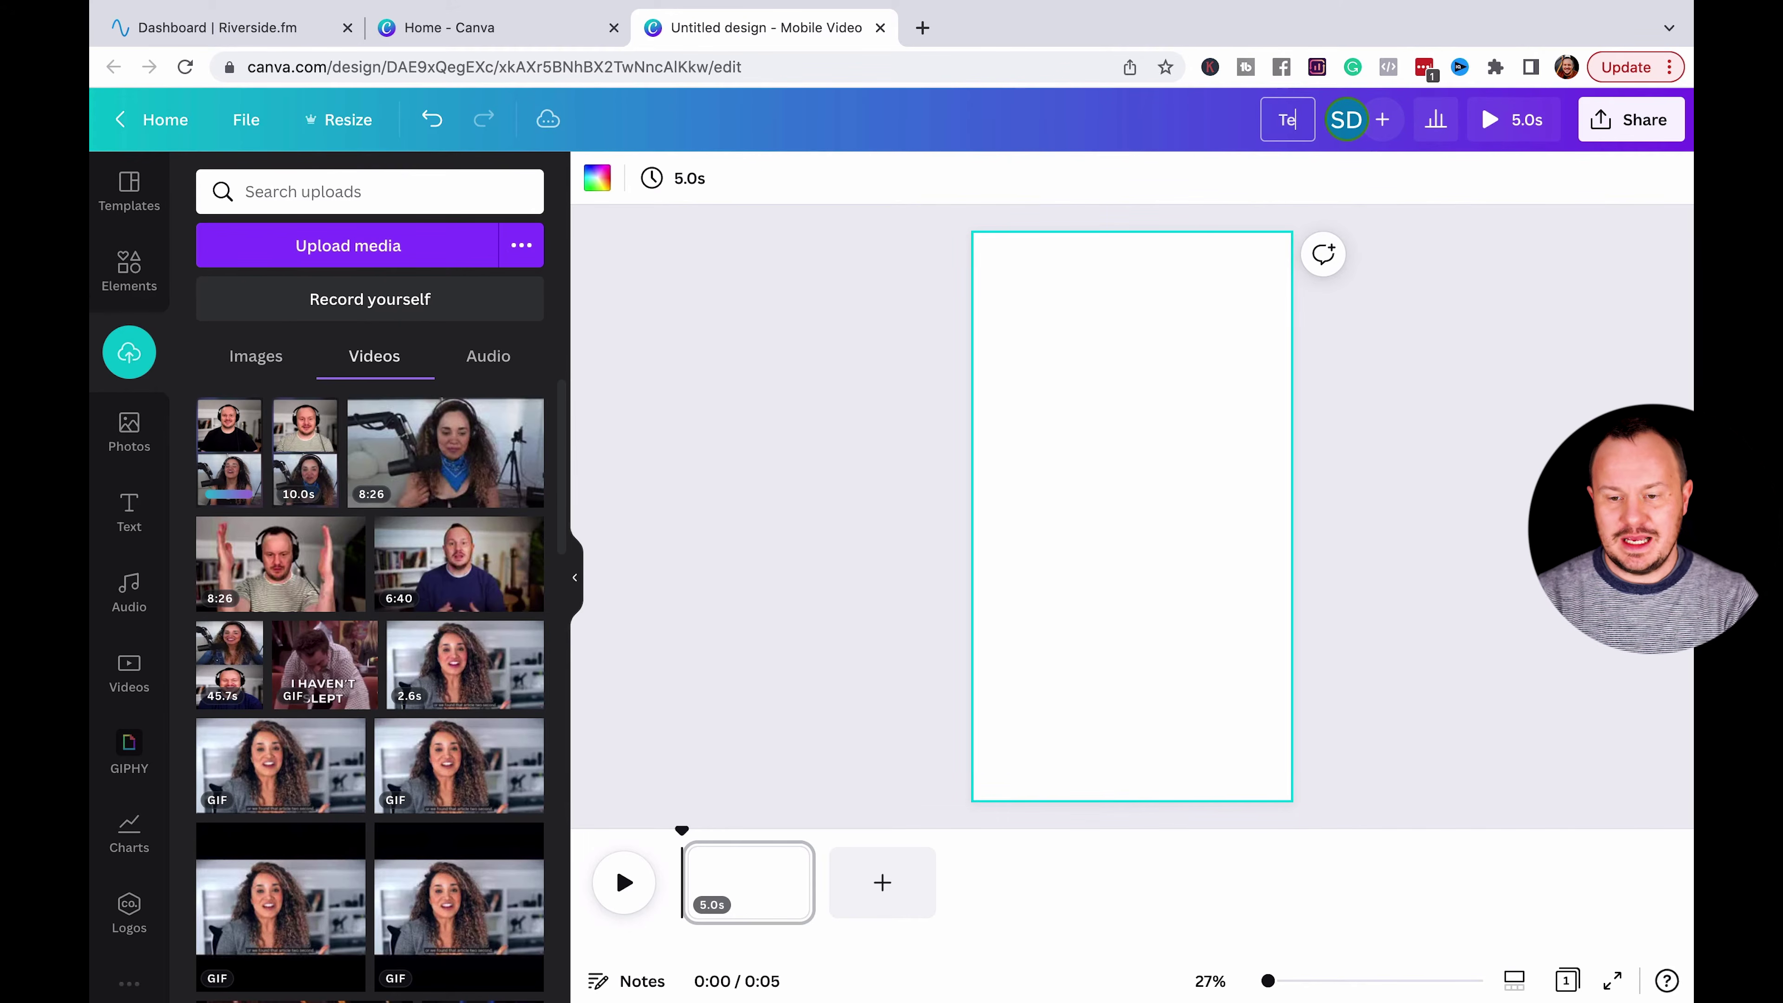
key(Return)
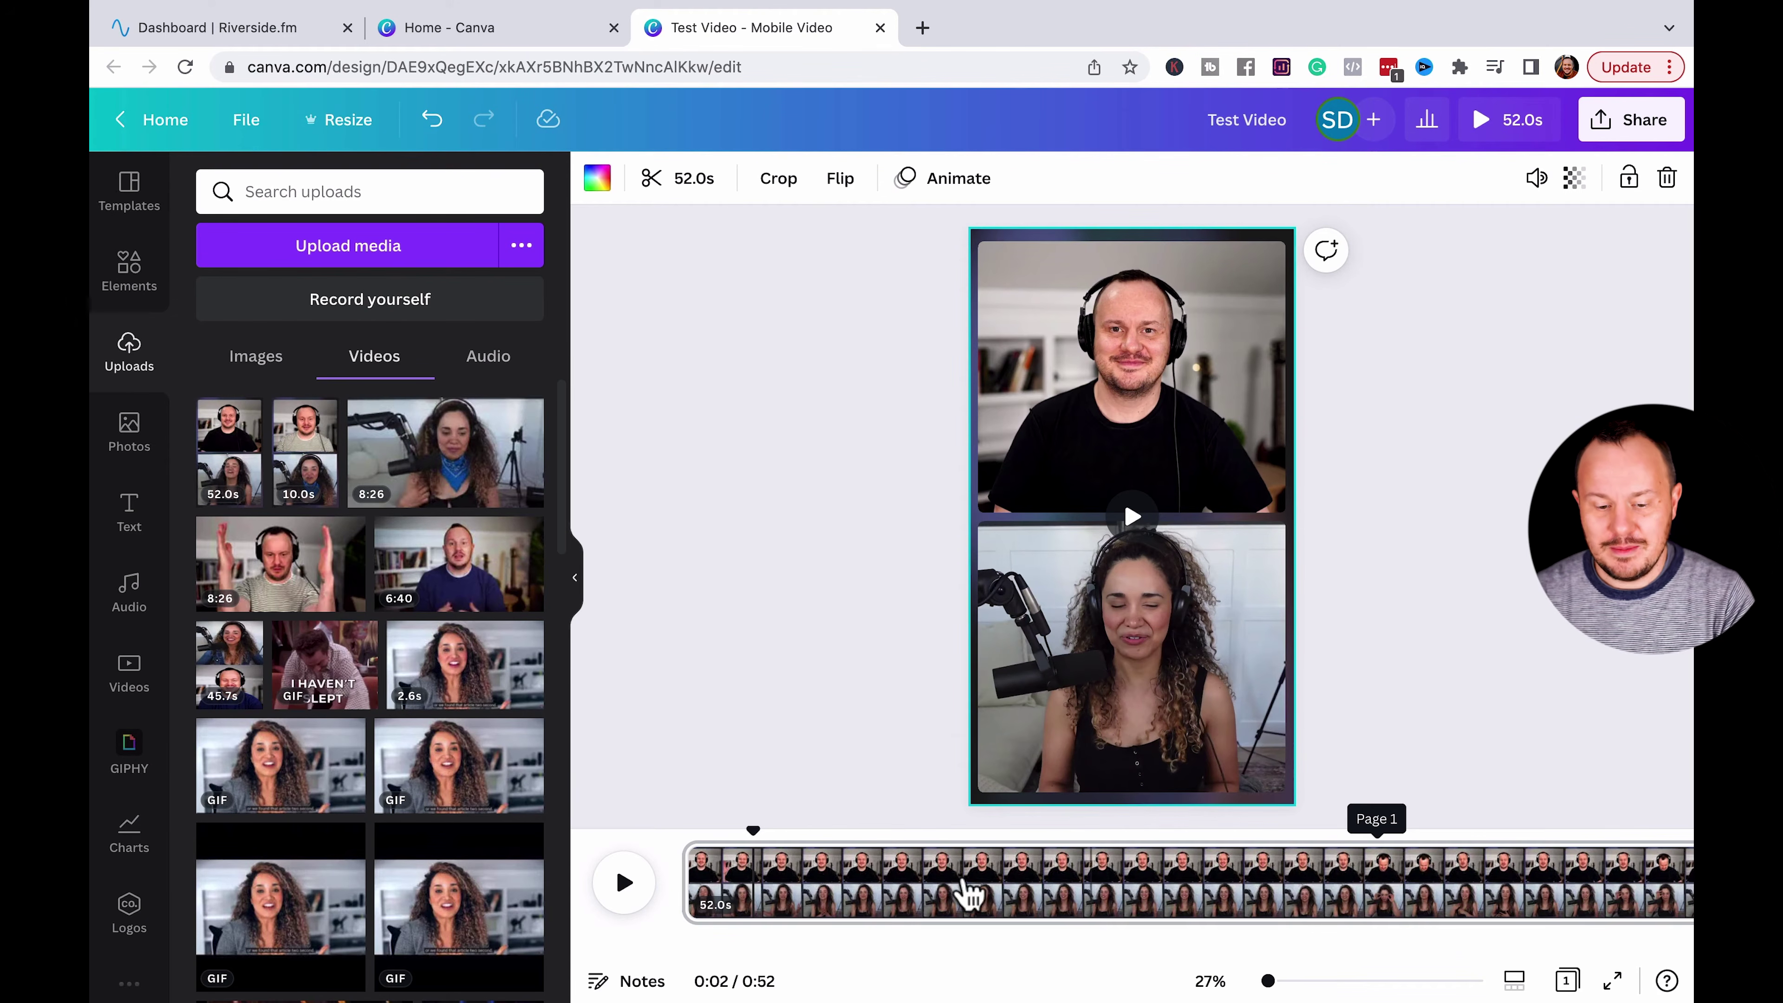
Split the clip on the timeline at 0:20 and again at 0:27.
click(867, 870)
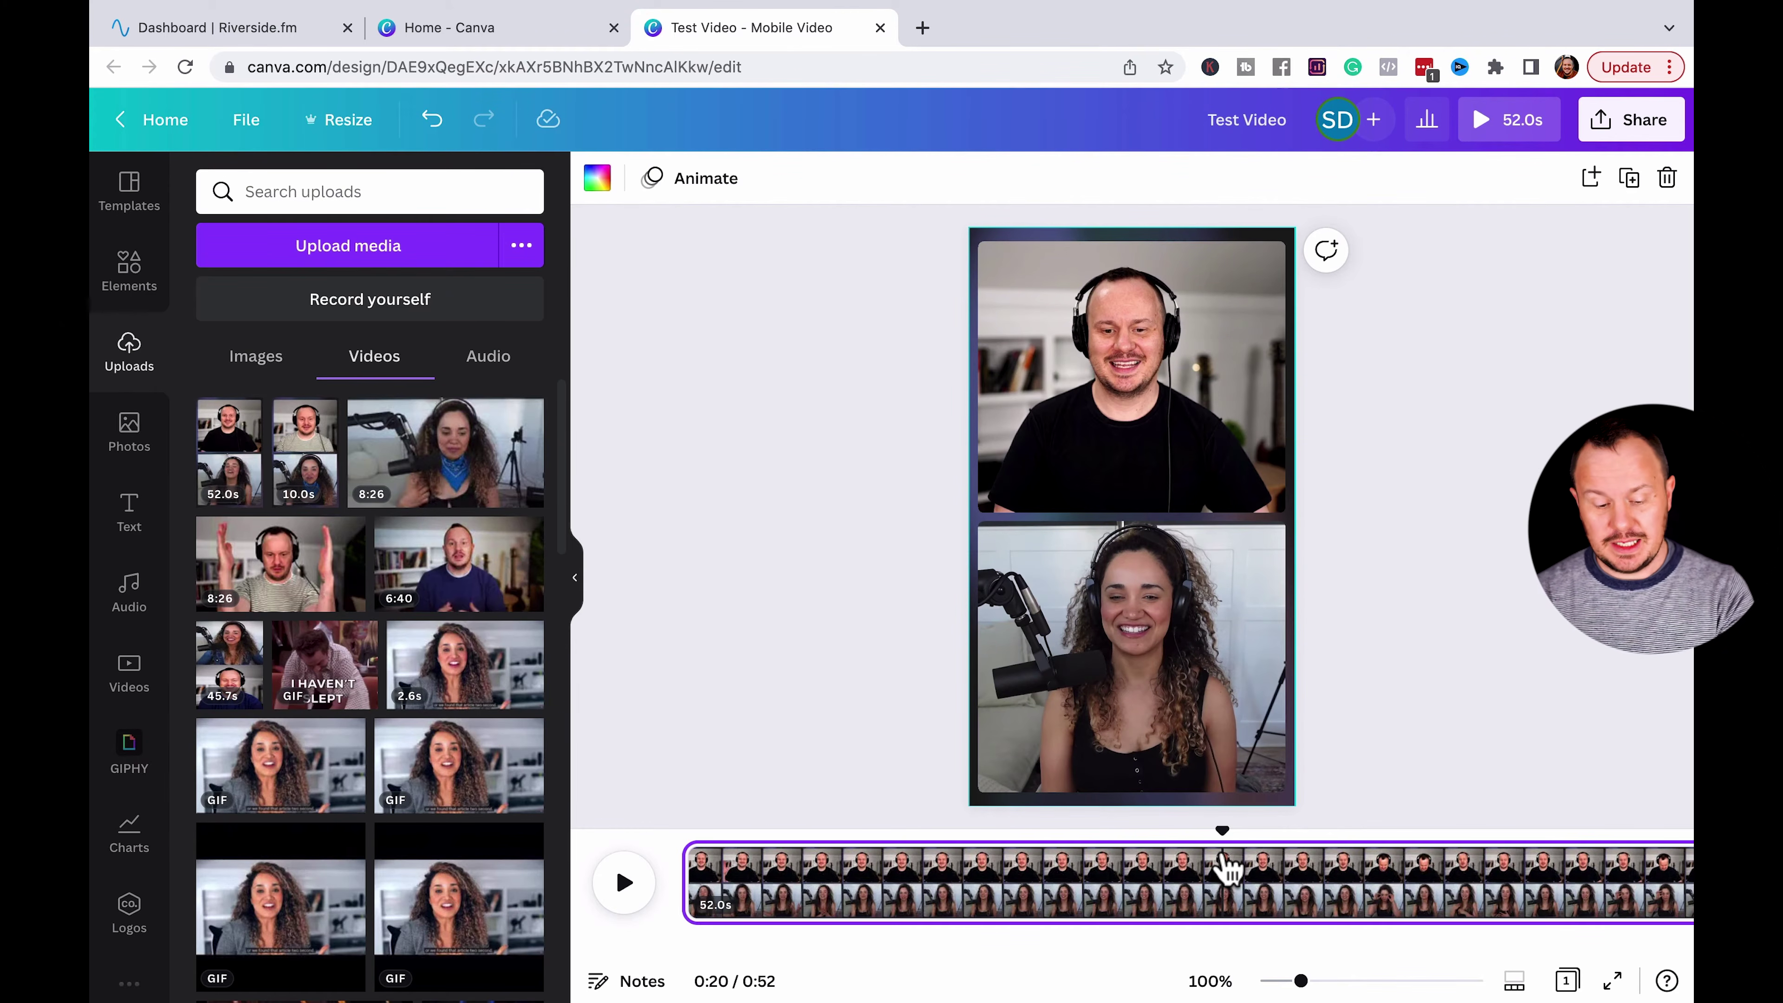
key(s)
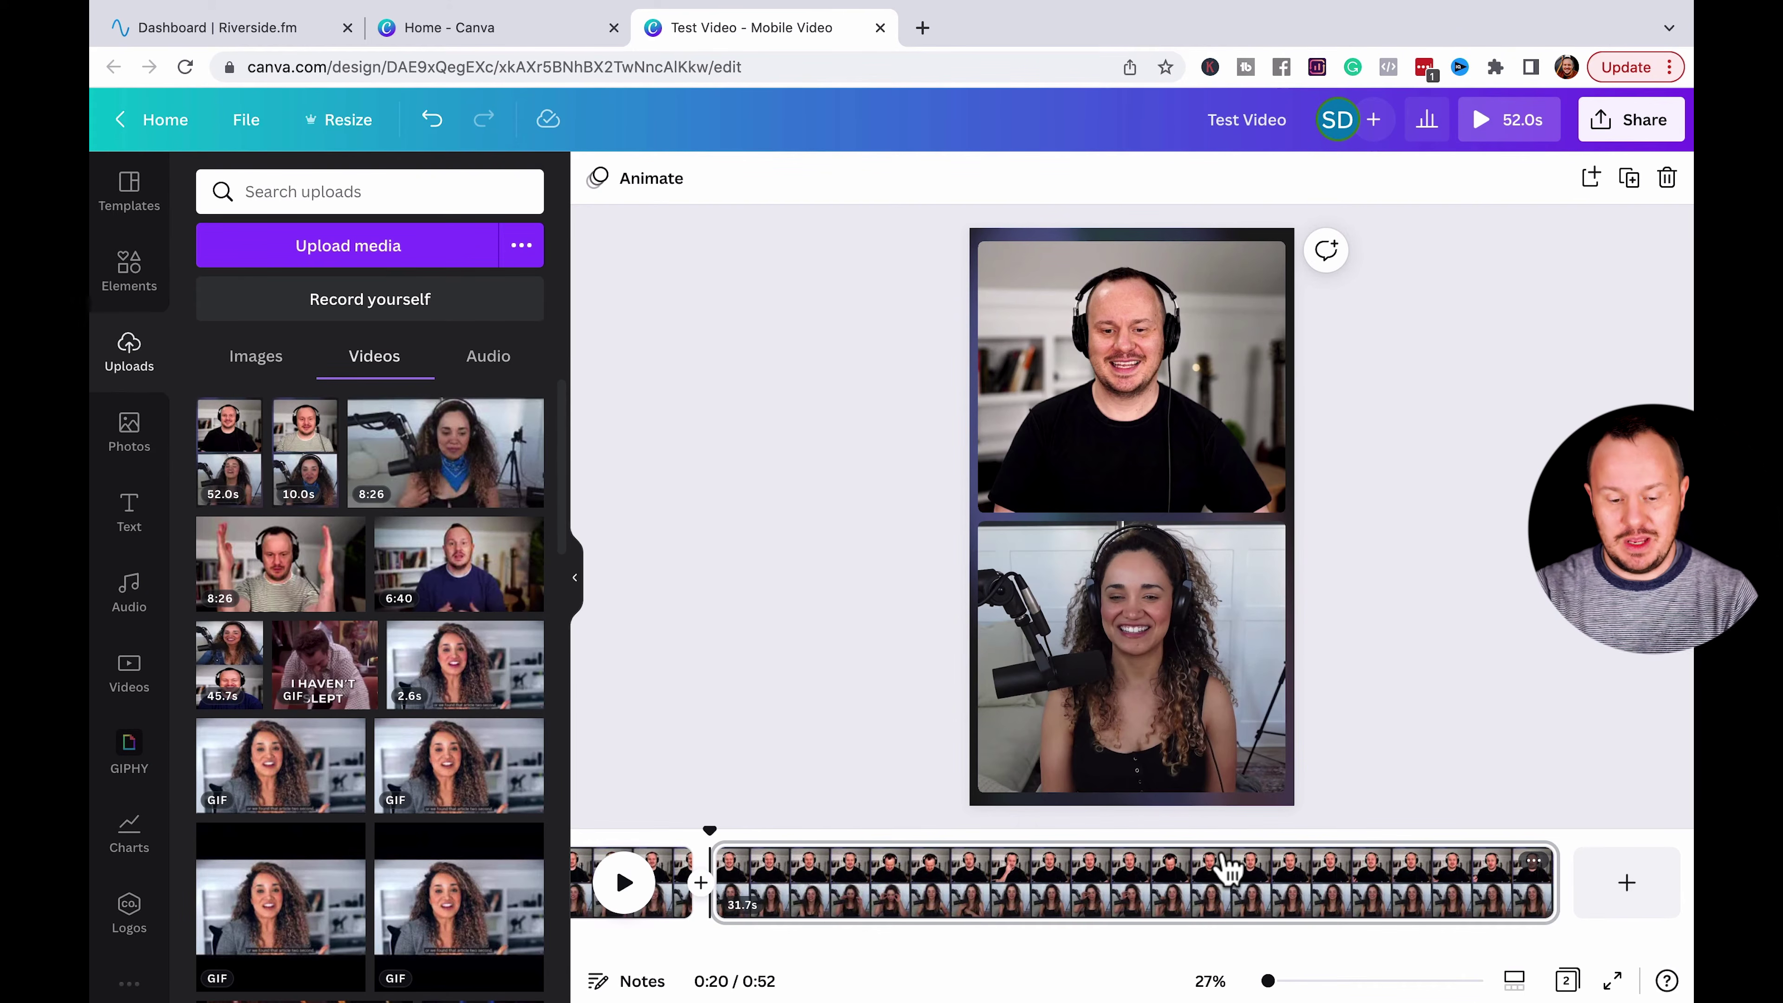
click(904, 887)
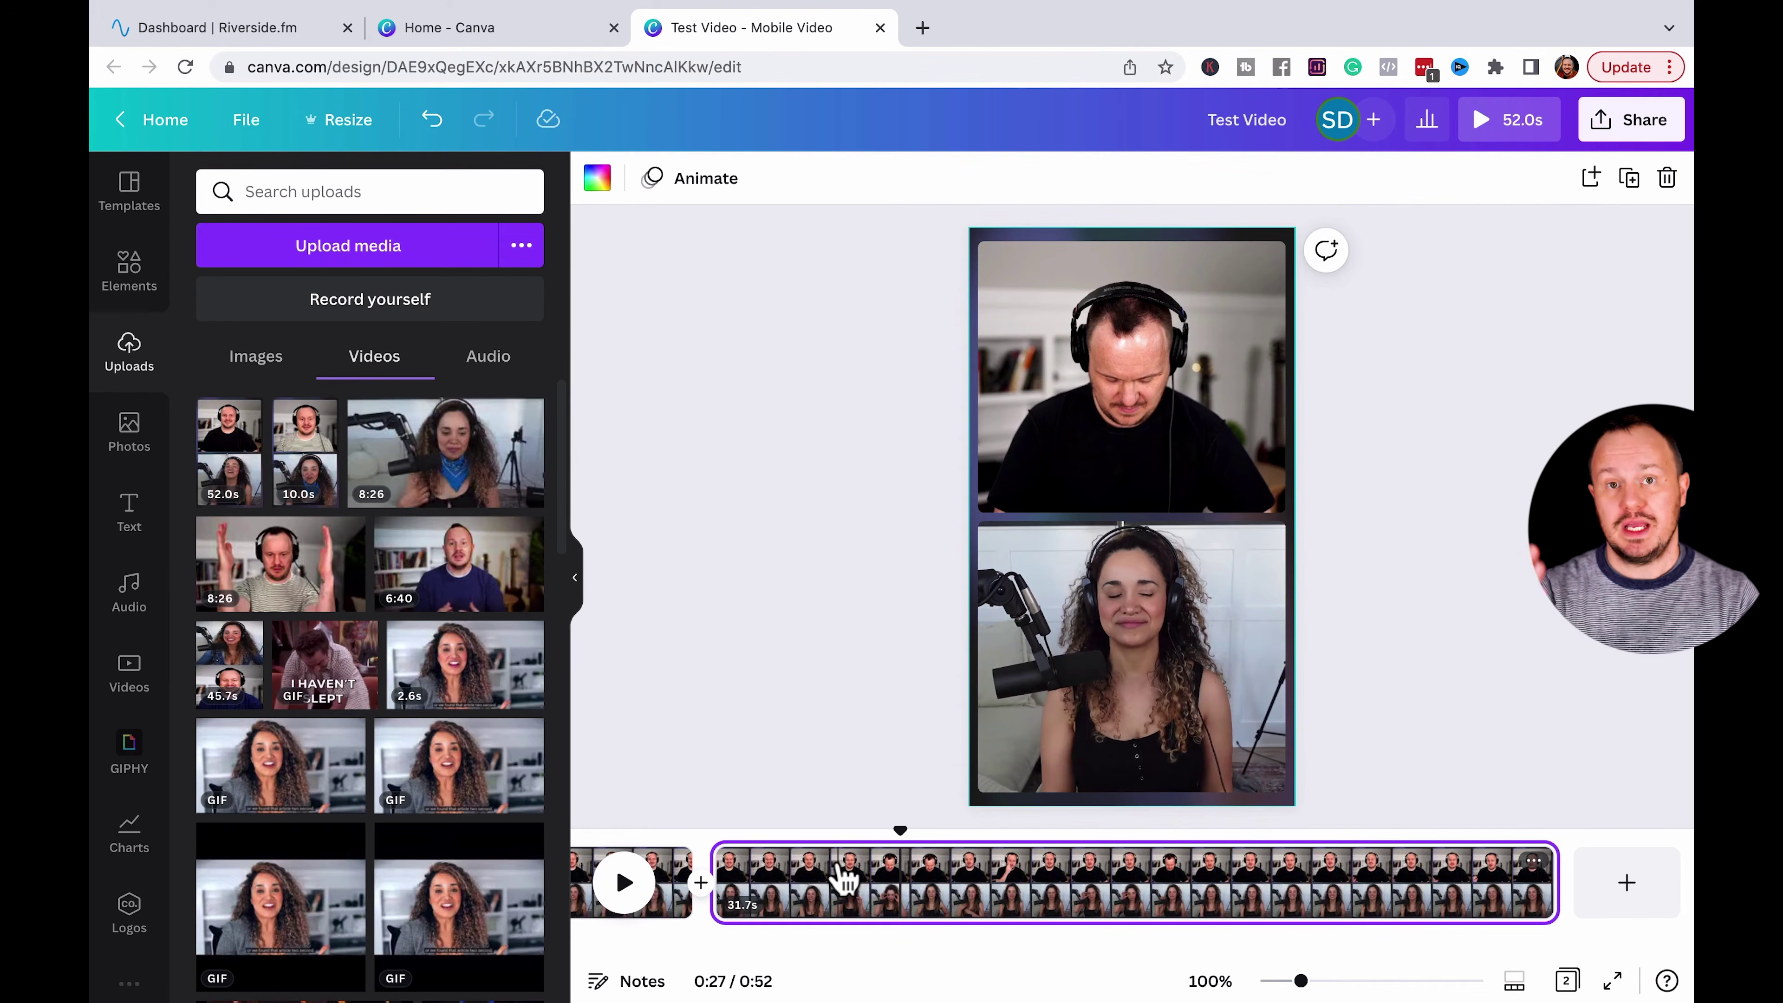
key(s)
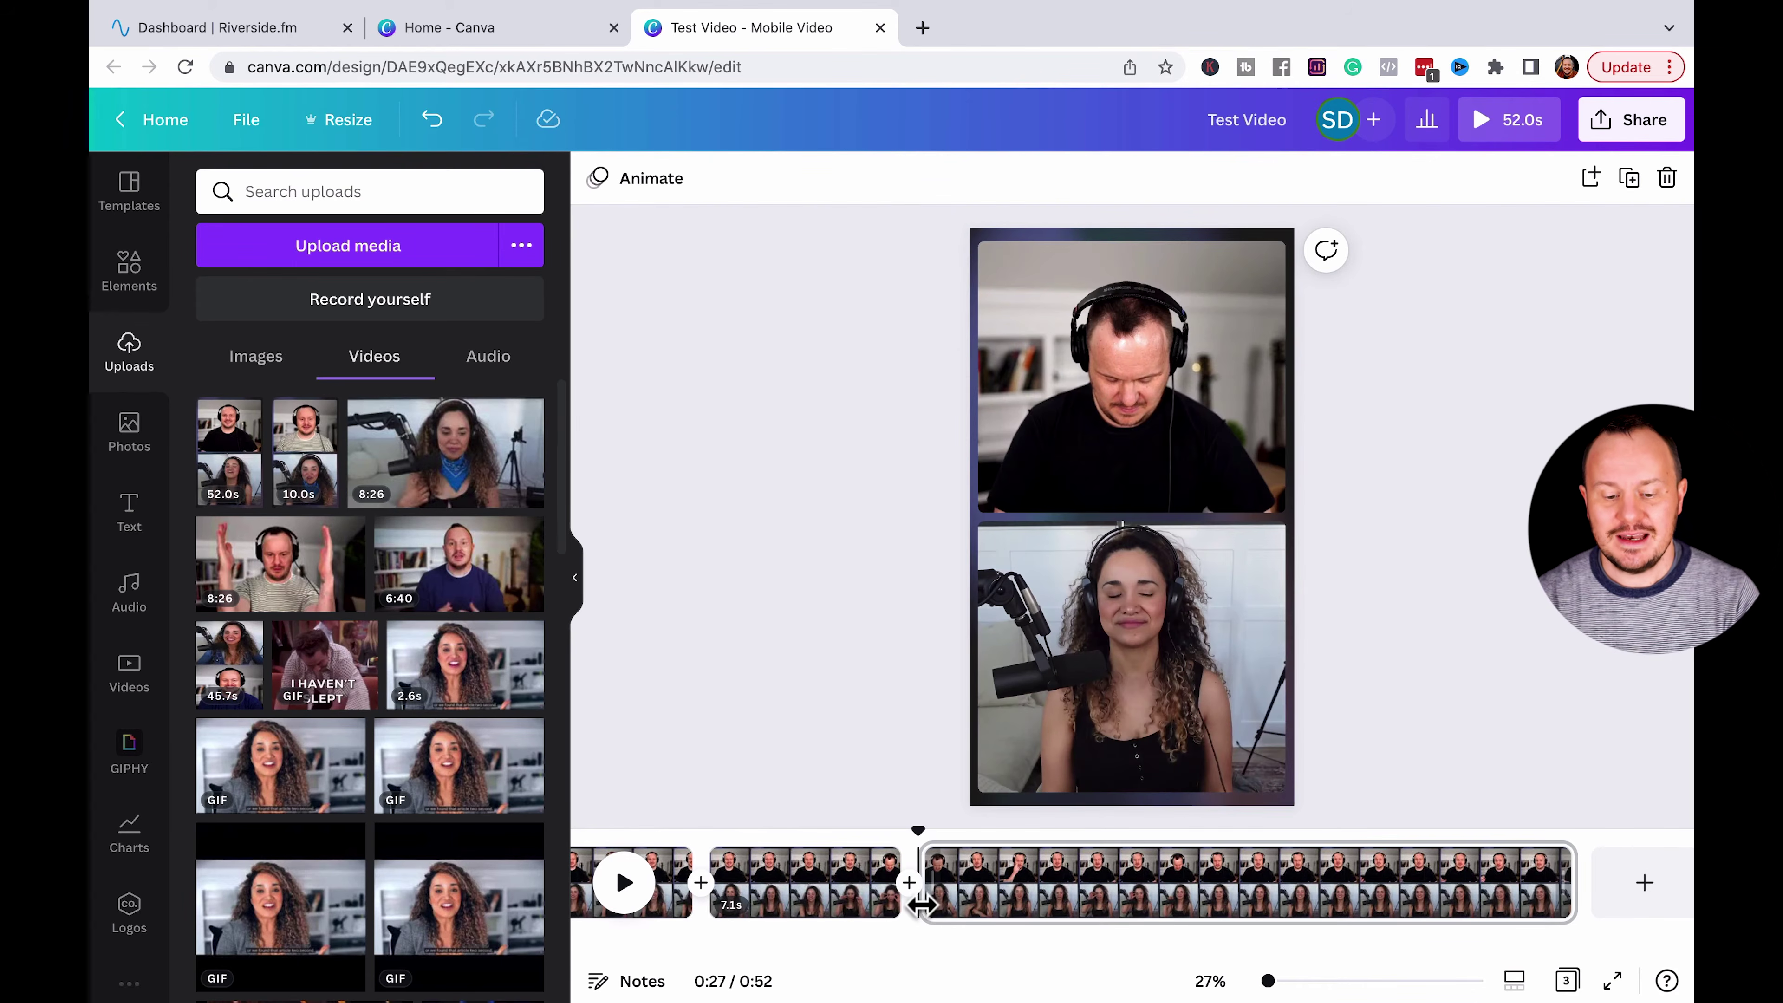
Add a square shape to the middle clip segment and stretch it to cover the whole page.
click(807, 901)
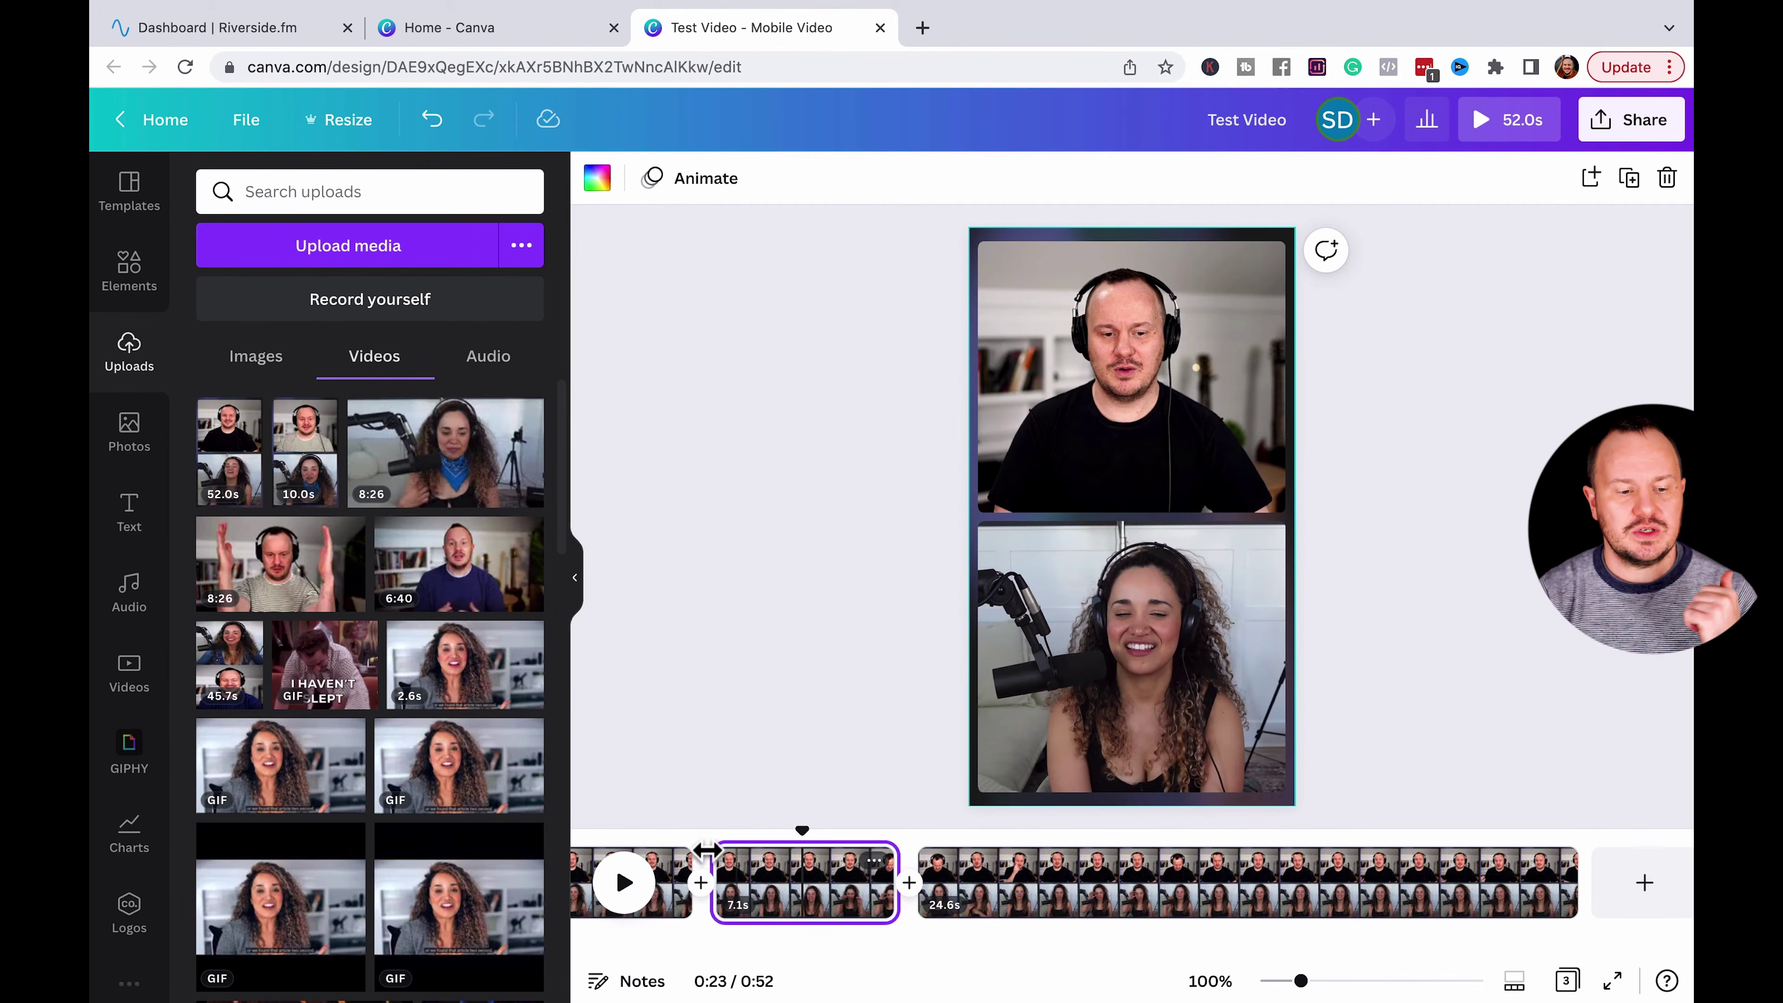
click(138, 279)
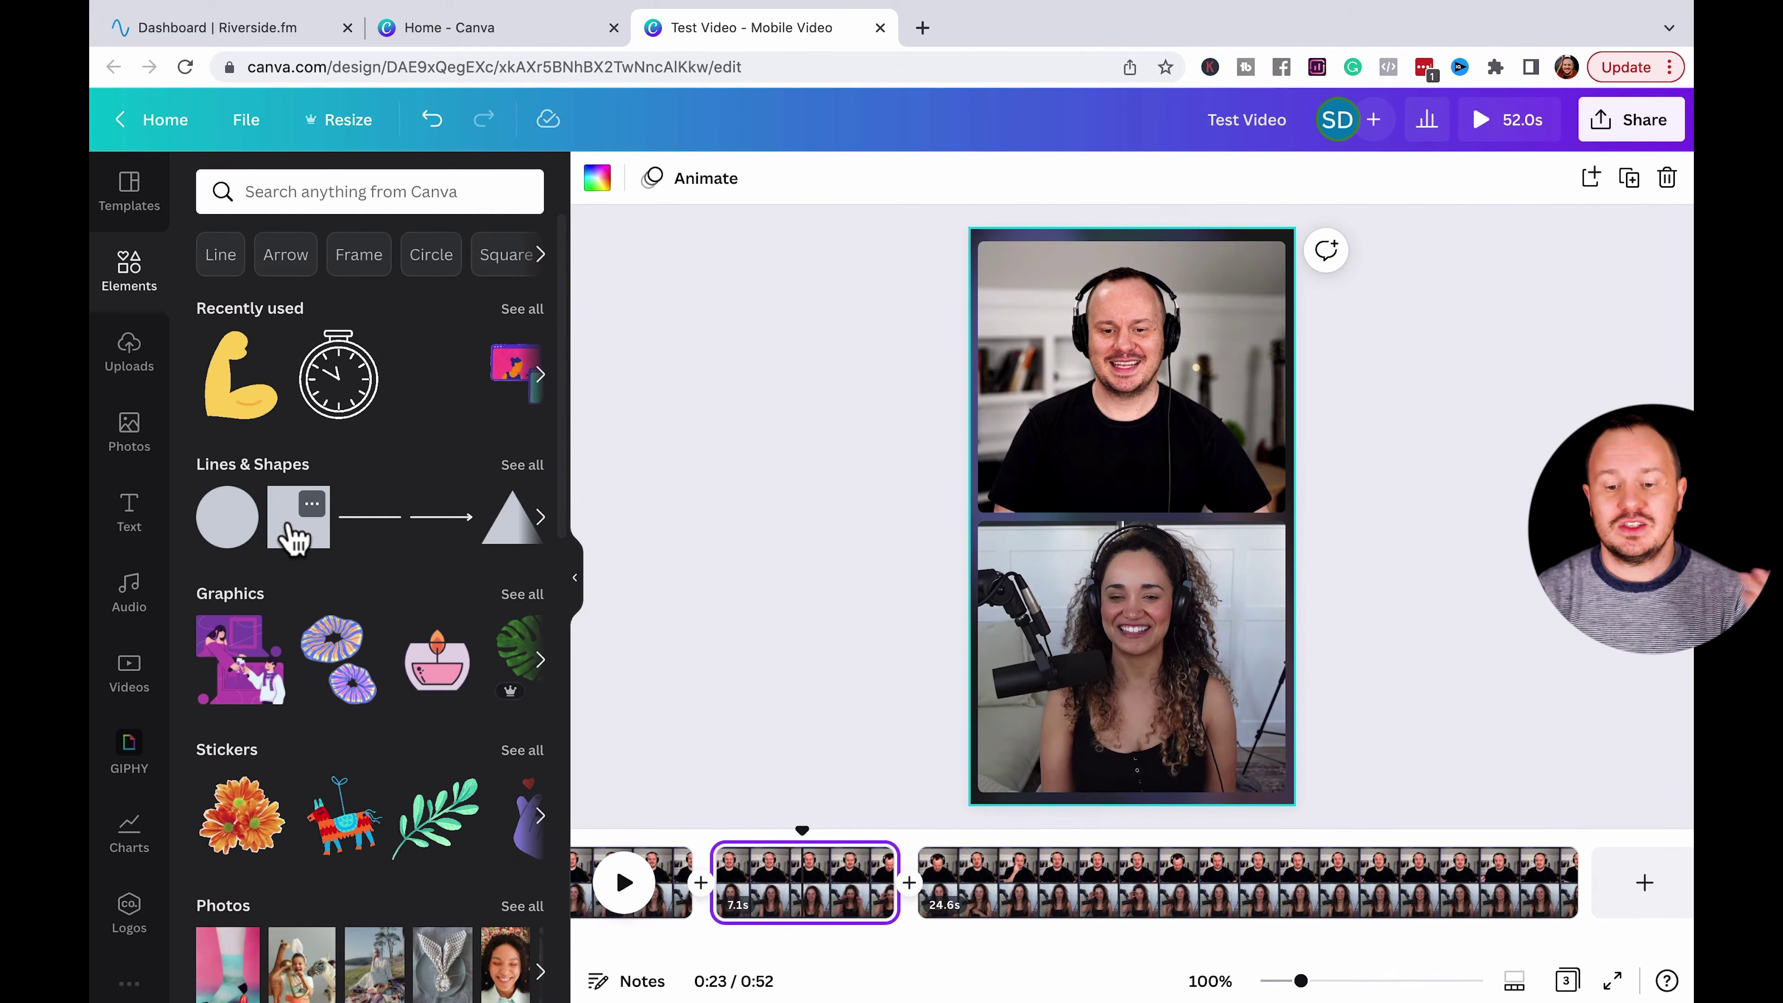
click(295, 540)
drag(1107, 510, 1022, 287)
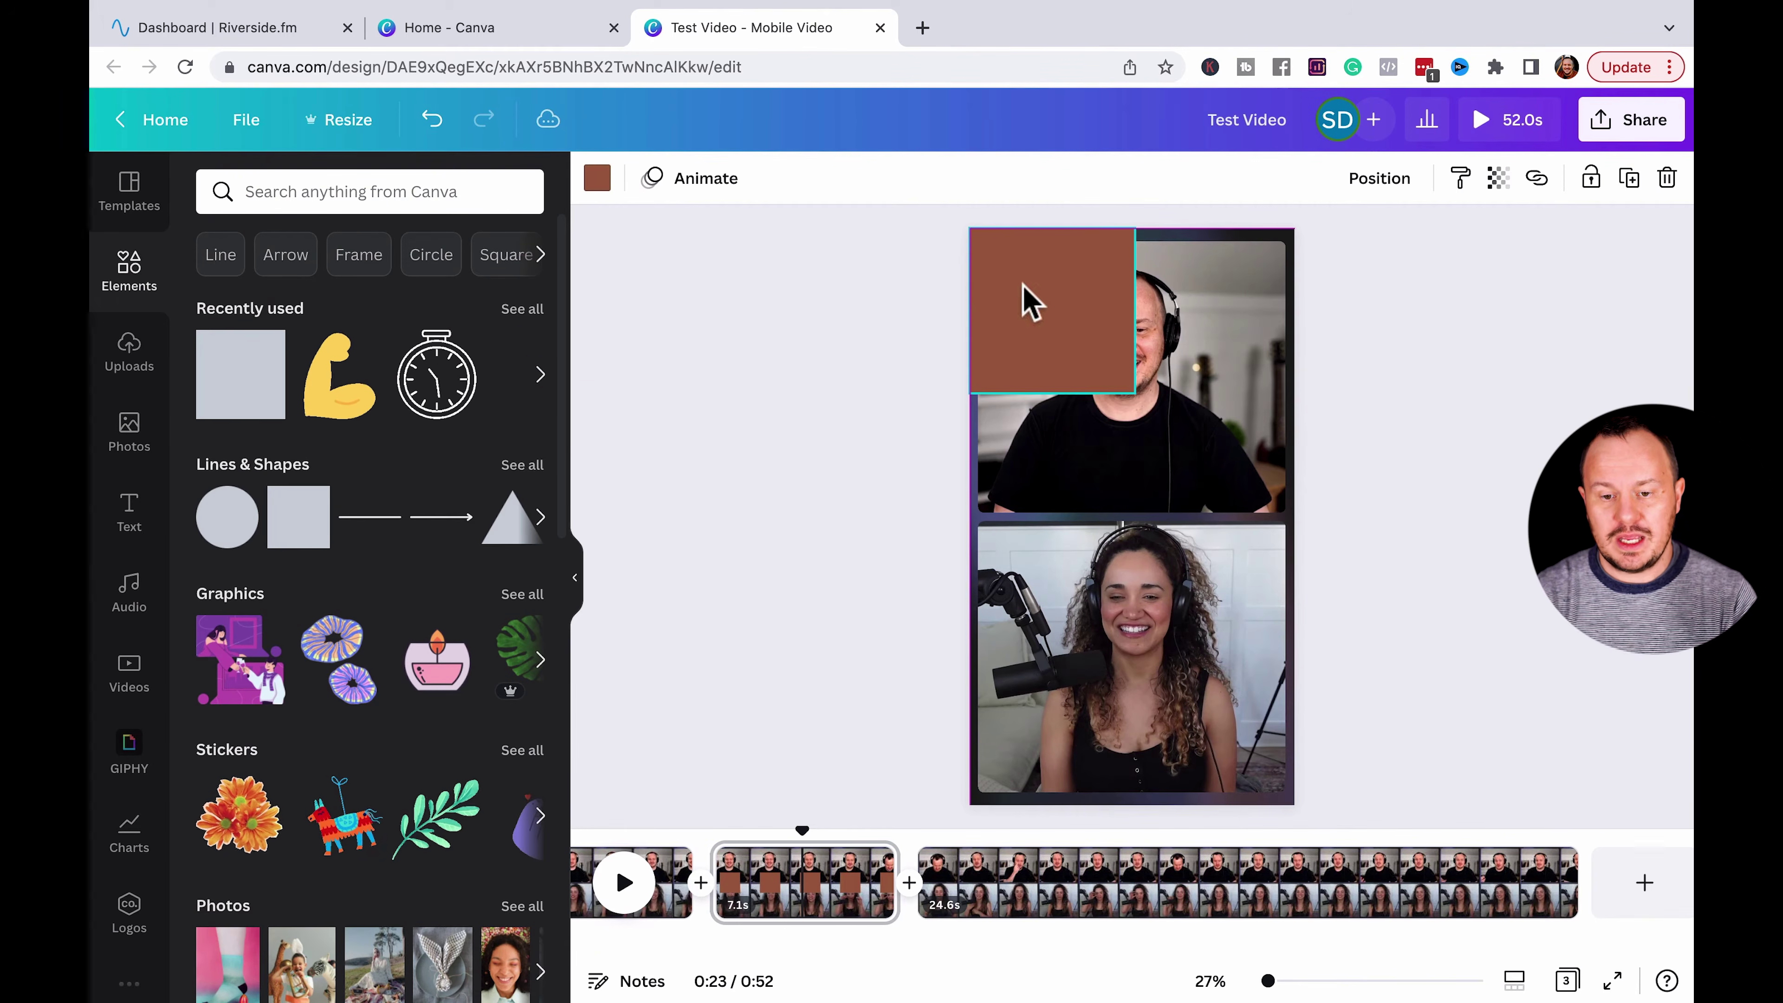
drag(1134, 307, 1288, 307)
drag(1133, 392, 1132, 804)
Recolour the page-covering rectangle with the near-black swatch of the 2020 UPDATE brand palette.
click(596, 178)
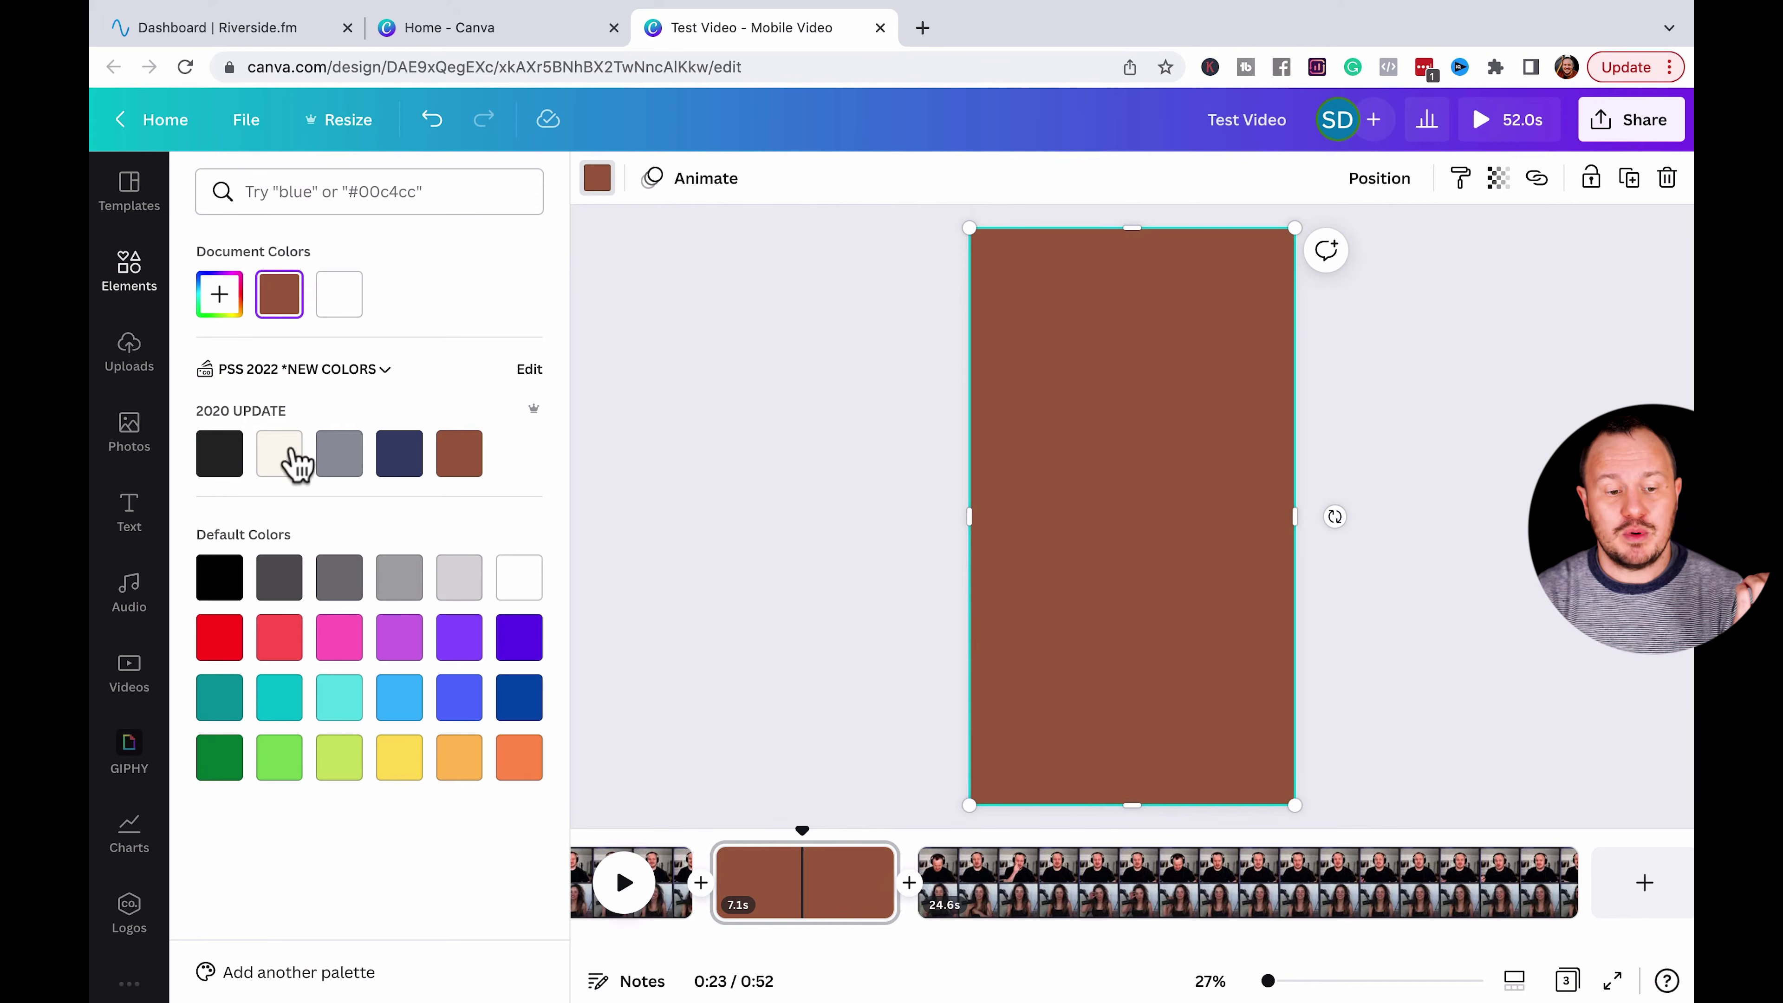
click(219, 453)
click(1445, 390)
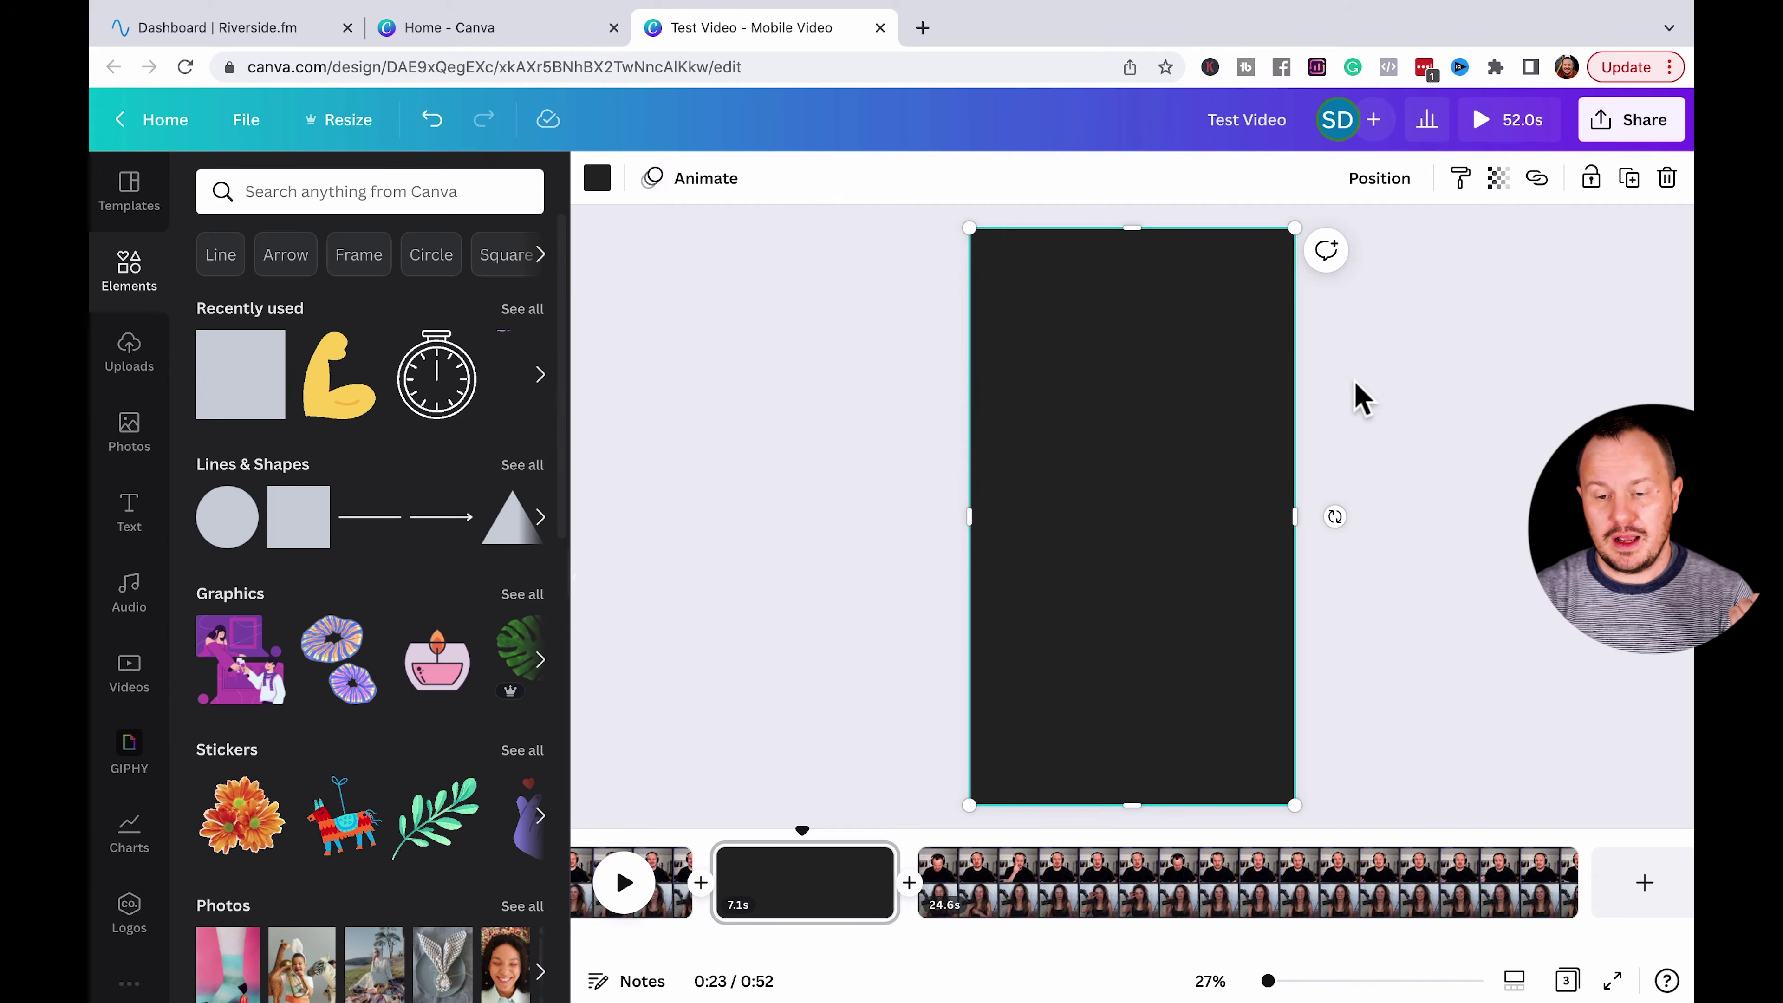
Make the dark rectangle partly see-through so the video shows dimly, and give it the Fade element animation.
click(1498, 178)
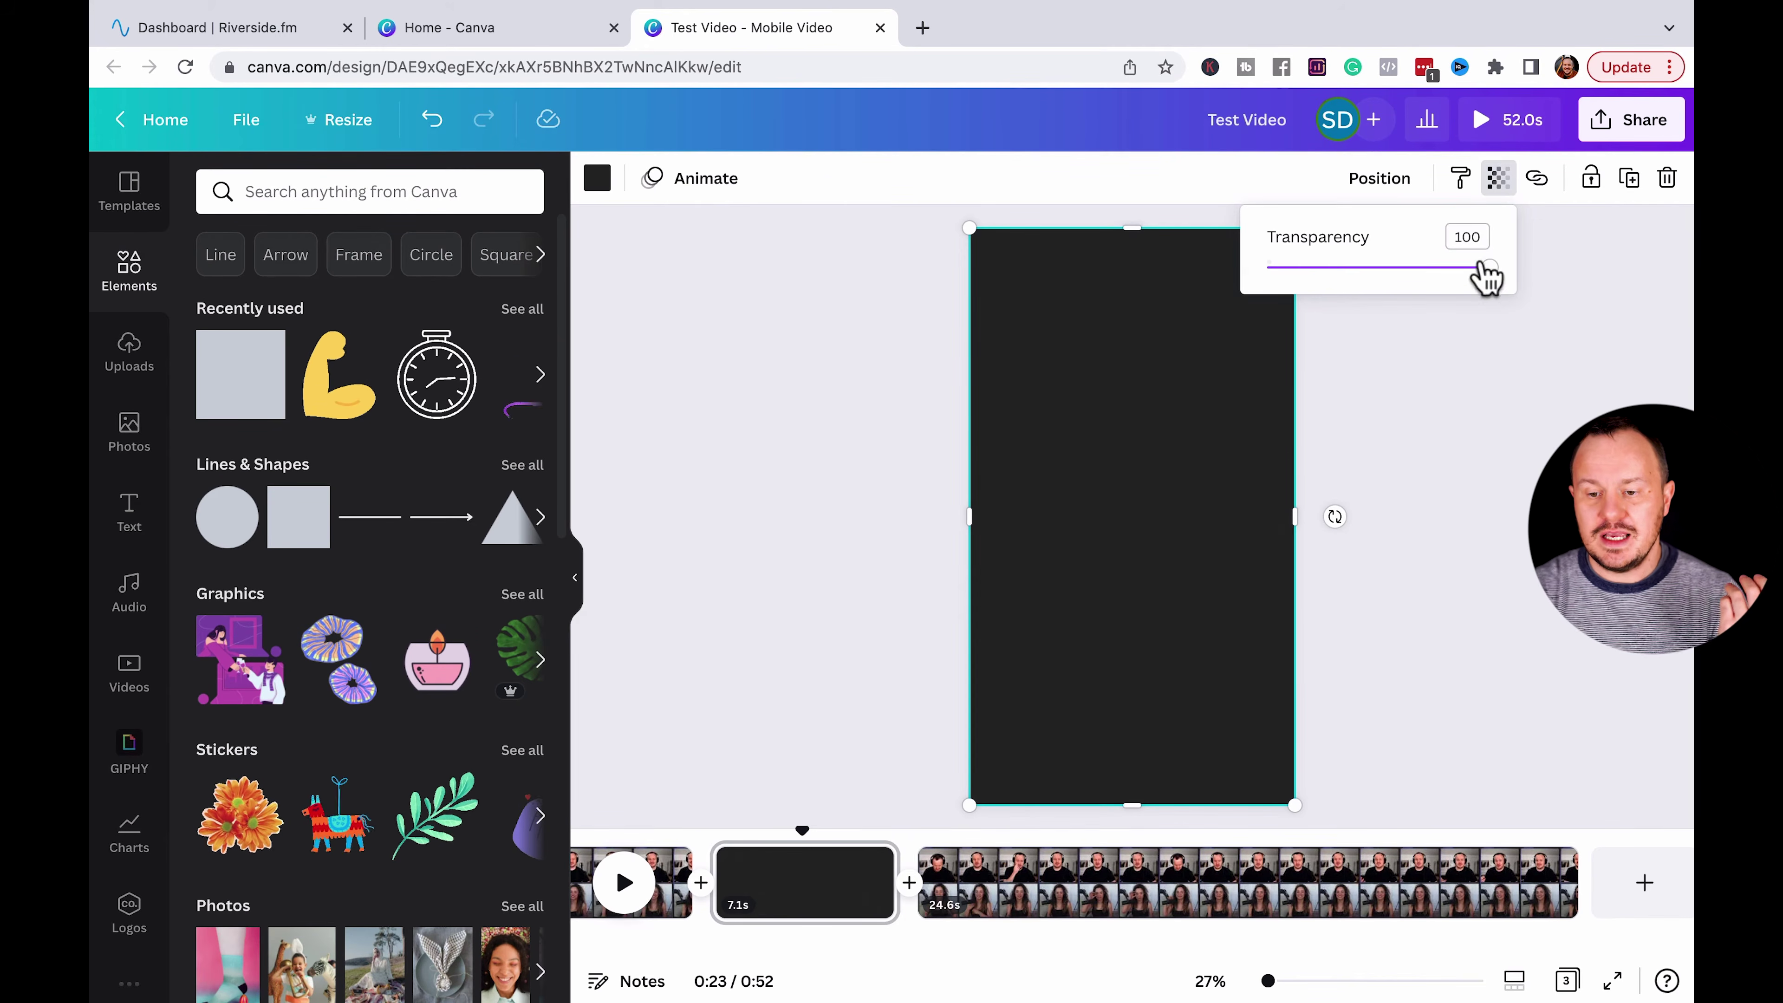
drag(1489, 279, 1448, 286)
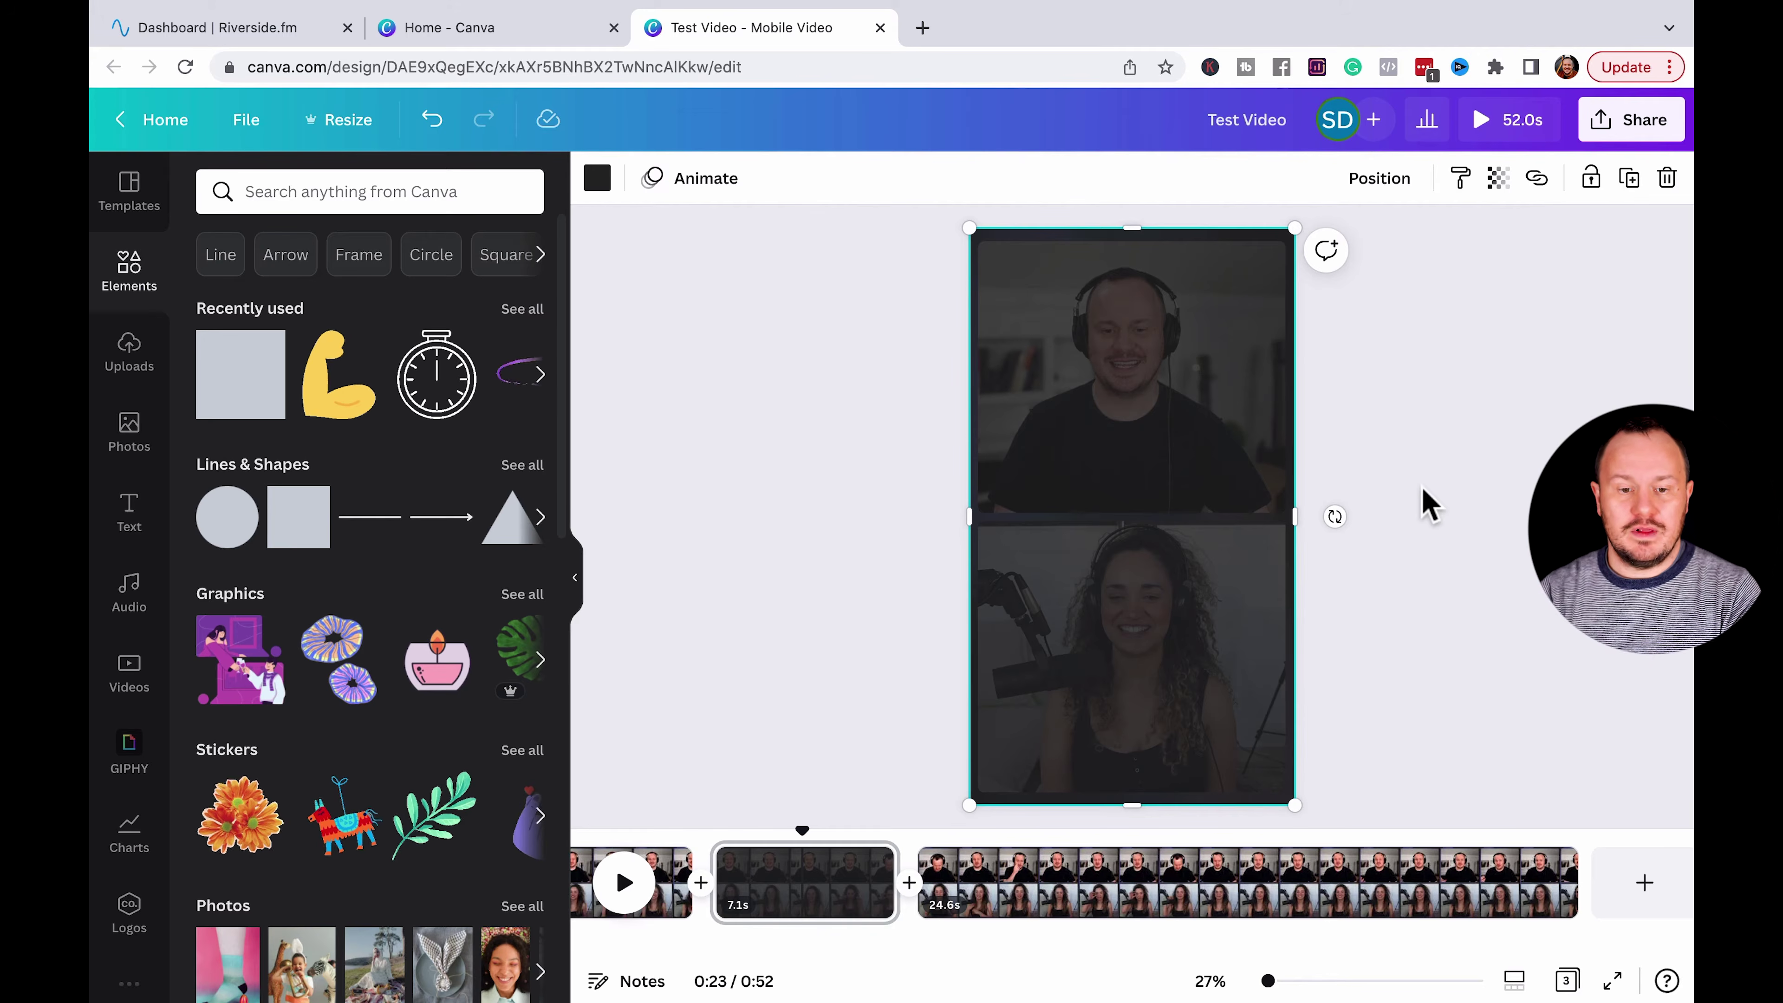
click(696, 209)
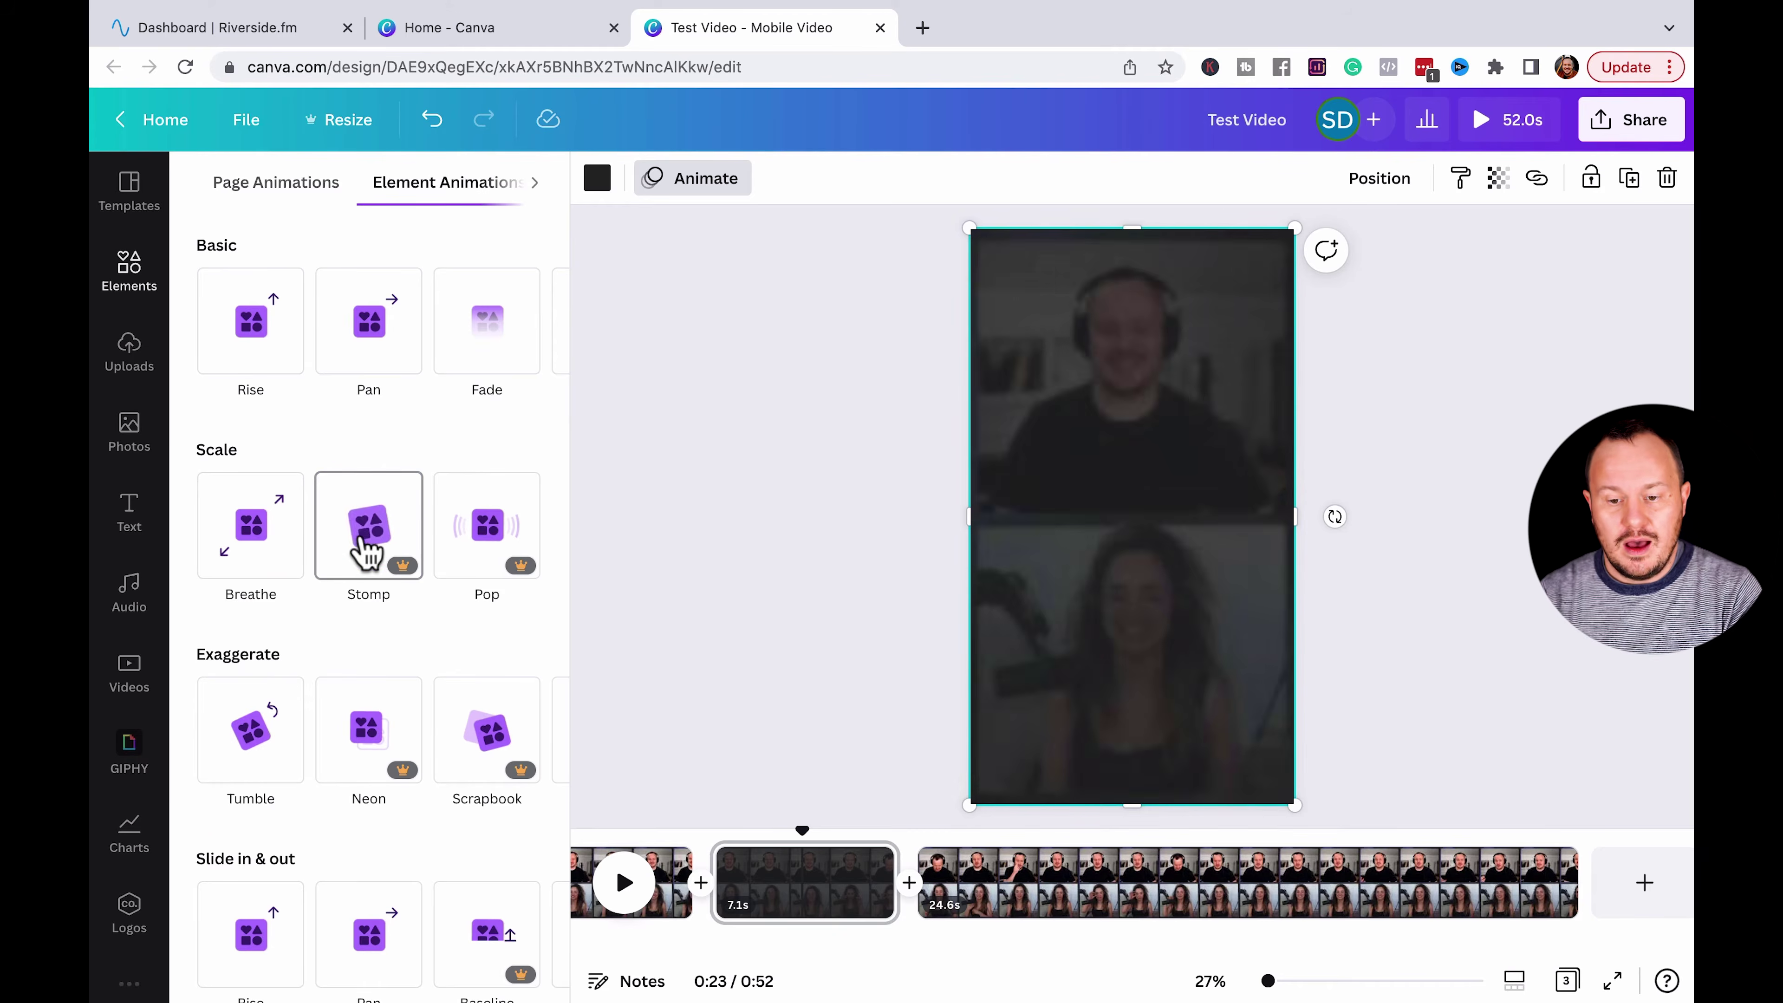
click(470, 349)
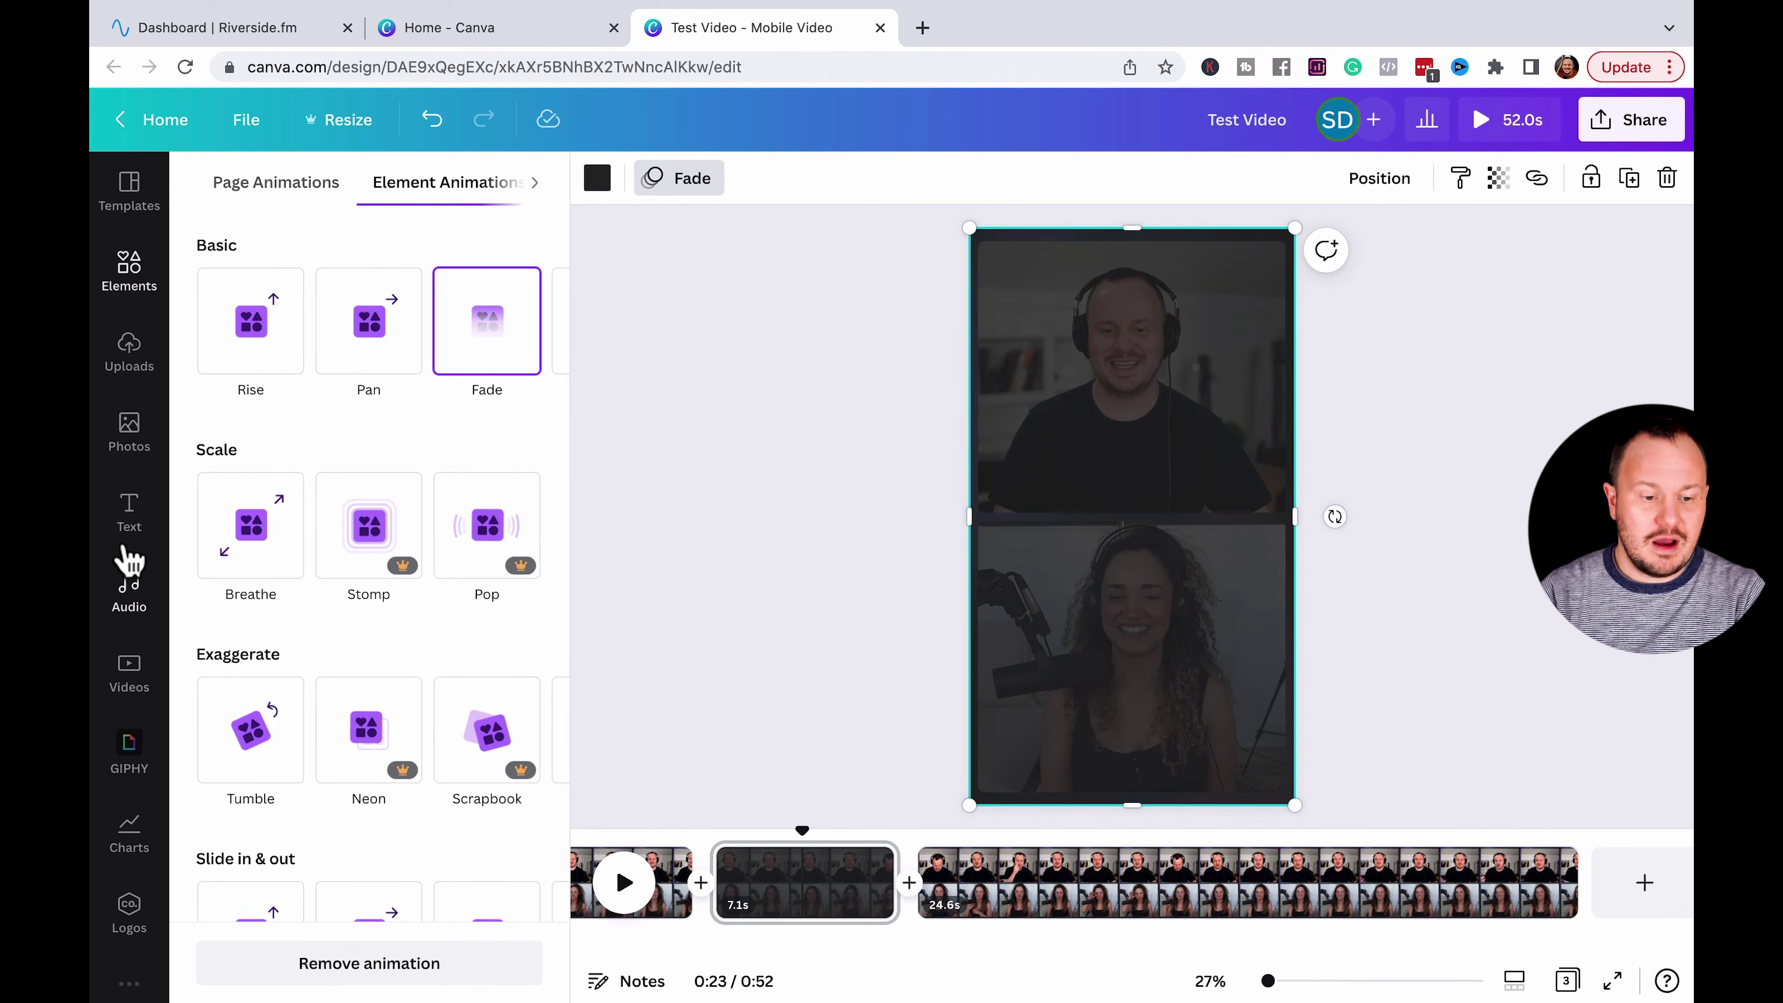
Add a heading reading "Type what you're going to type" over the darkened middle segment.
click(126, 516)
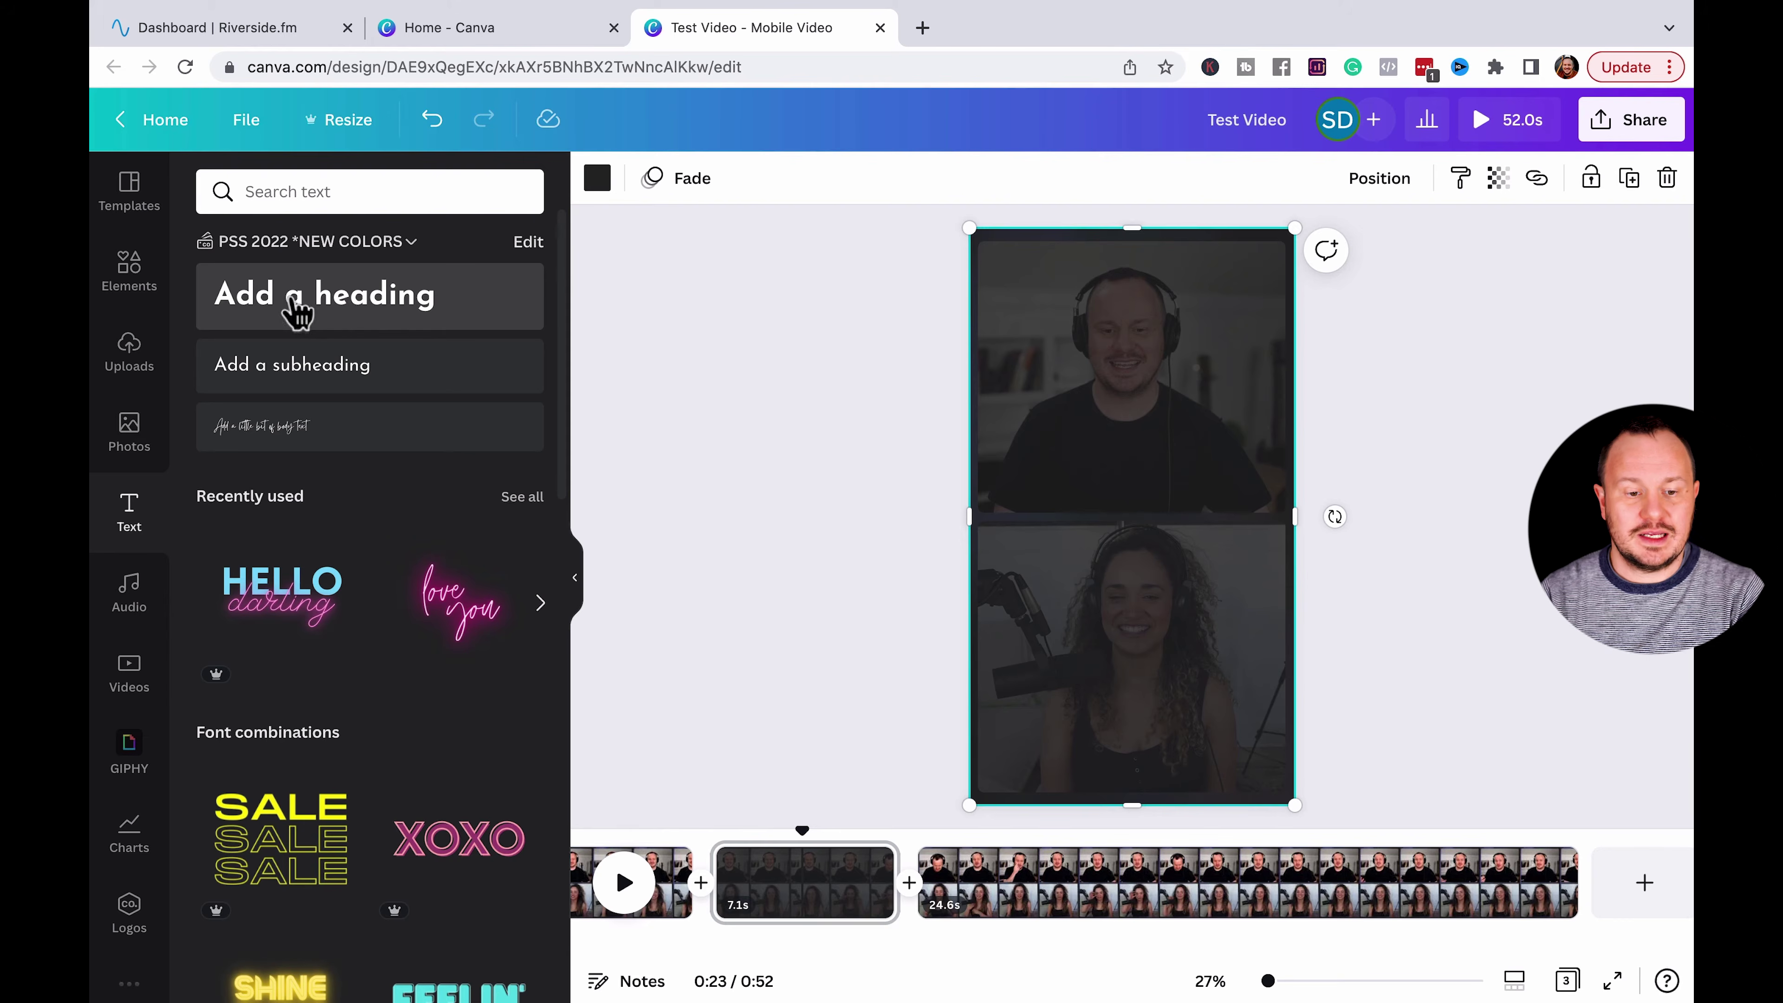
click(370, 316)
text(Type what you're going to type)
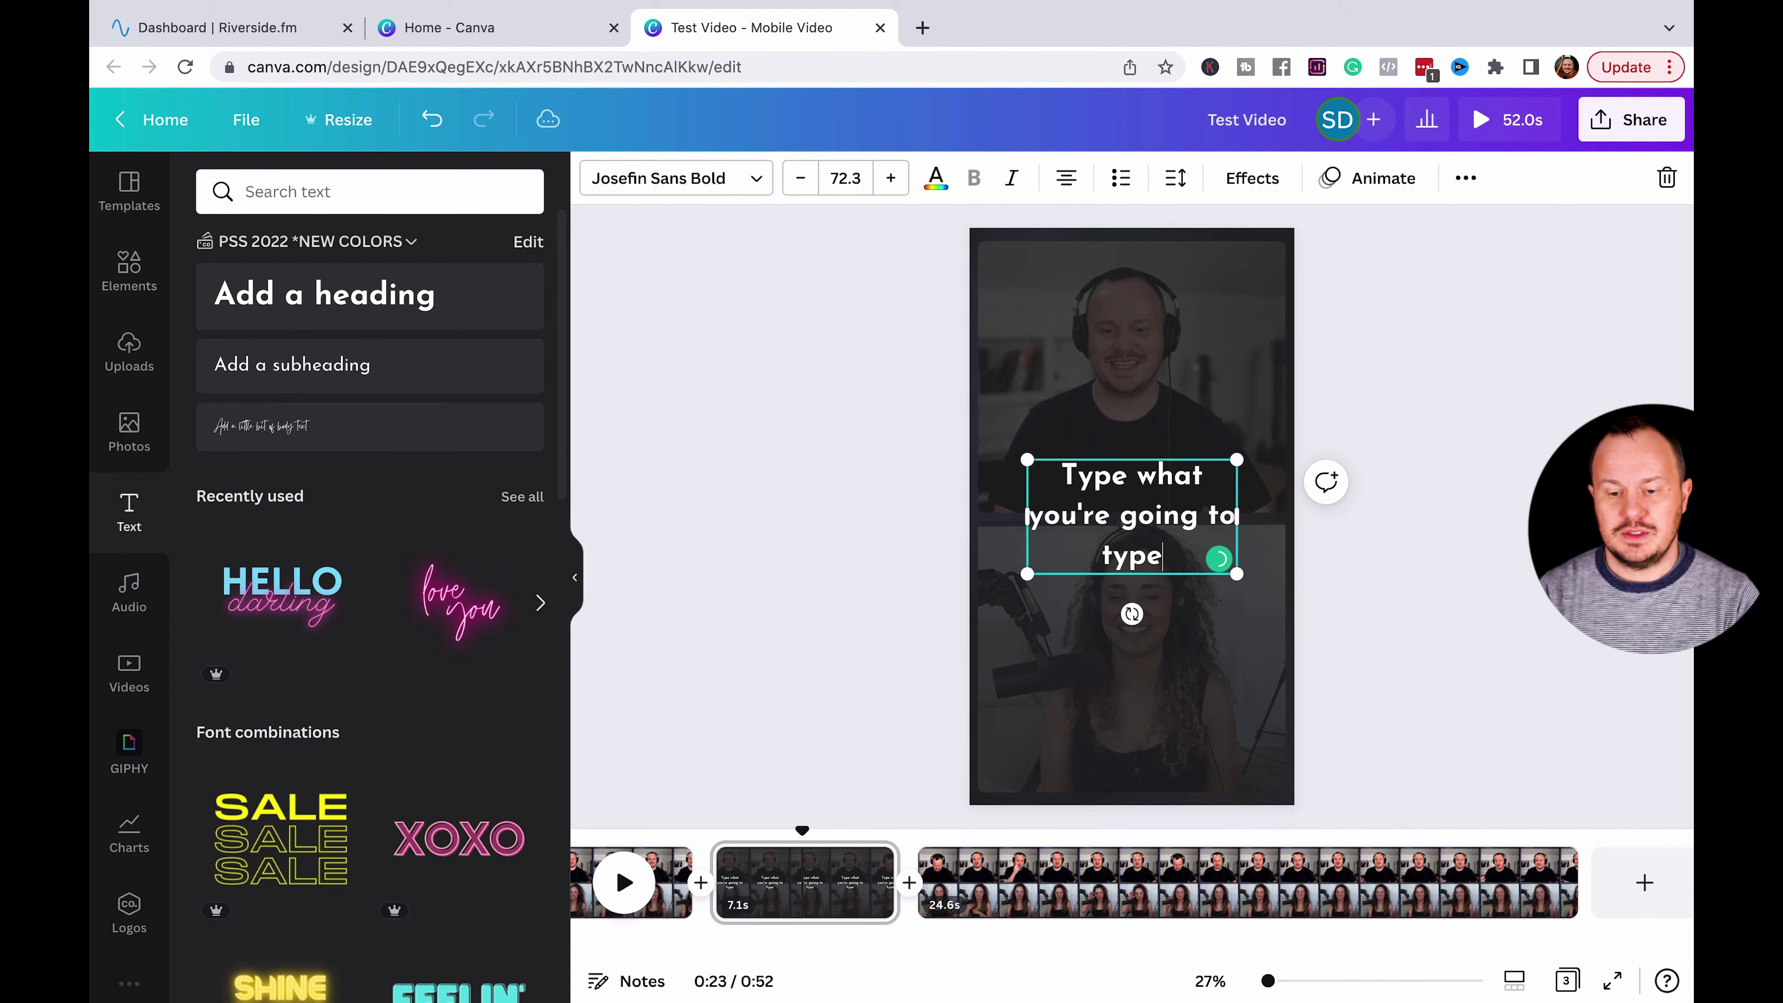
click(1074, 608)
click(1121, 555)
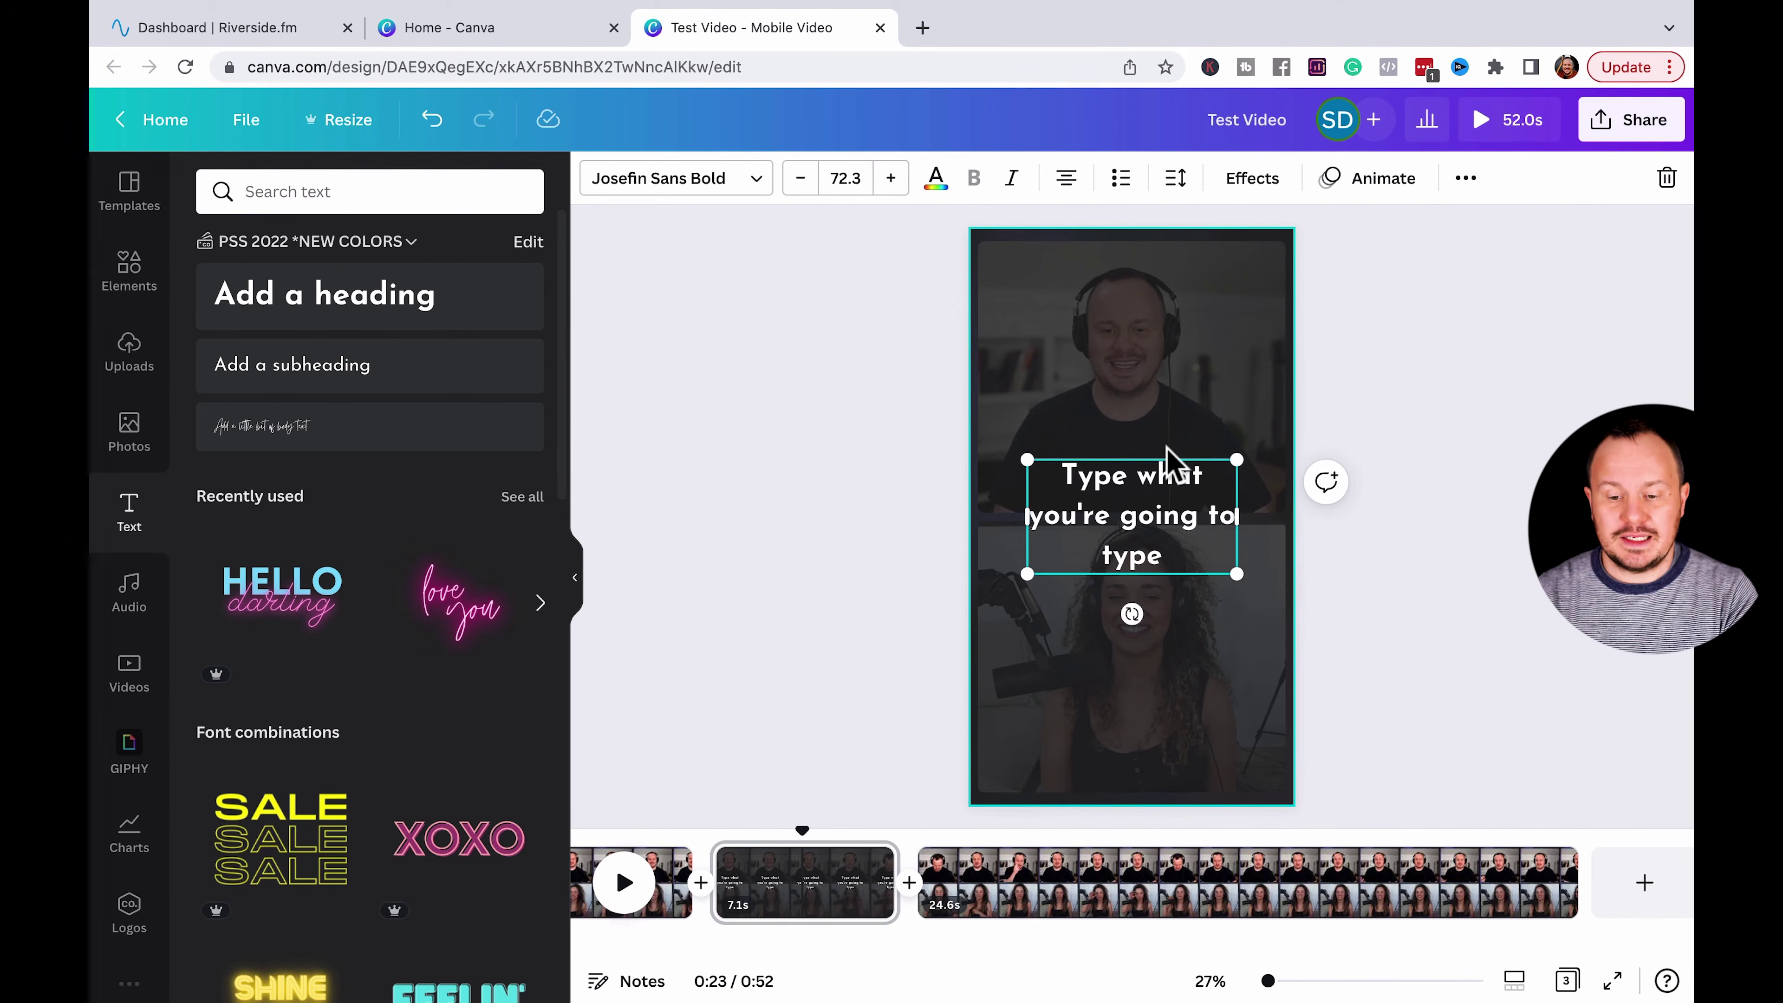
Apply the Pop text animation from the Scale group to the heading.
click(1377, 182)
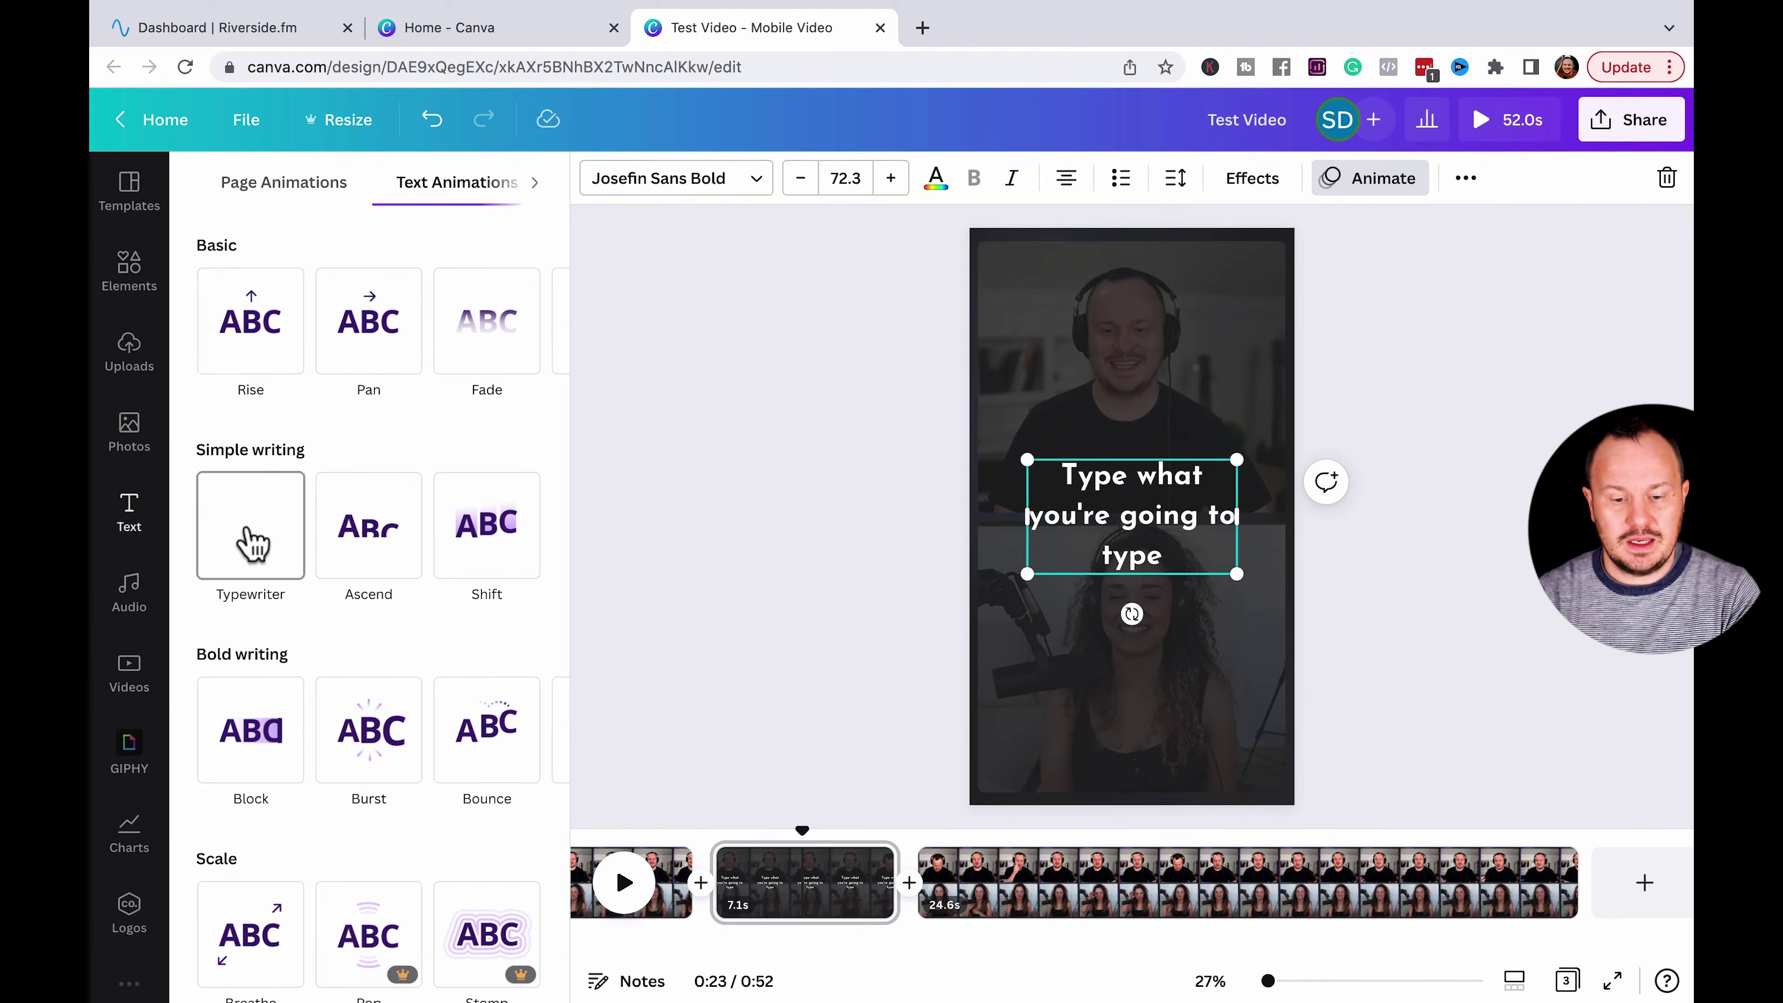
scroll(347, 766, down, 3)
click(347, 764)
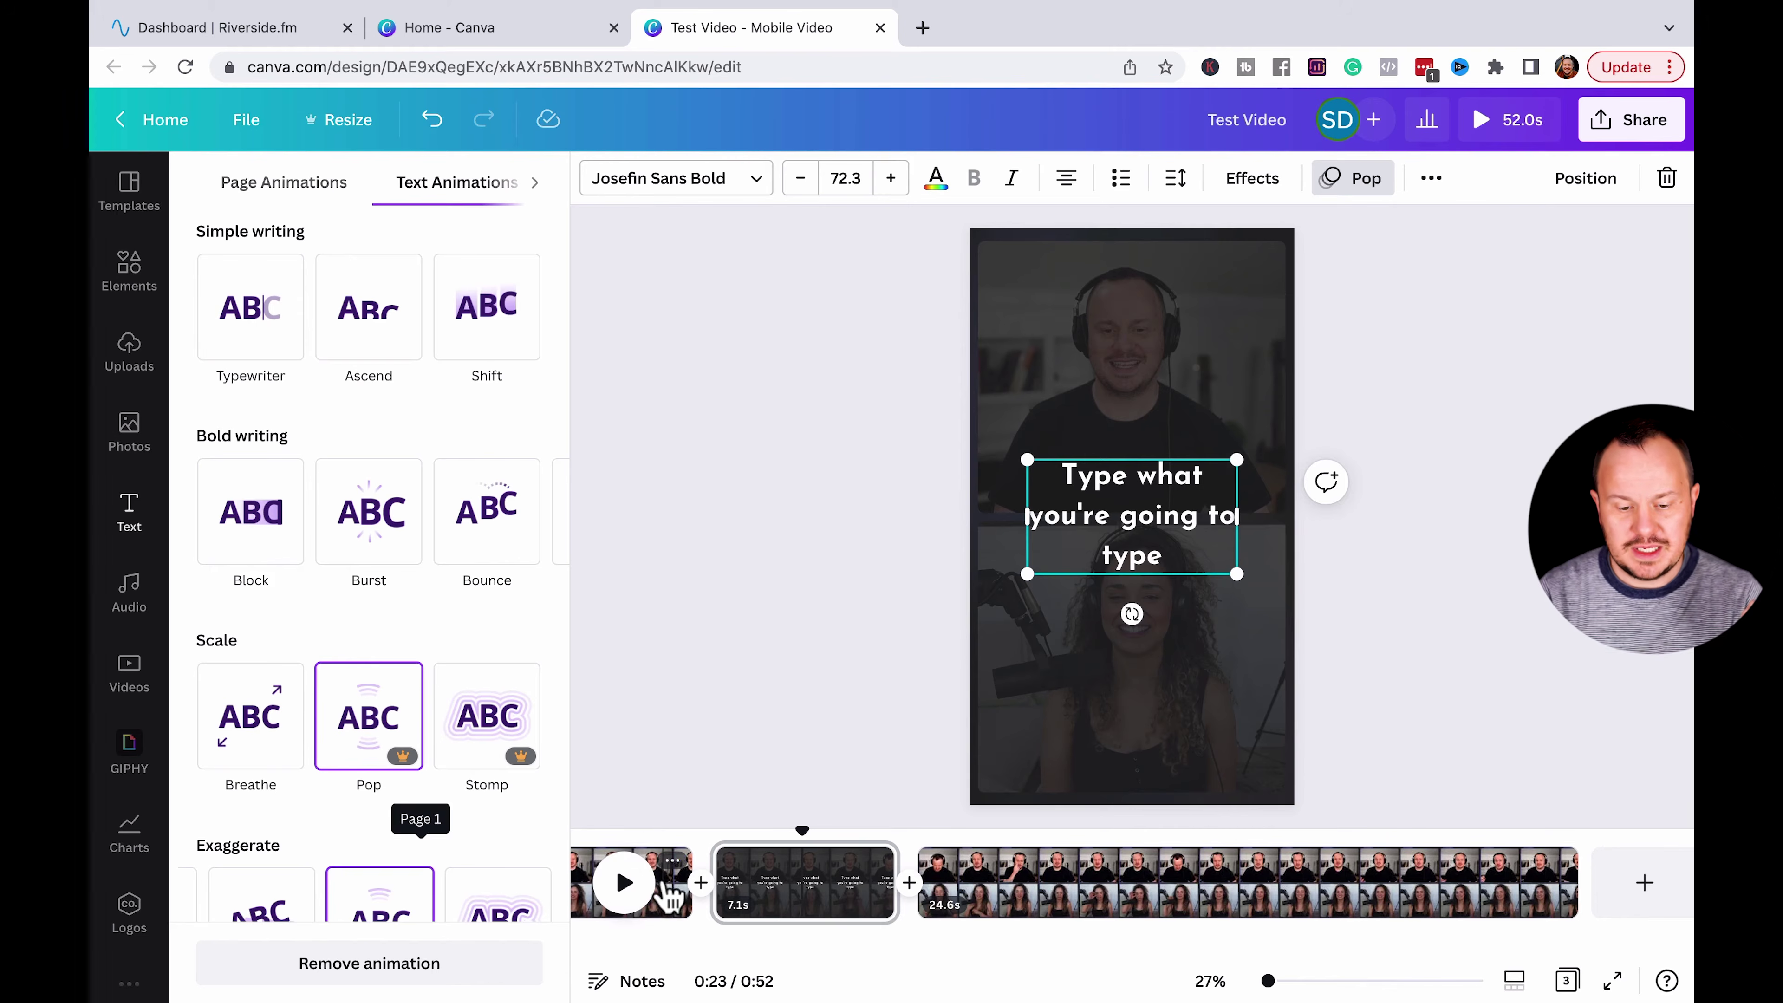
Play the video from about 0:18 to check the transition into the animated text overlay.
click(642, 851)
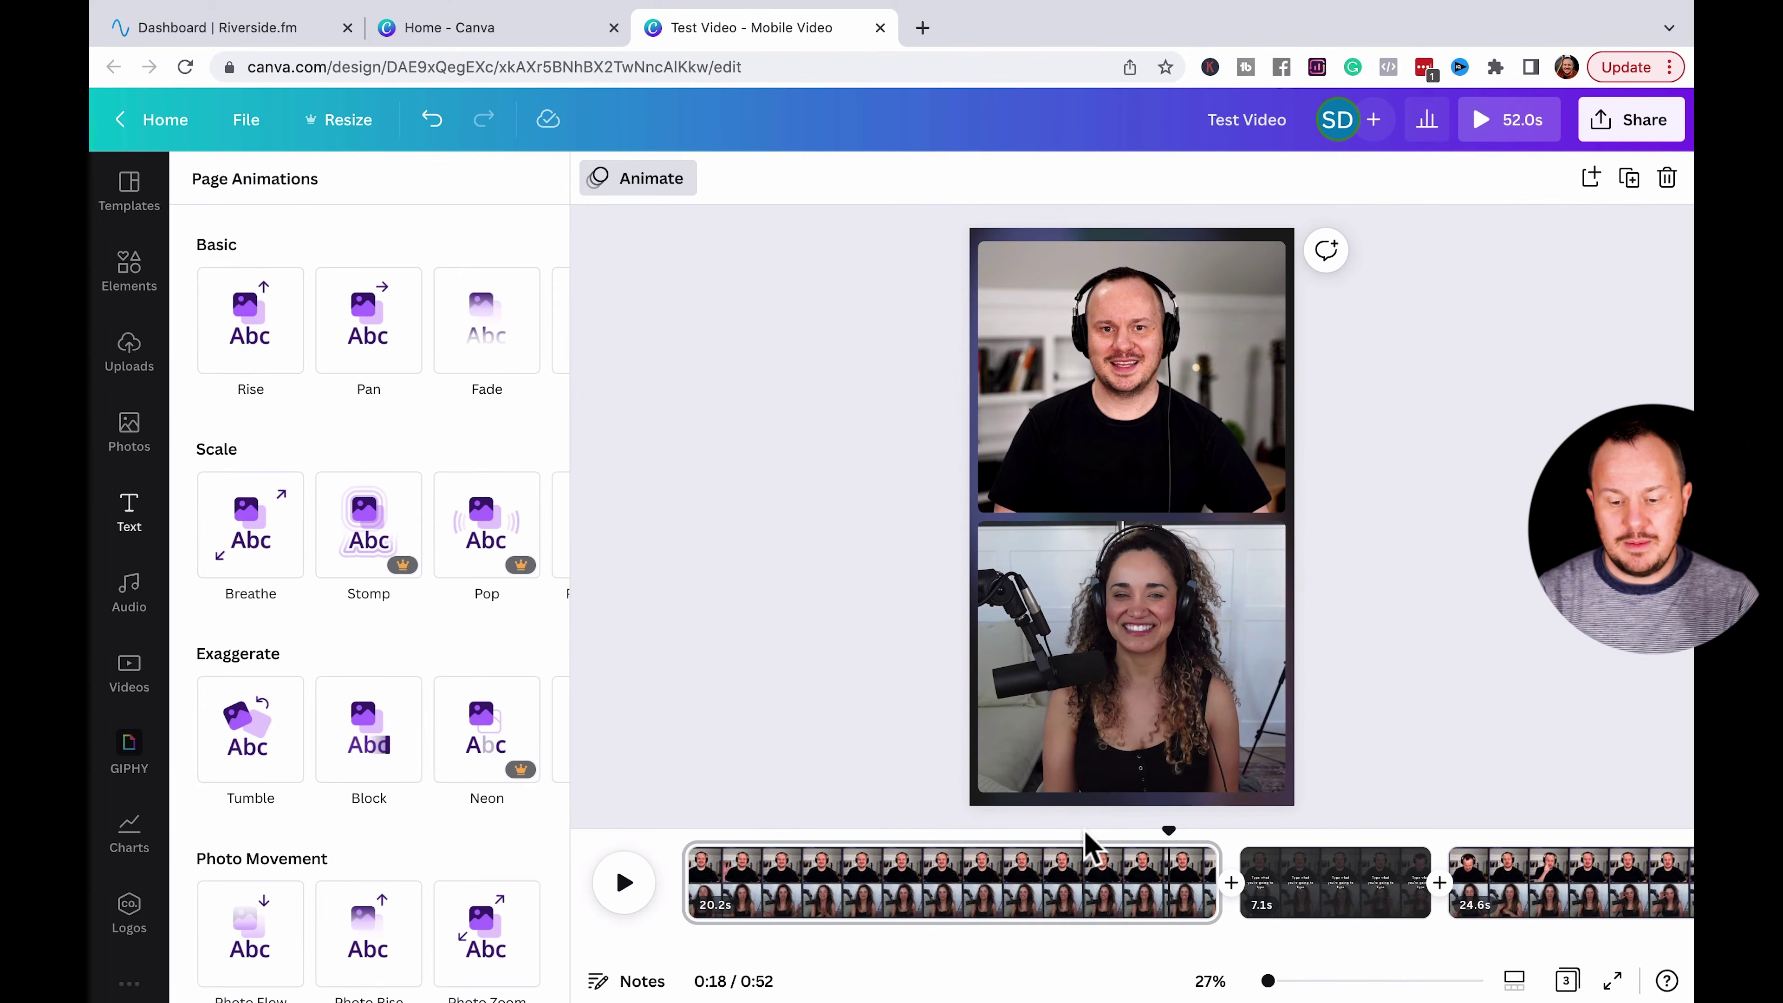
click(621, 890)
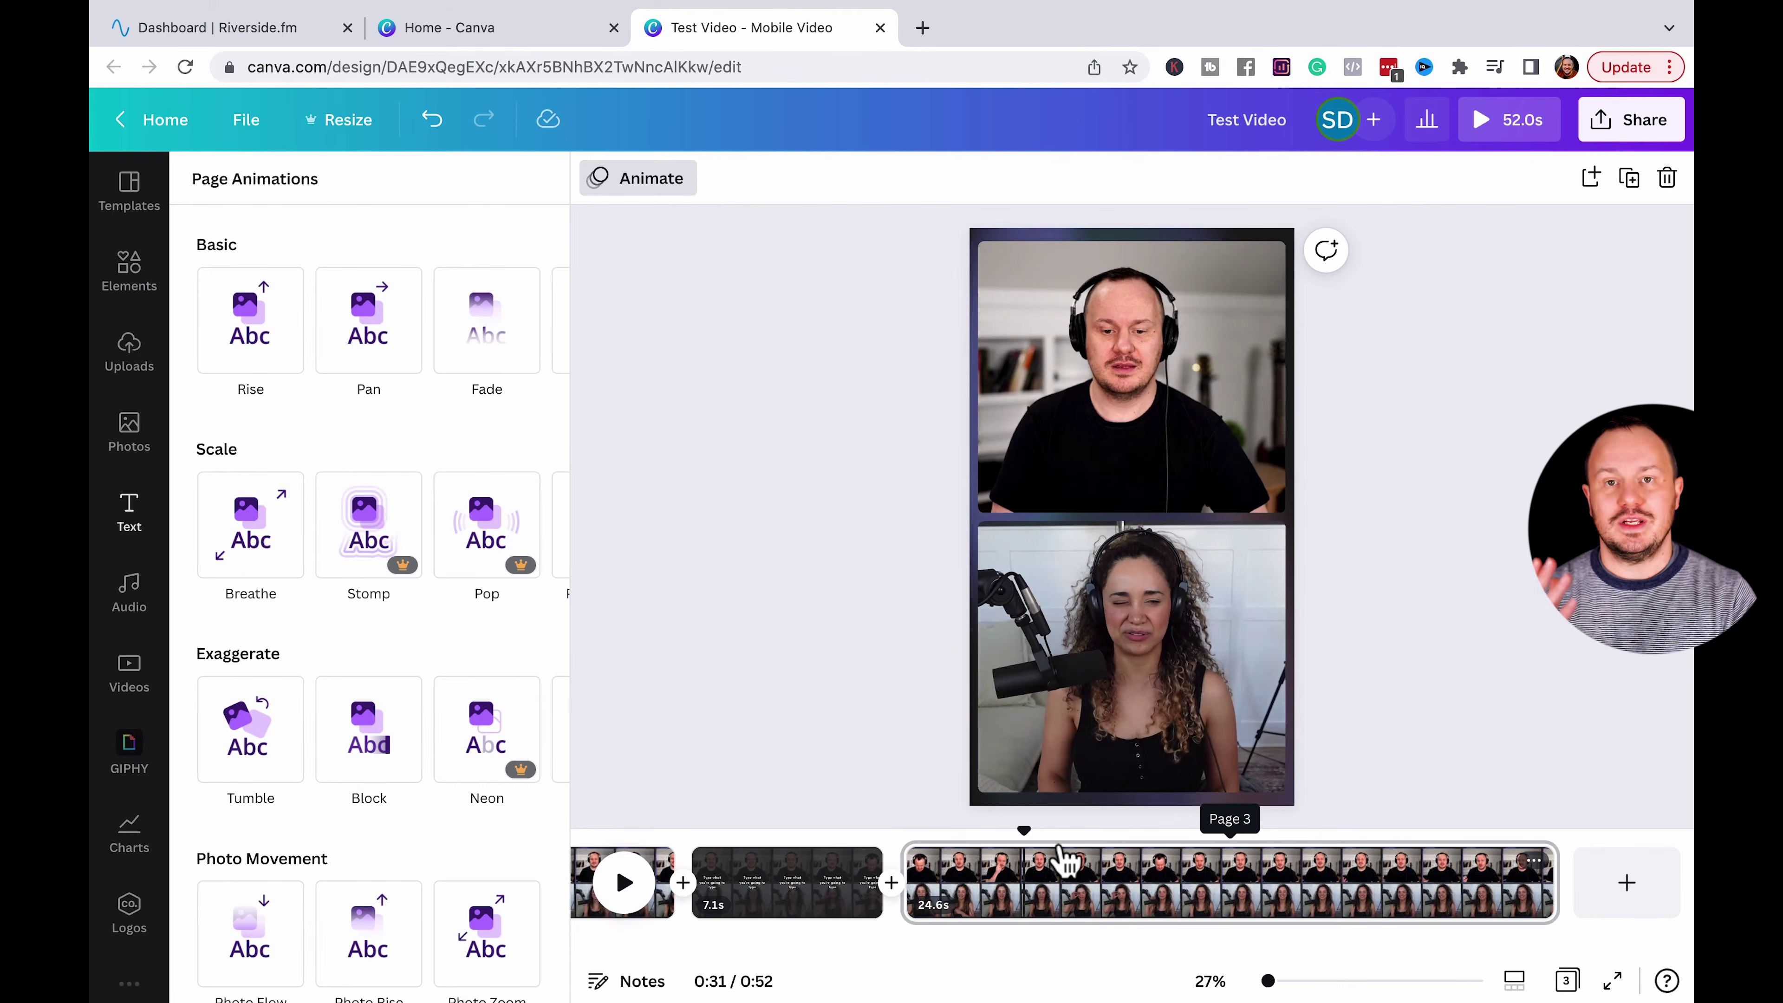
Split the last clip segment at 0:31 and insert a blank 5-second page at the cut.
key(s)
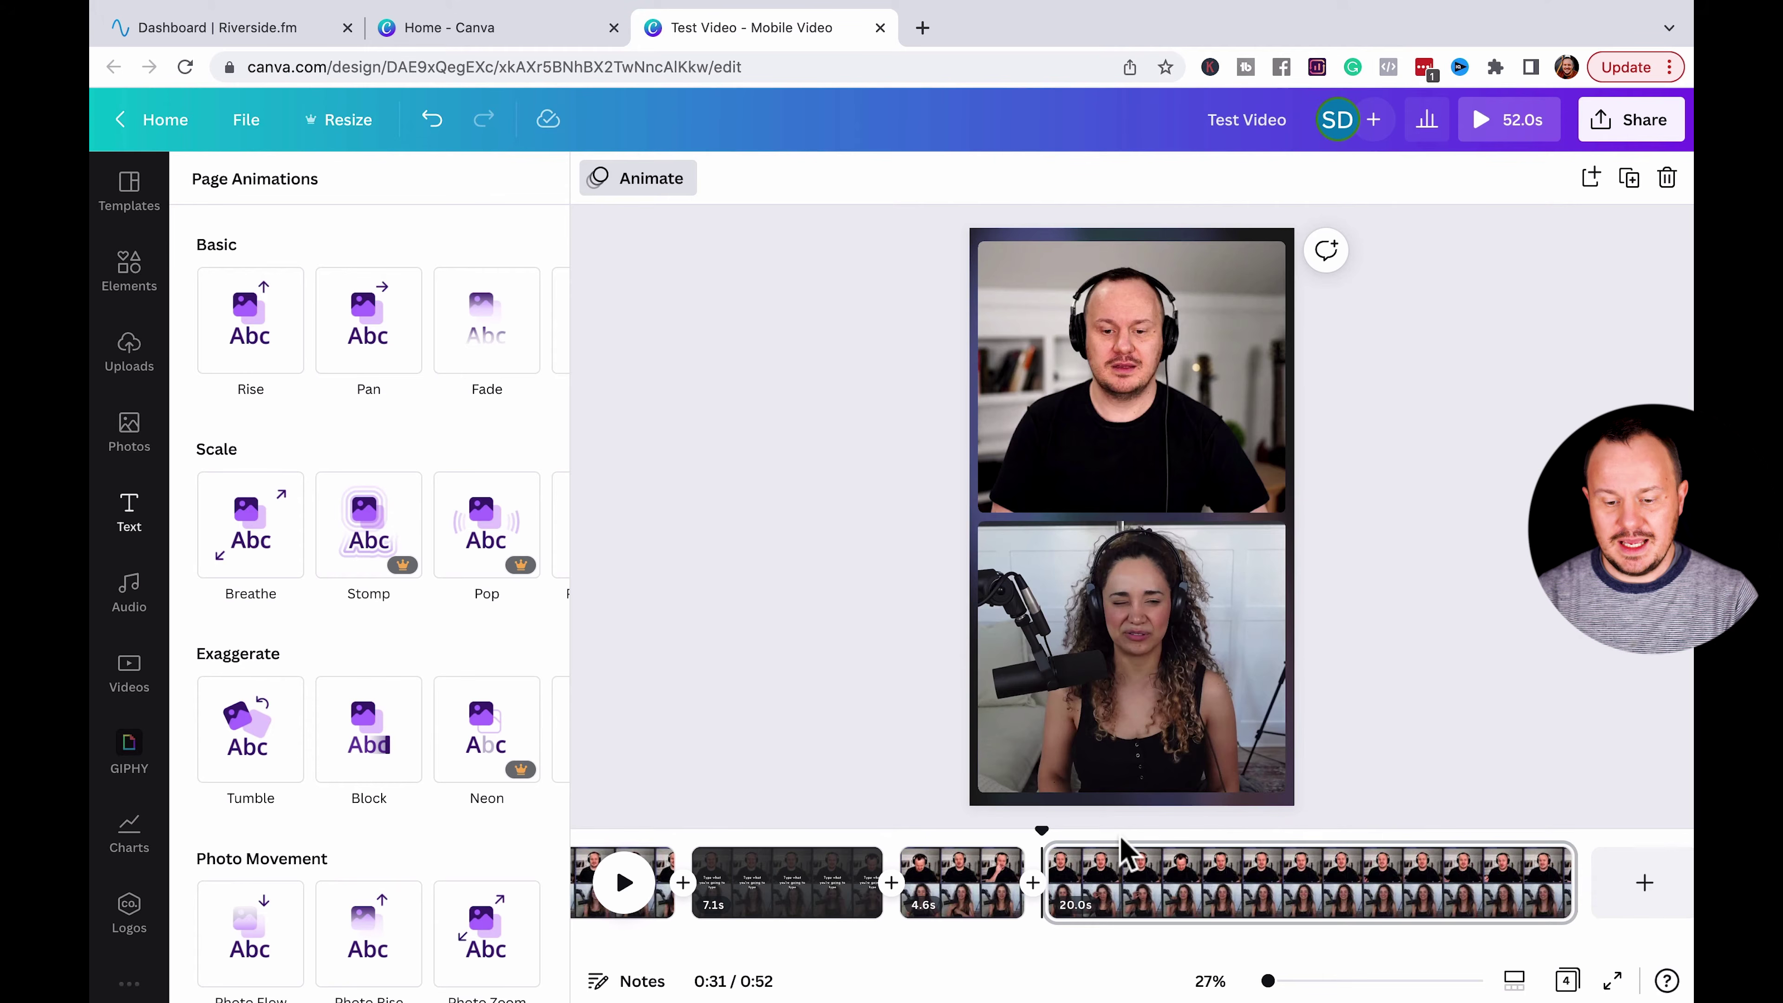
click(844, 824)
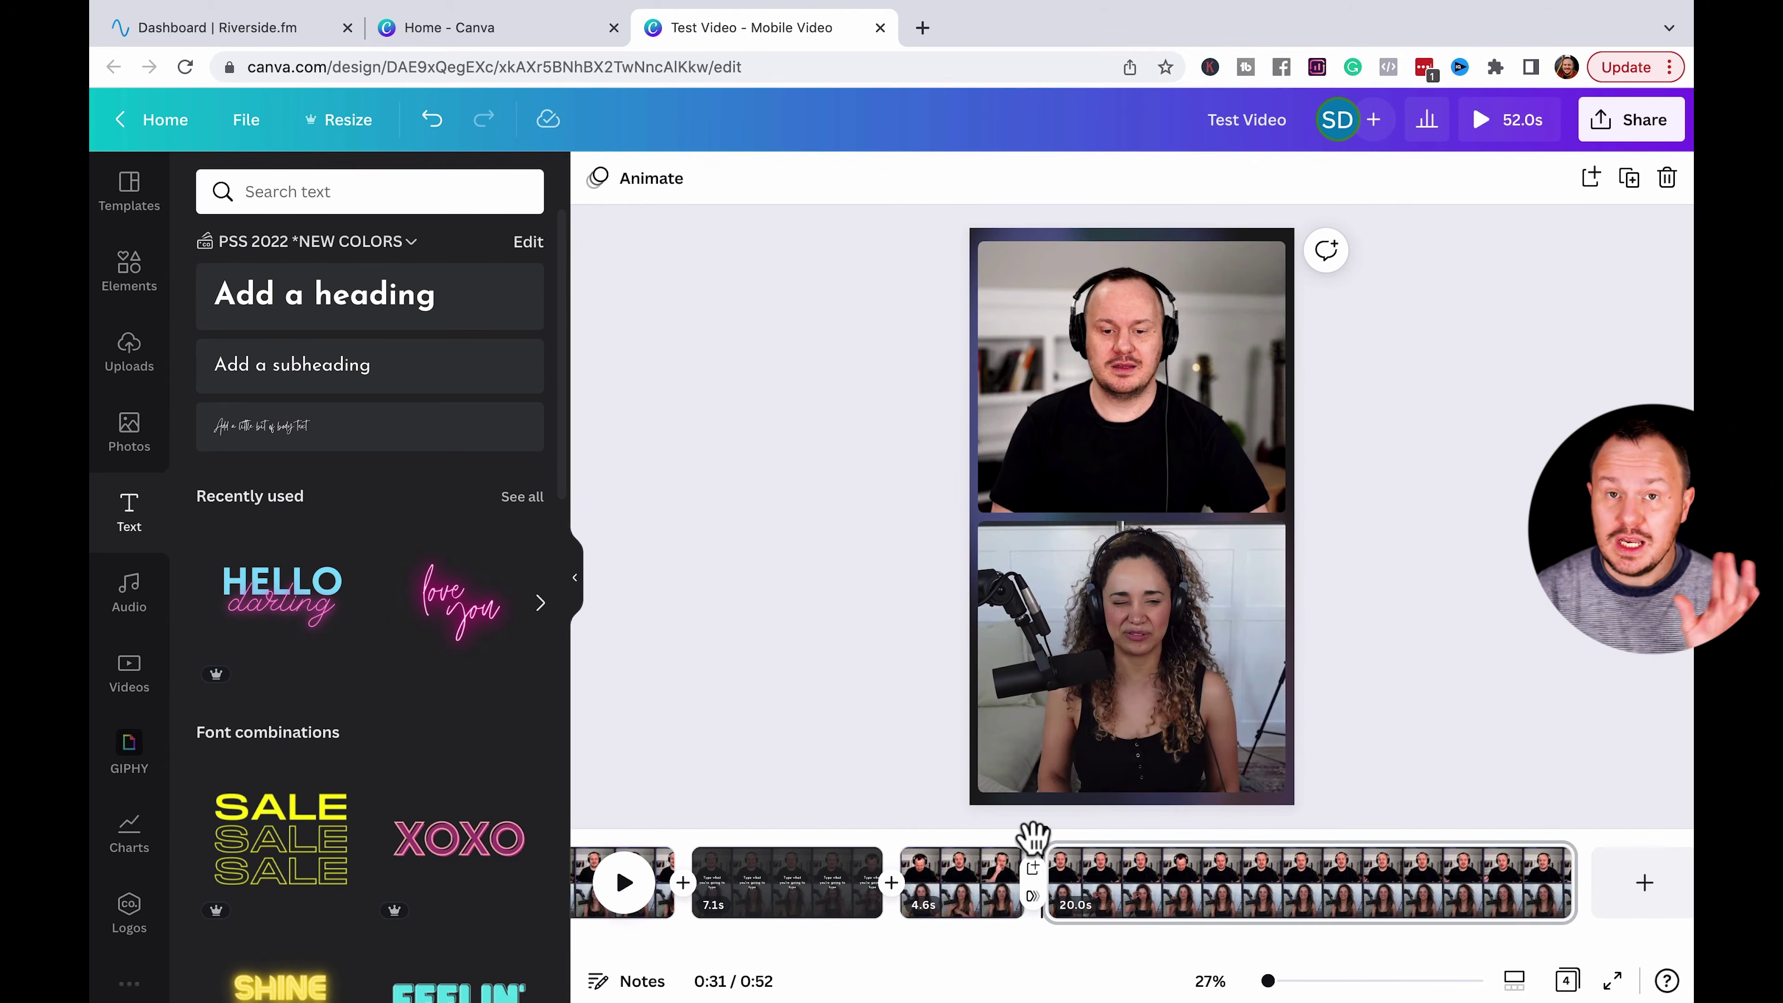
click(1031, 869)
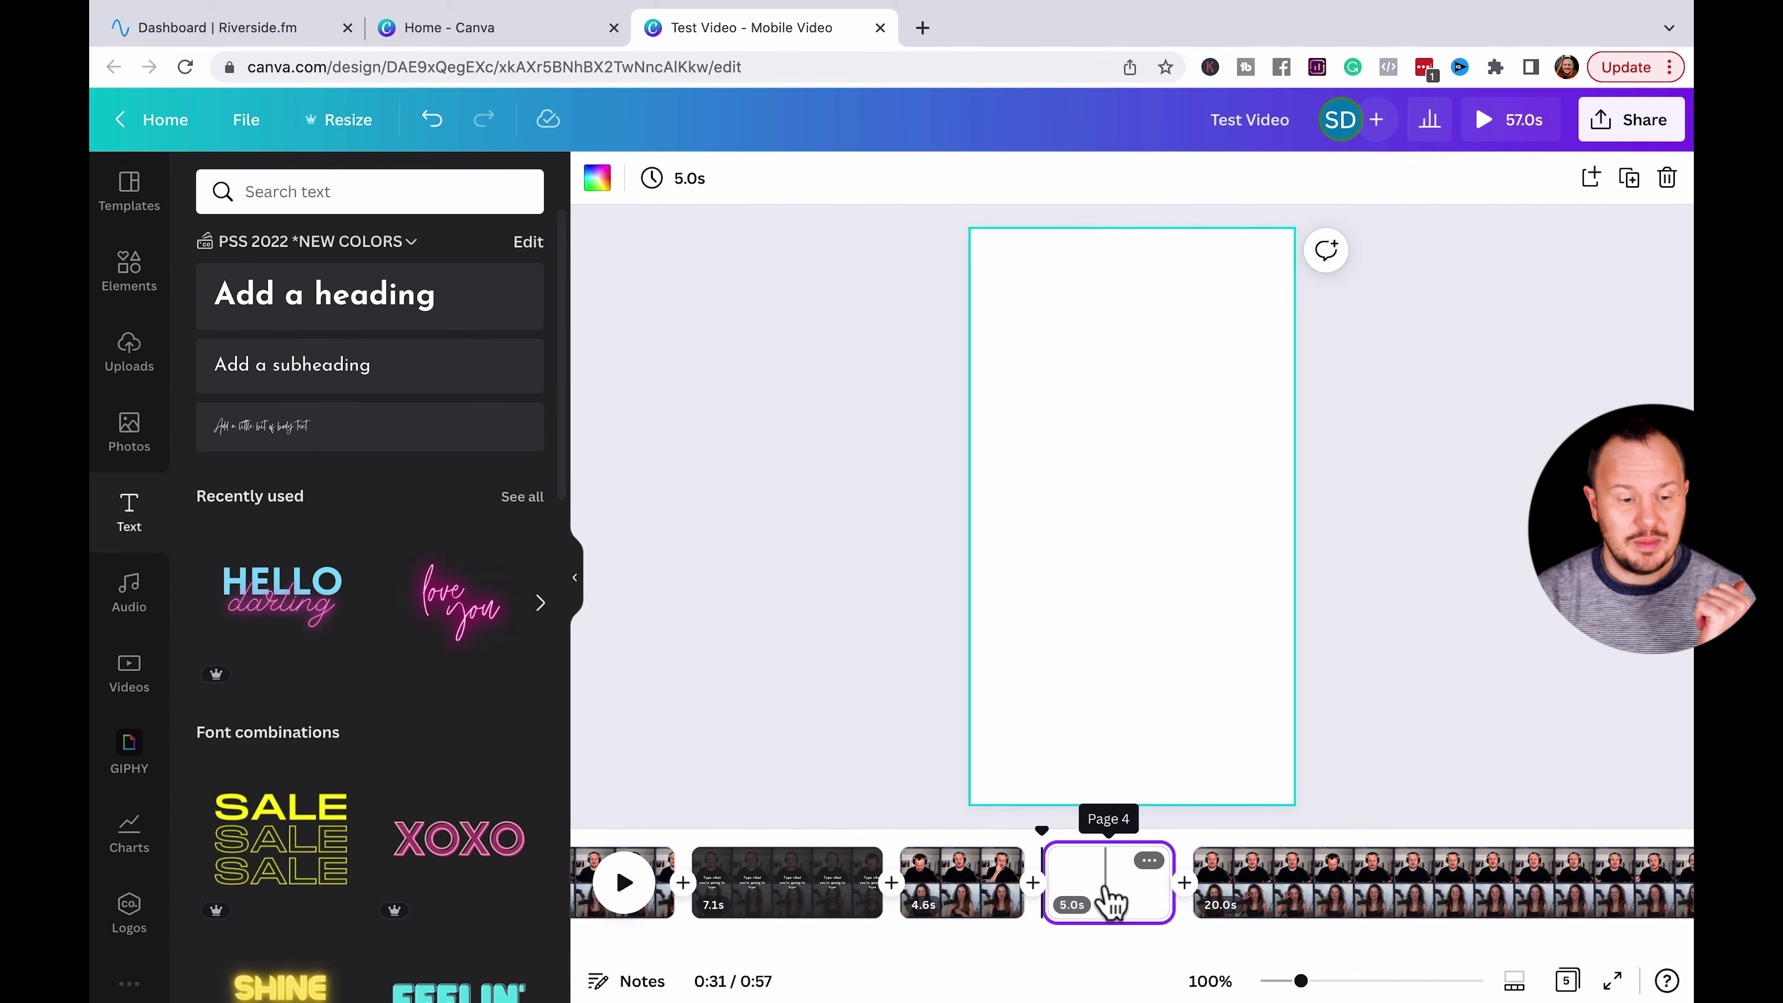
Search the stock videos for "hippo" and fill the blank page with the close-up clip of the open-mouthed hippo.
click(130, 681)
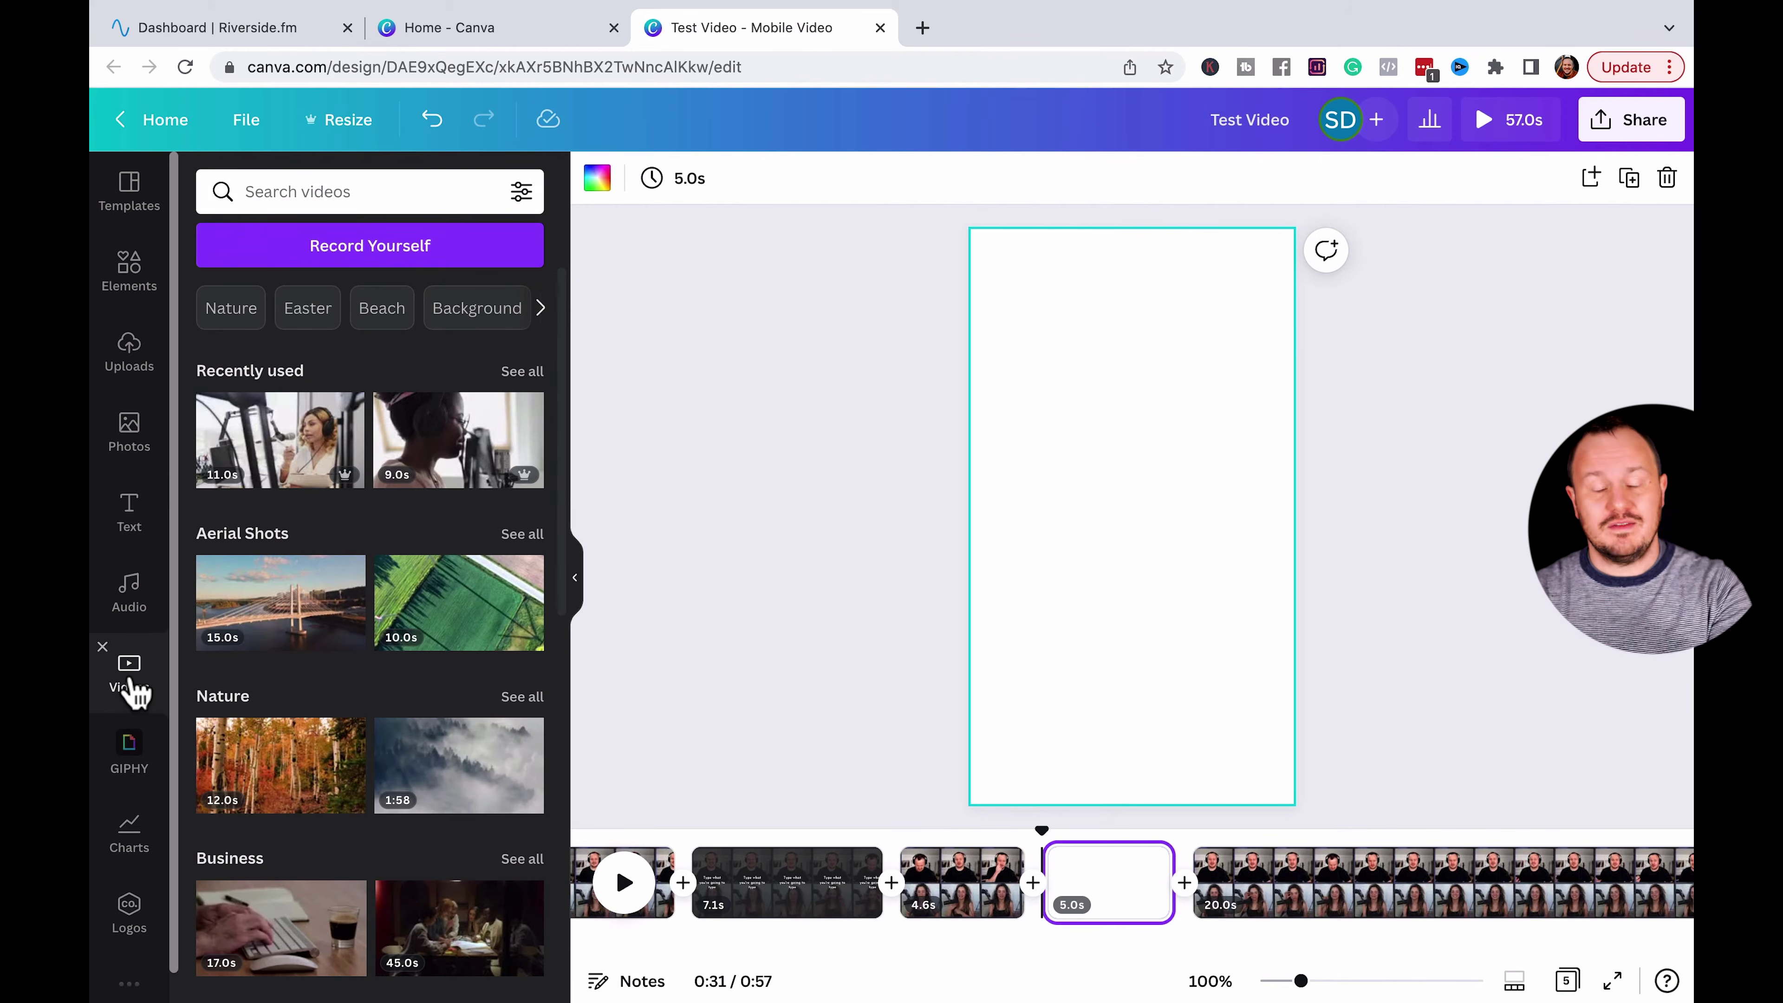
click(337, 190)
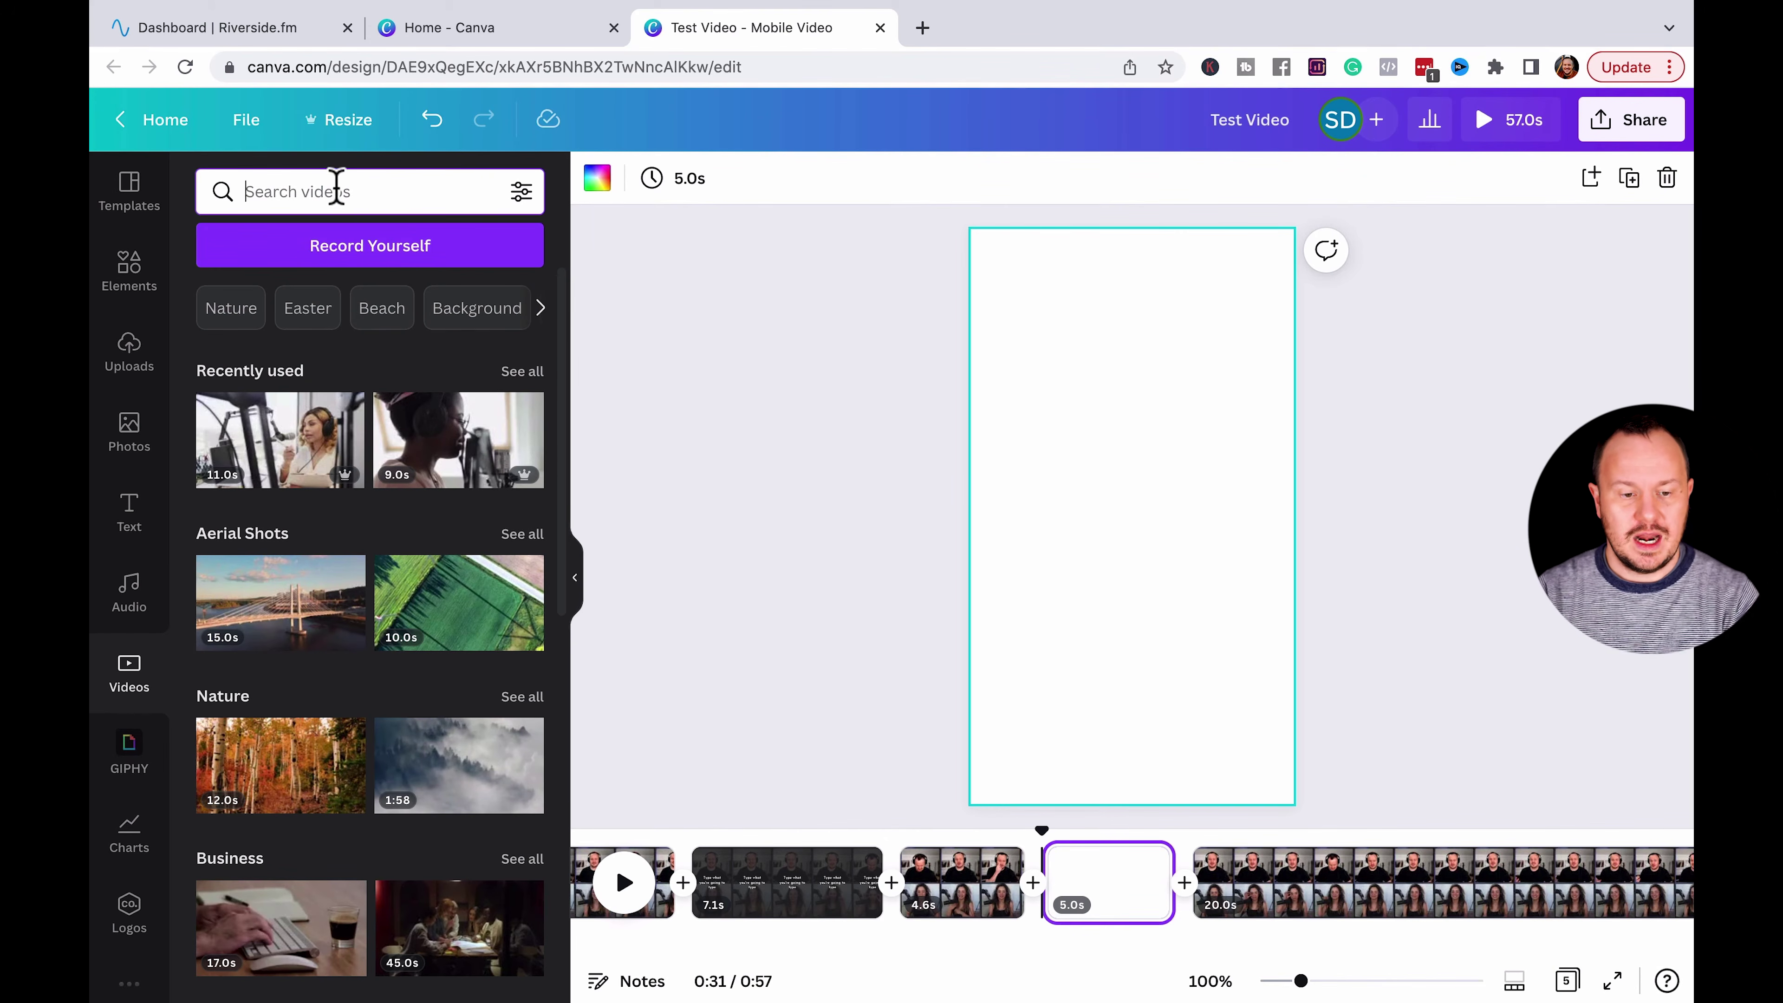
text(hippo)
key(Return)
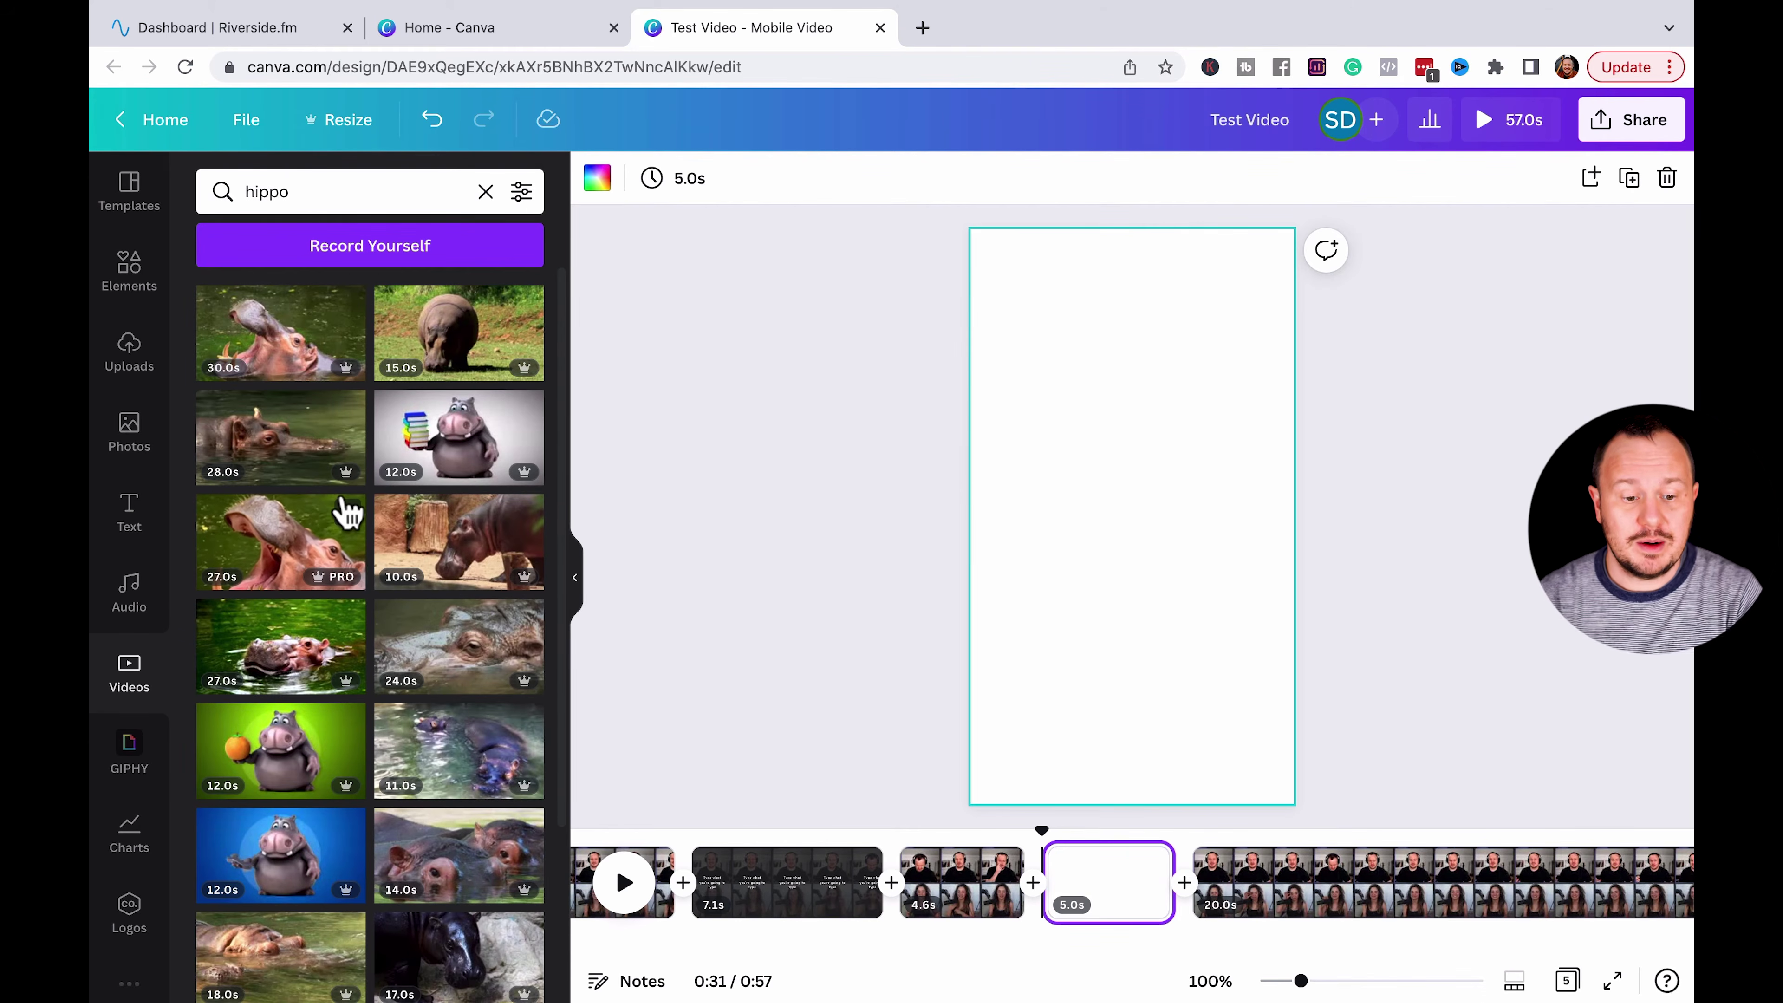
click(344, 511)
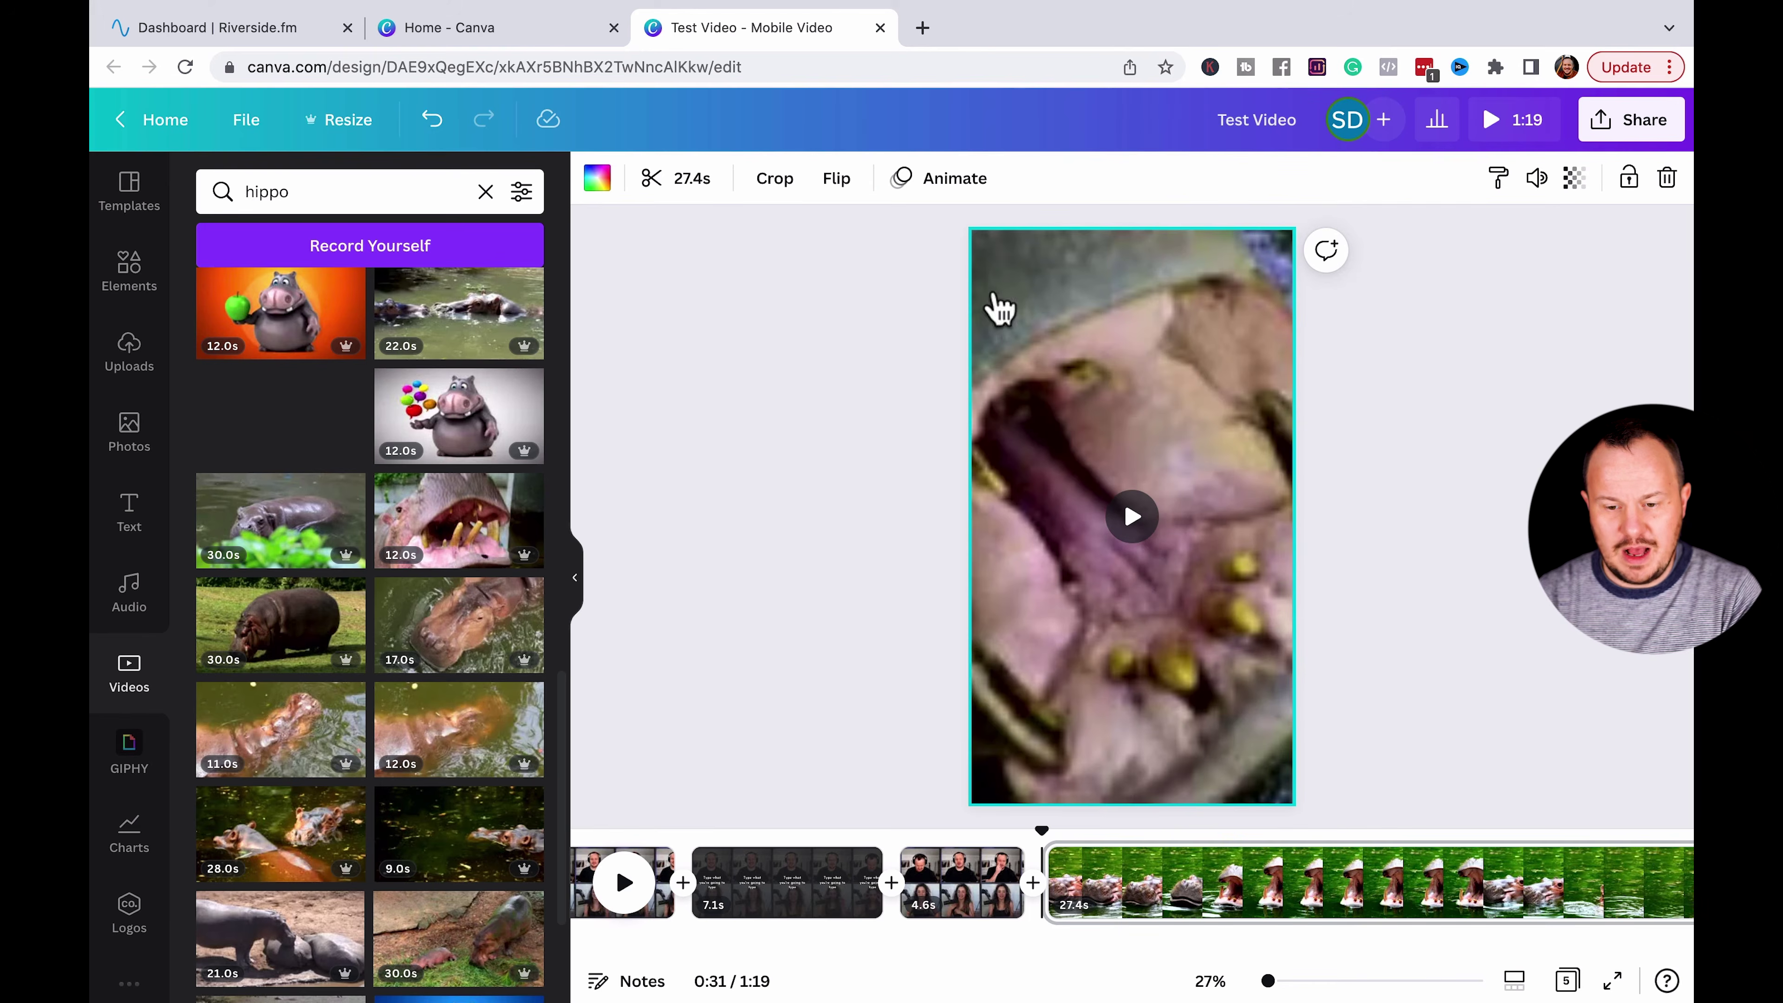
click(1131, 516)
Trim the hippo clip to 3.6 seconds.
drag(1381, 883, 1337, 886)
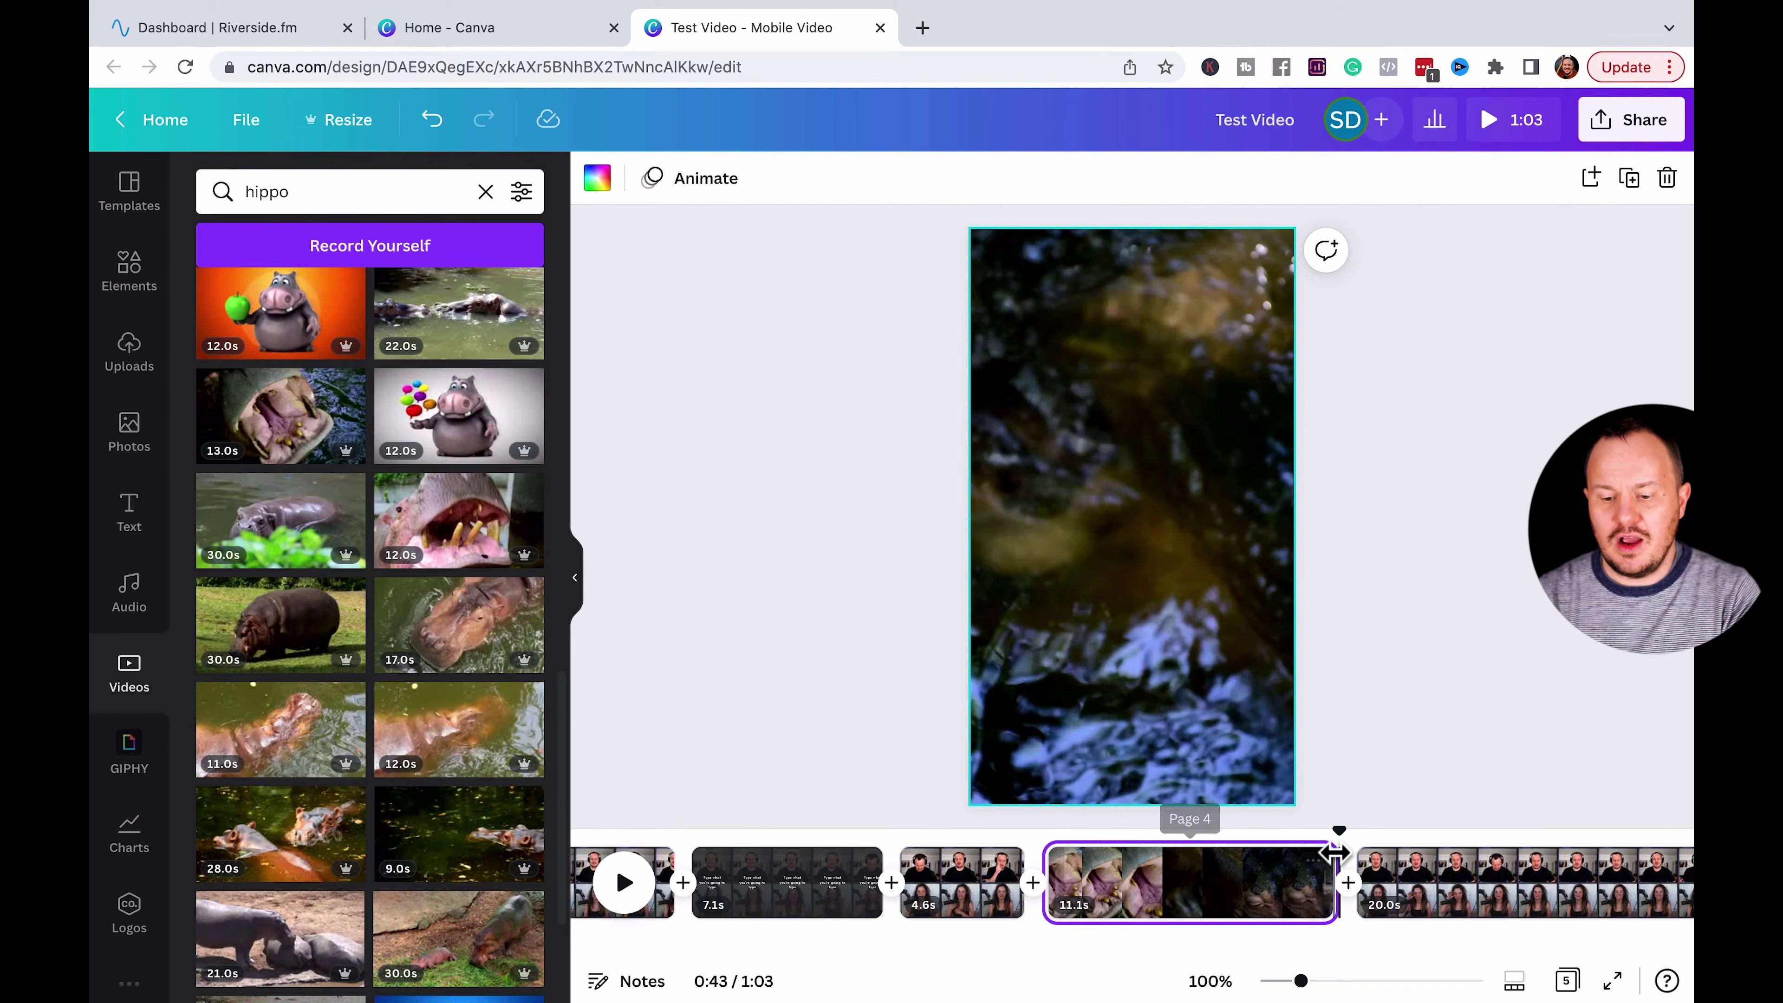
drag(1338, 854, 1142, 884)
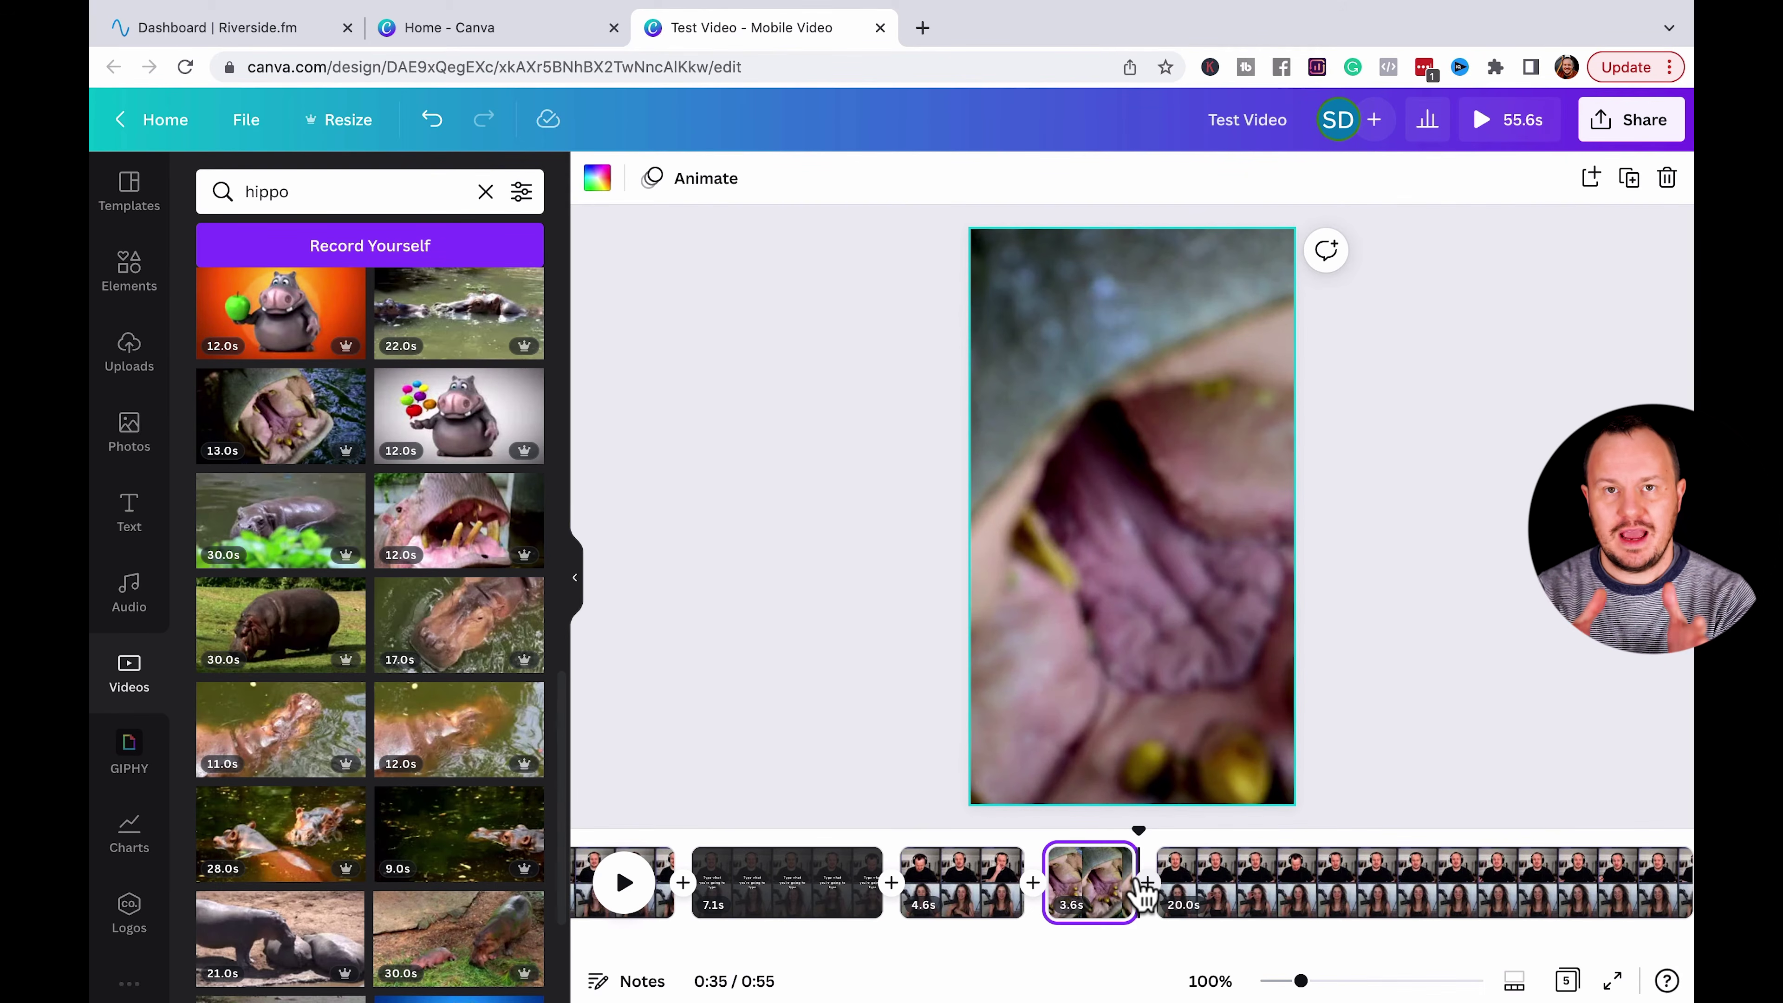
click(780, 771)
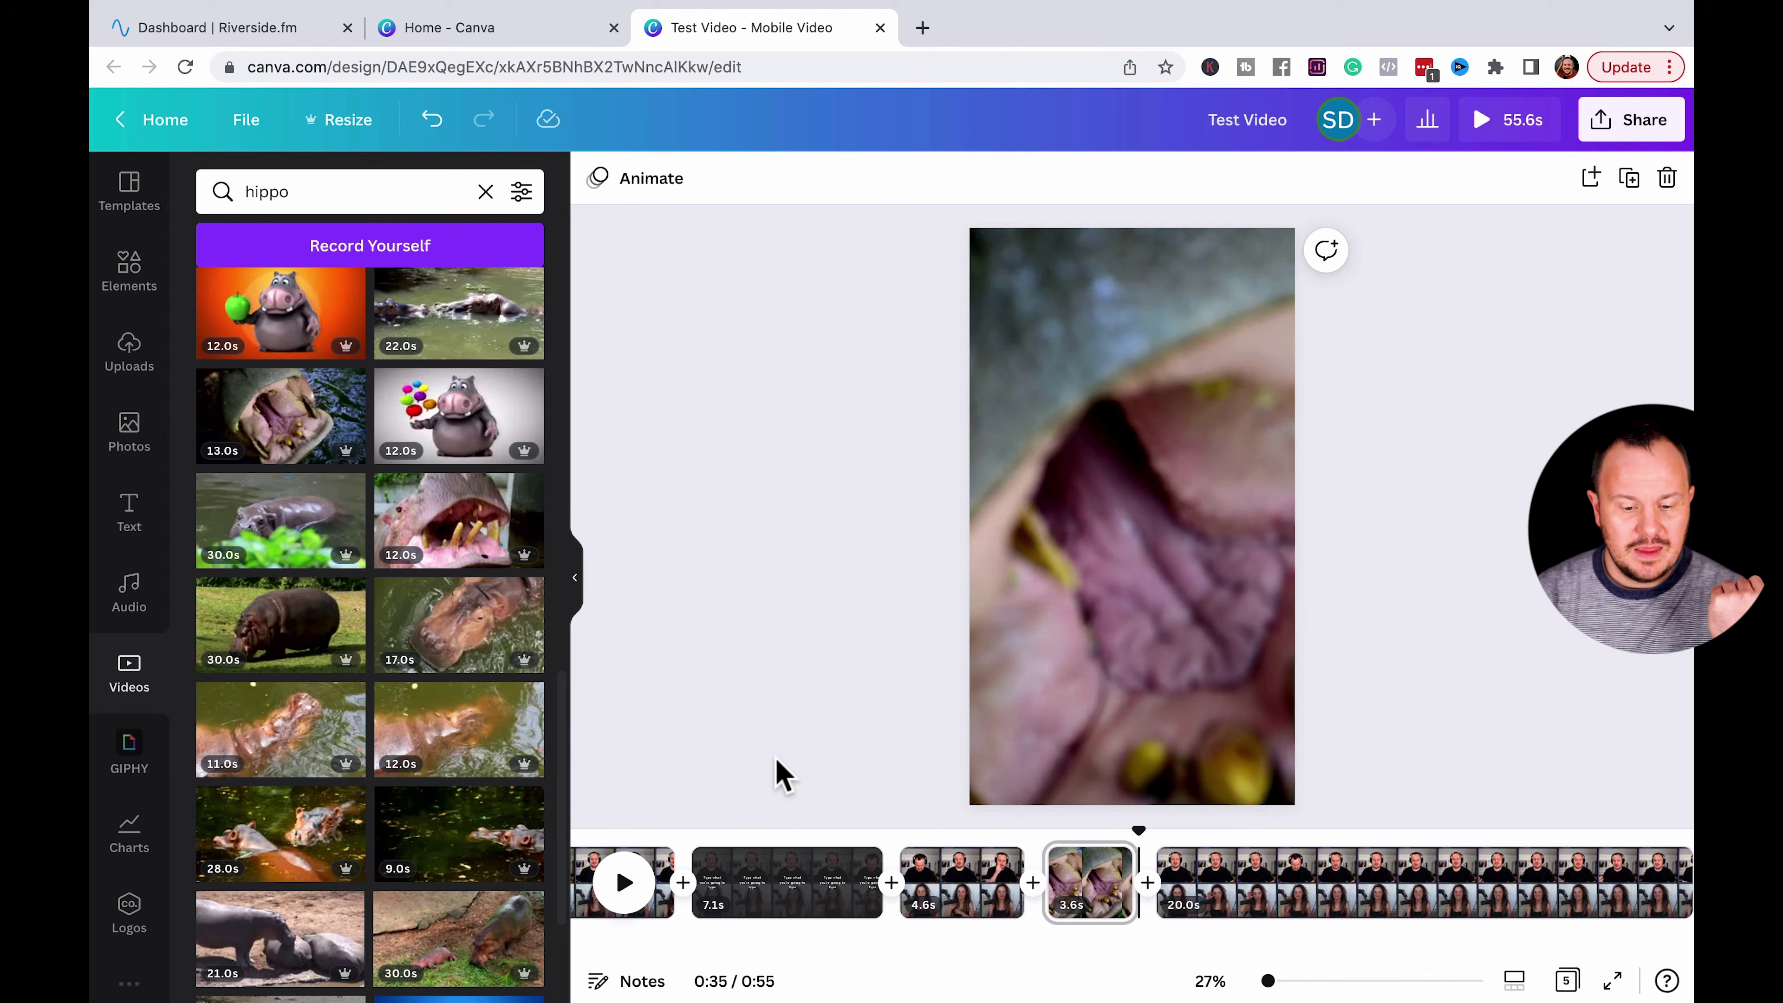
Add the English Breakfast track as background music and align it with the start of the video.
click(139, 596)
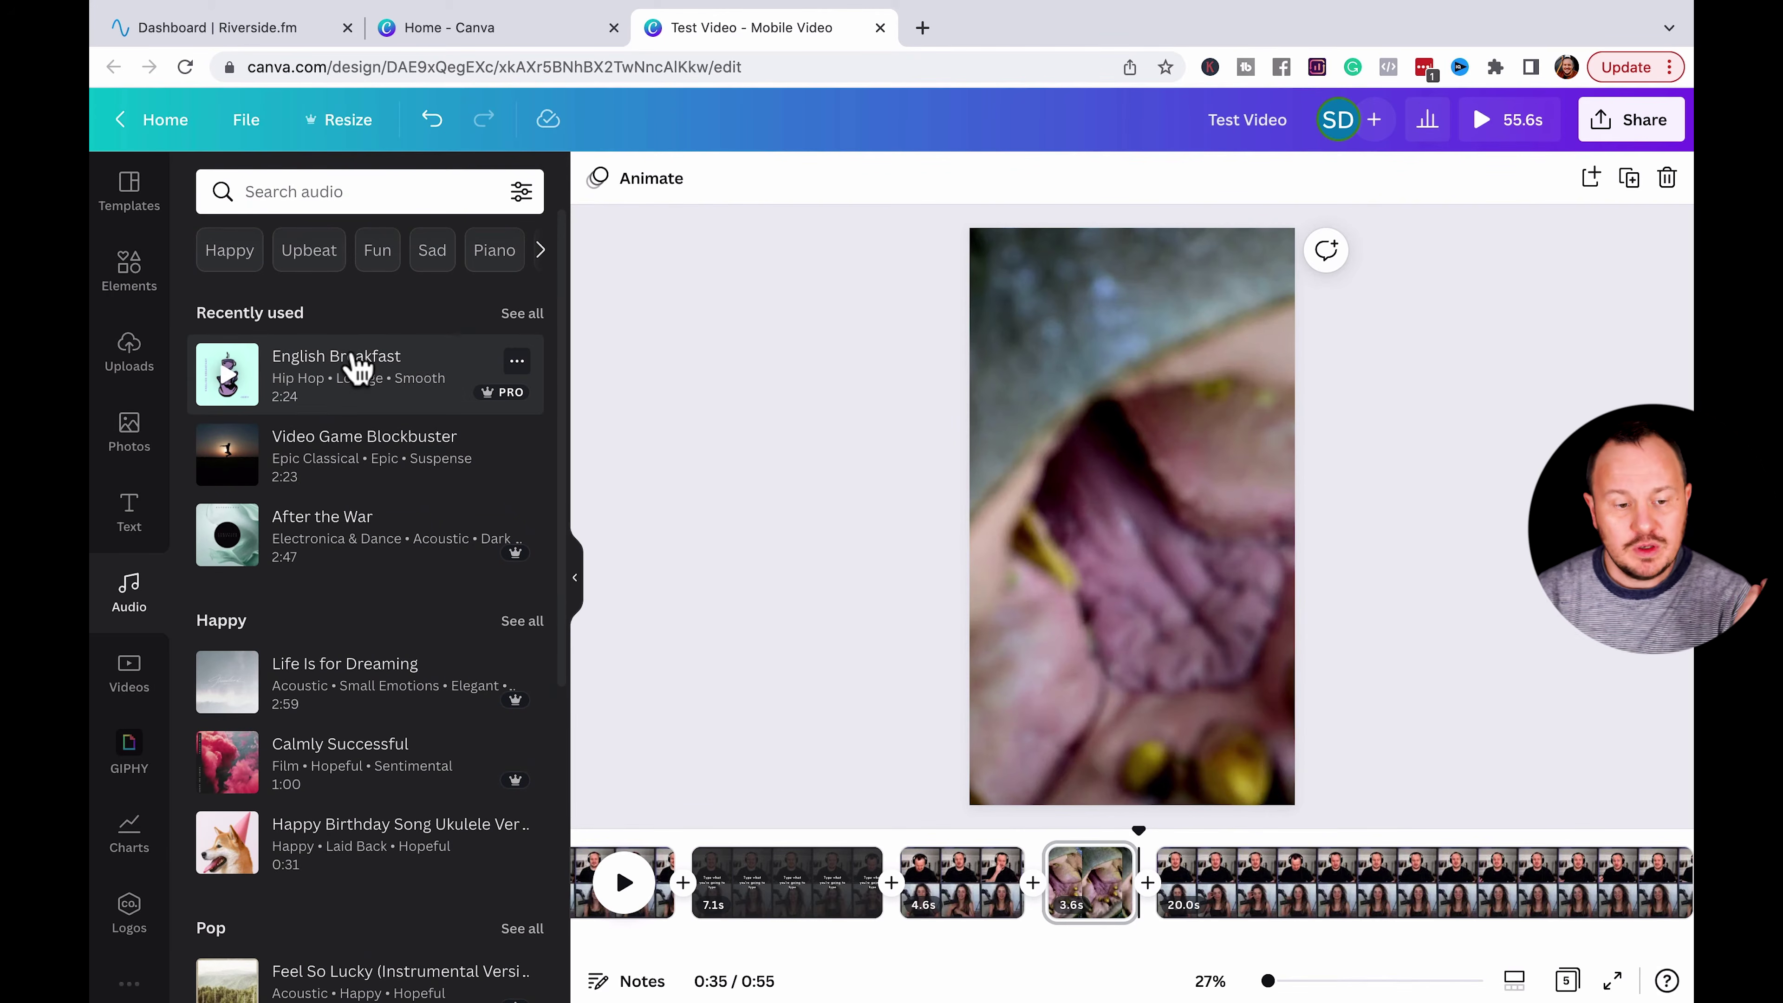
drag(358, 368, 768, 948)
drag(1272, 913, 769, 941)
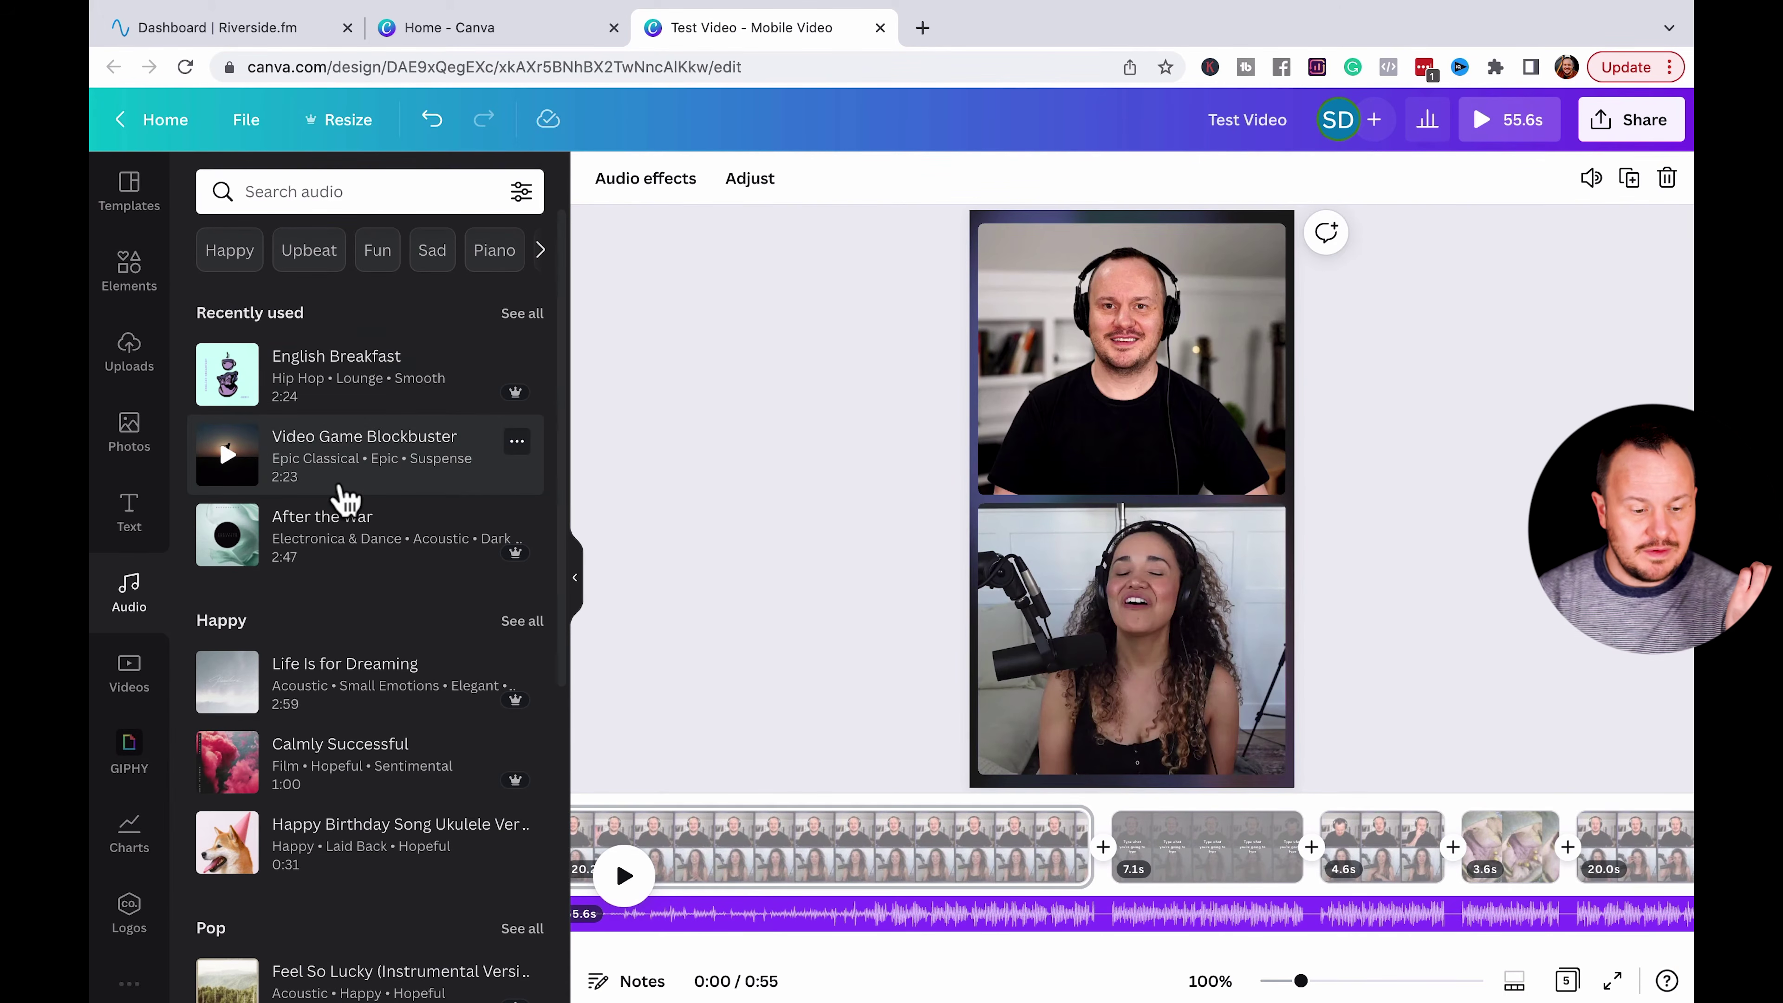
Filter the audio library to Effects and search it for "funny".
click(520, 191)
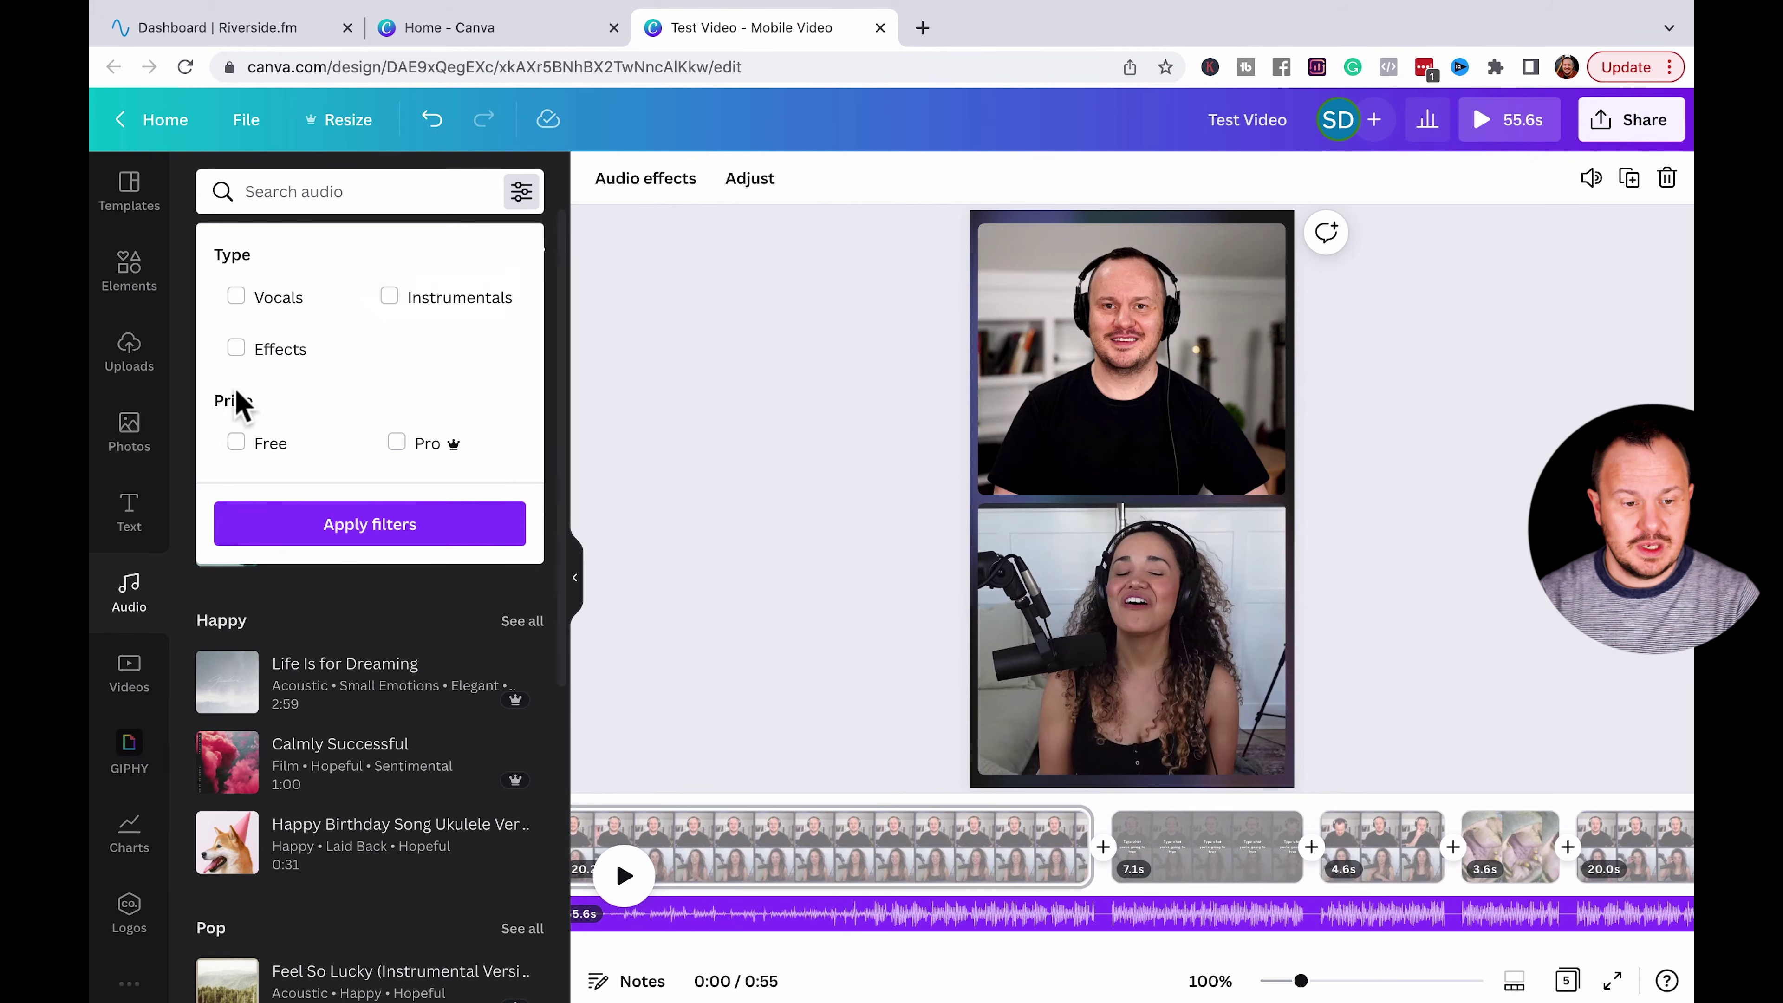
click(236, 348)
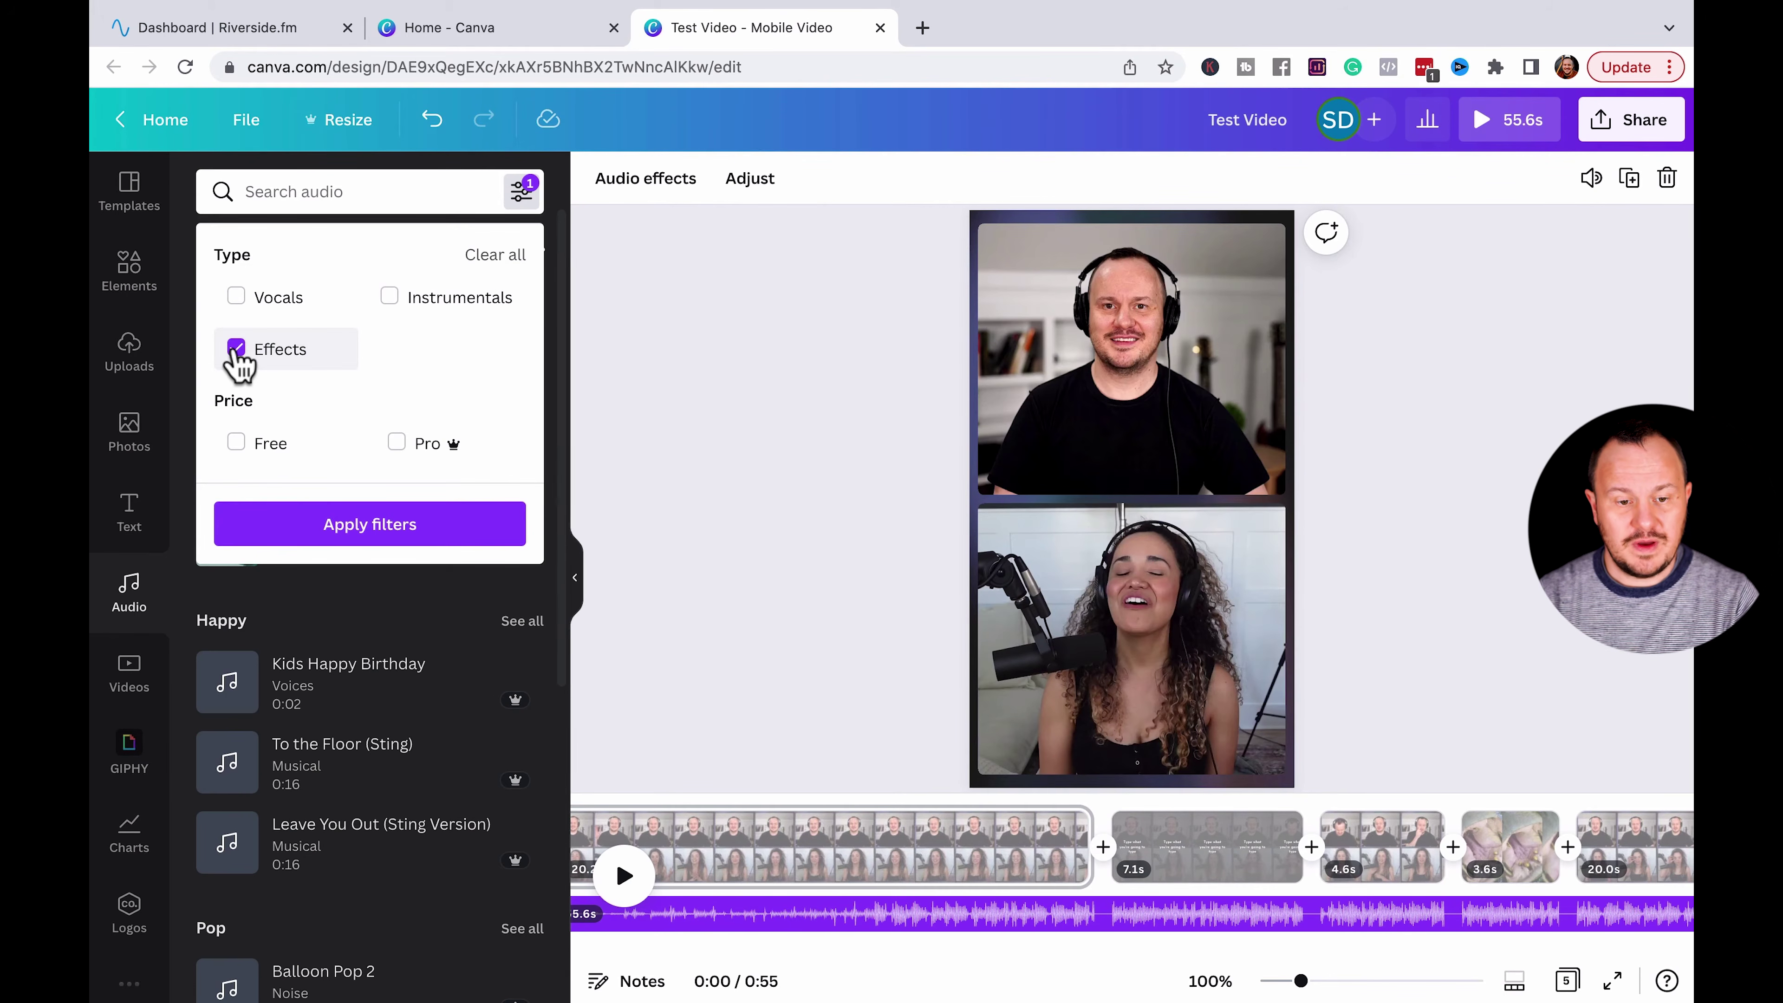
click(425, 531)
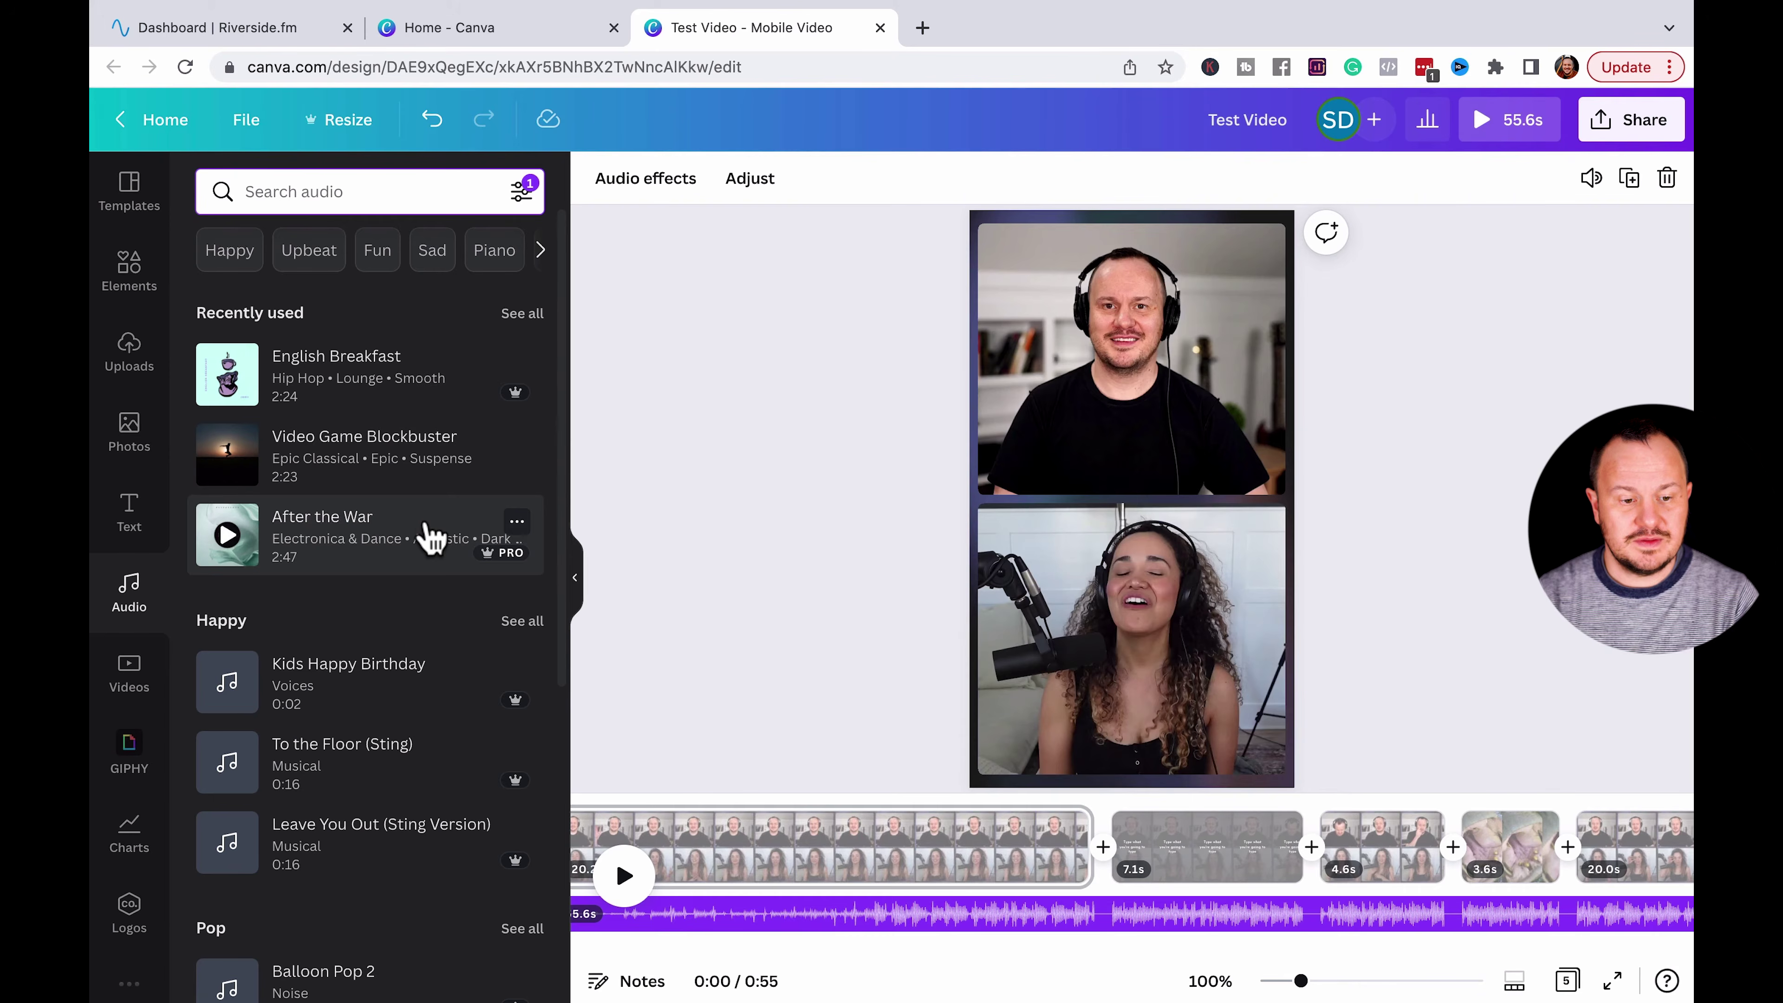
click(408, 191)
text(funny)
key(Return)
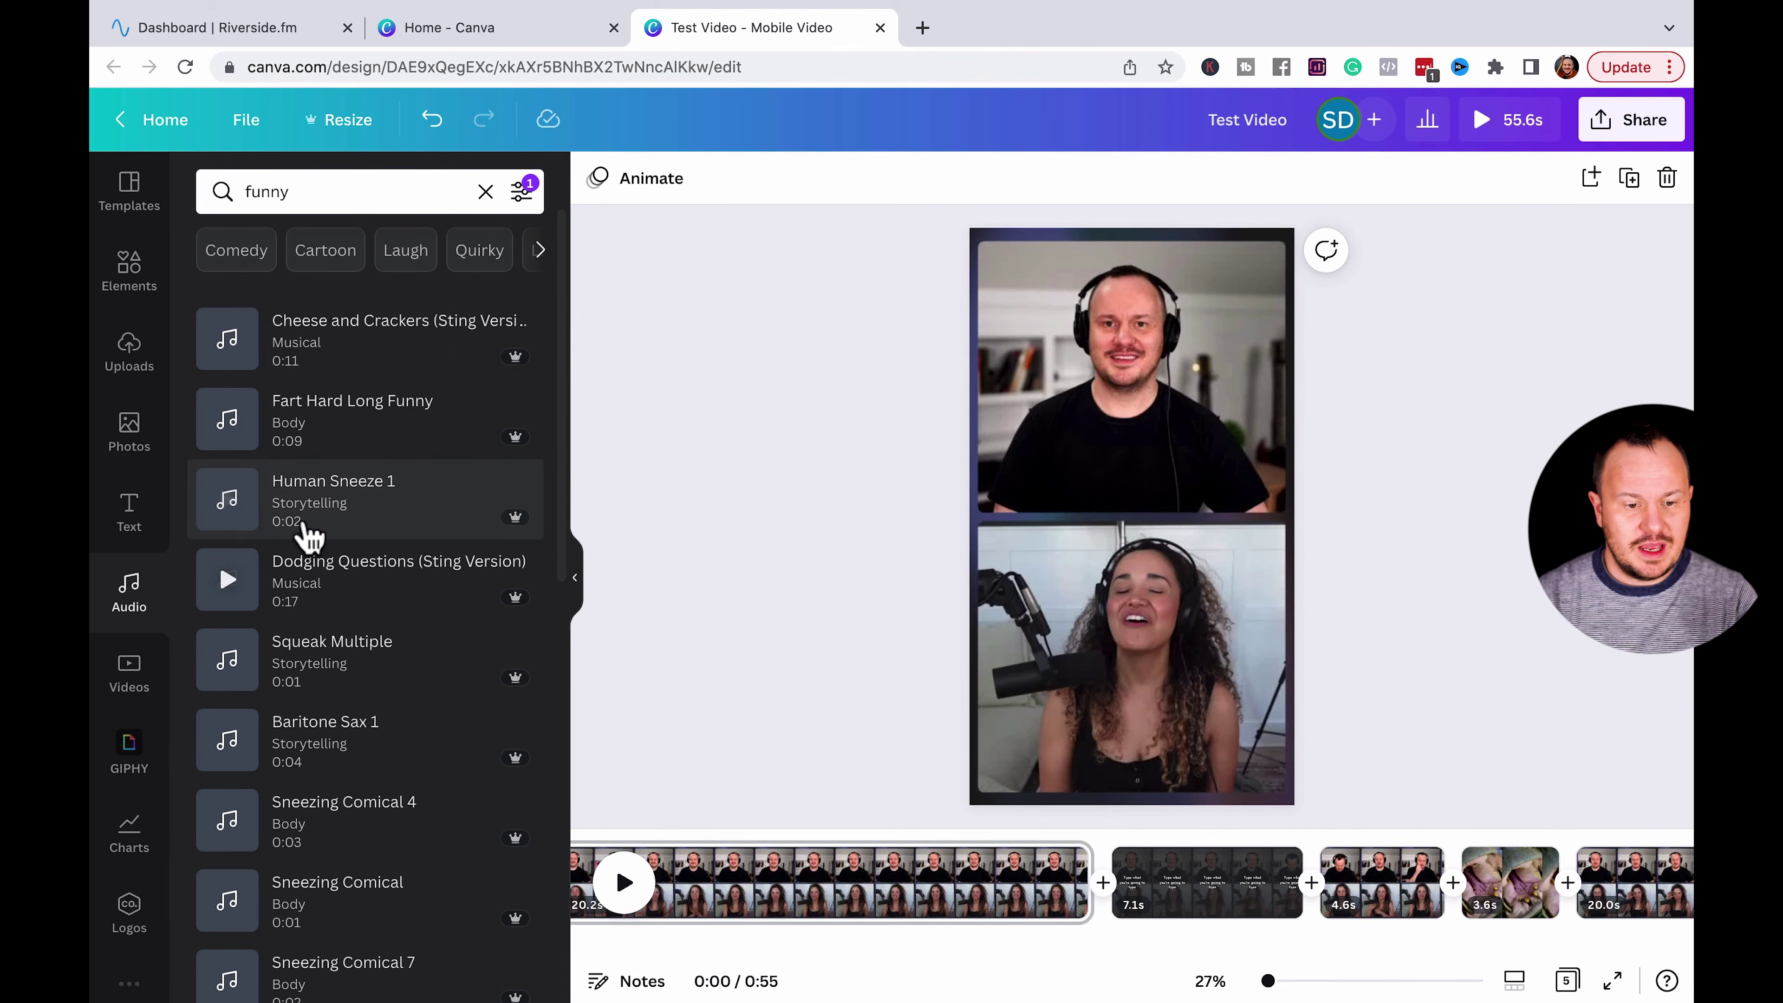
Preview the "Fart Hard Long Funny" effect and place it under the hippo clip, trimmed to 3.6 seconds to match.
click(233, 426)
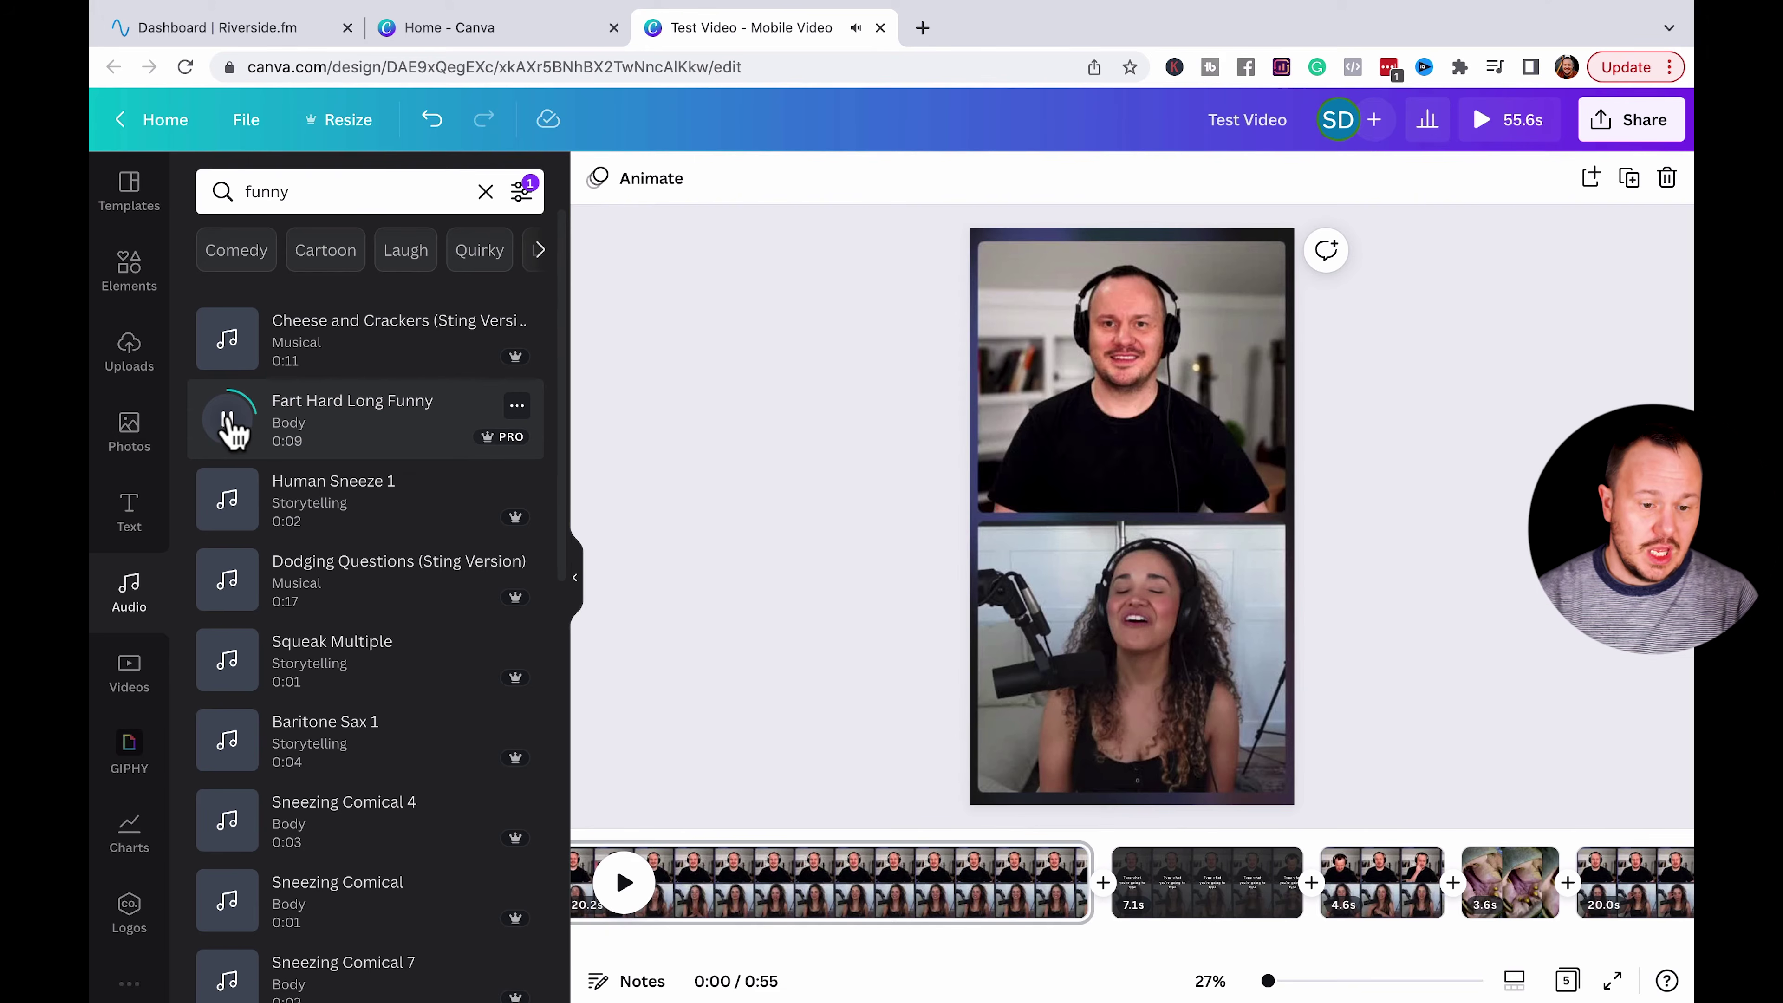
click(232, 427)
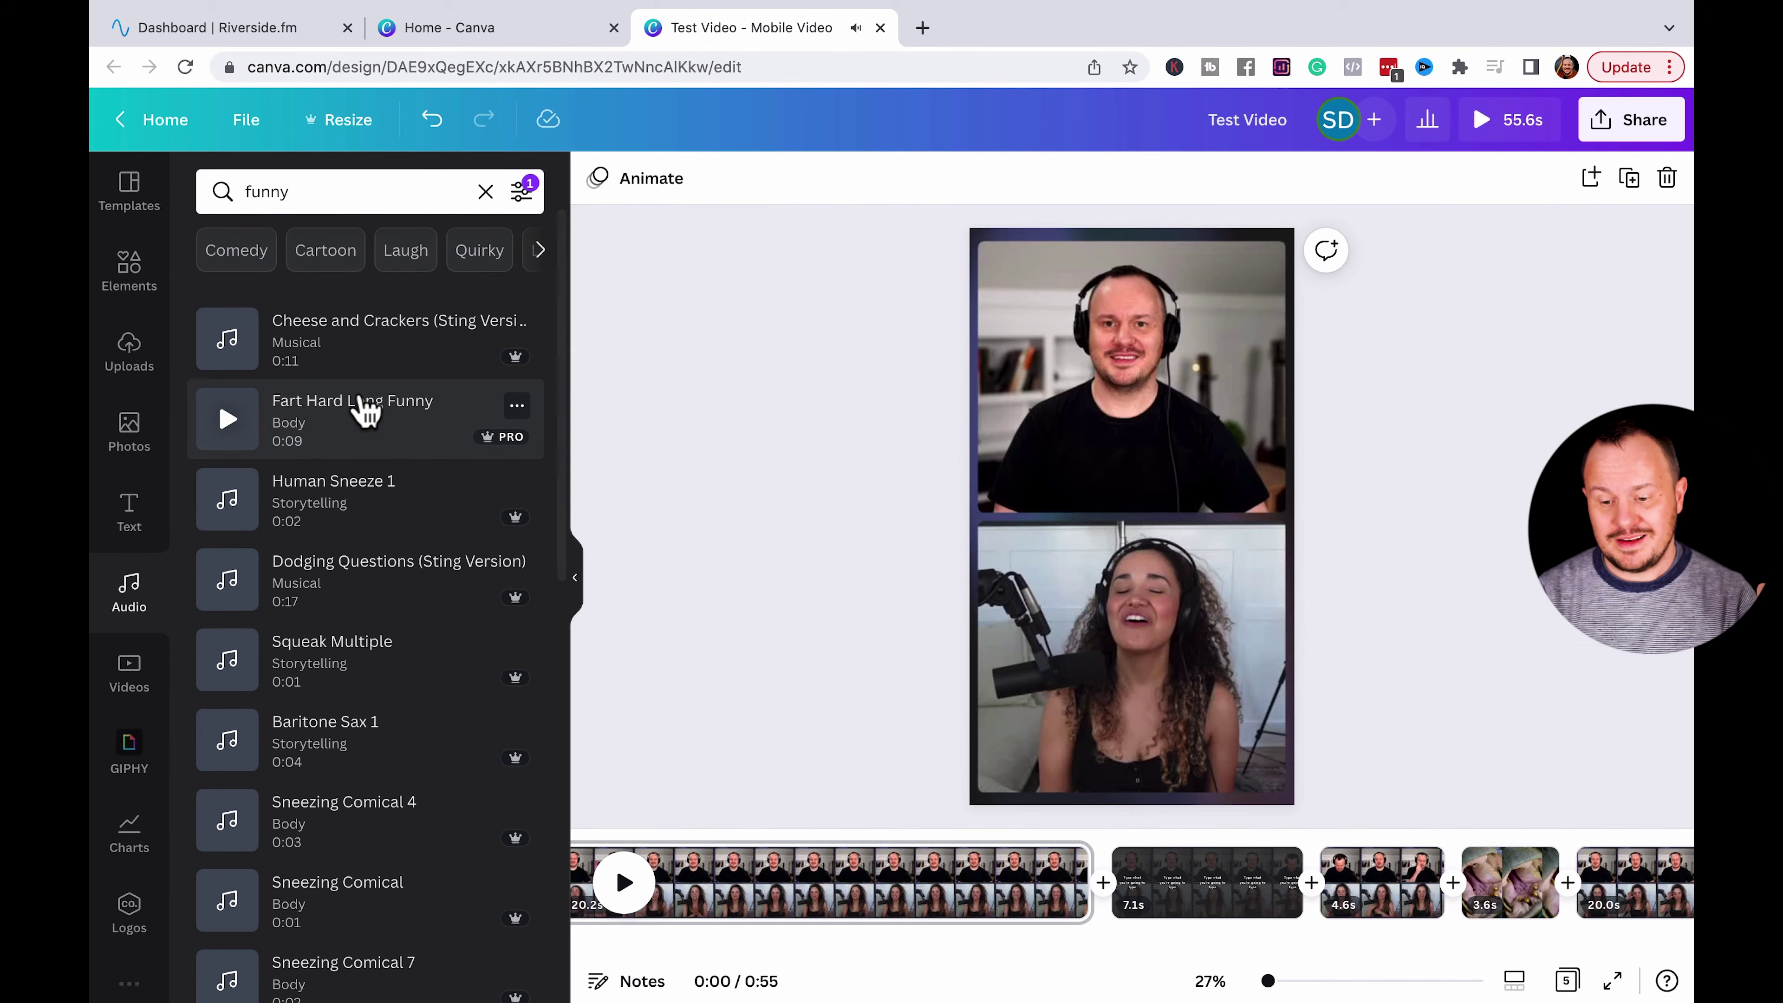
drag(365, 411, 1342, 944)
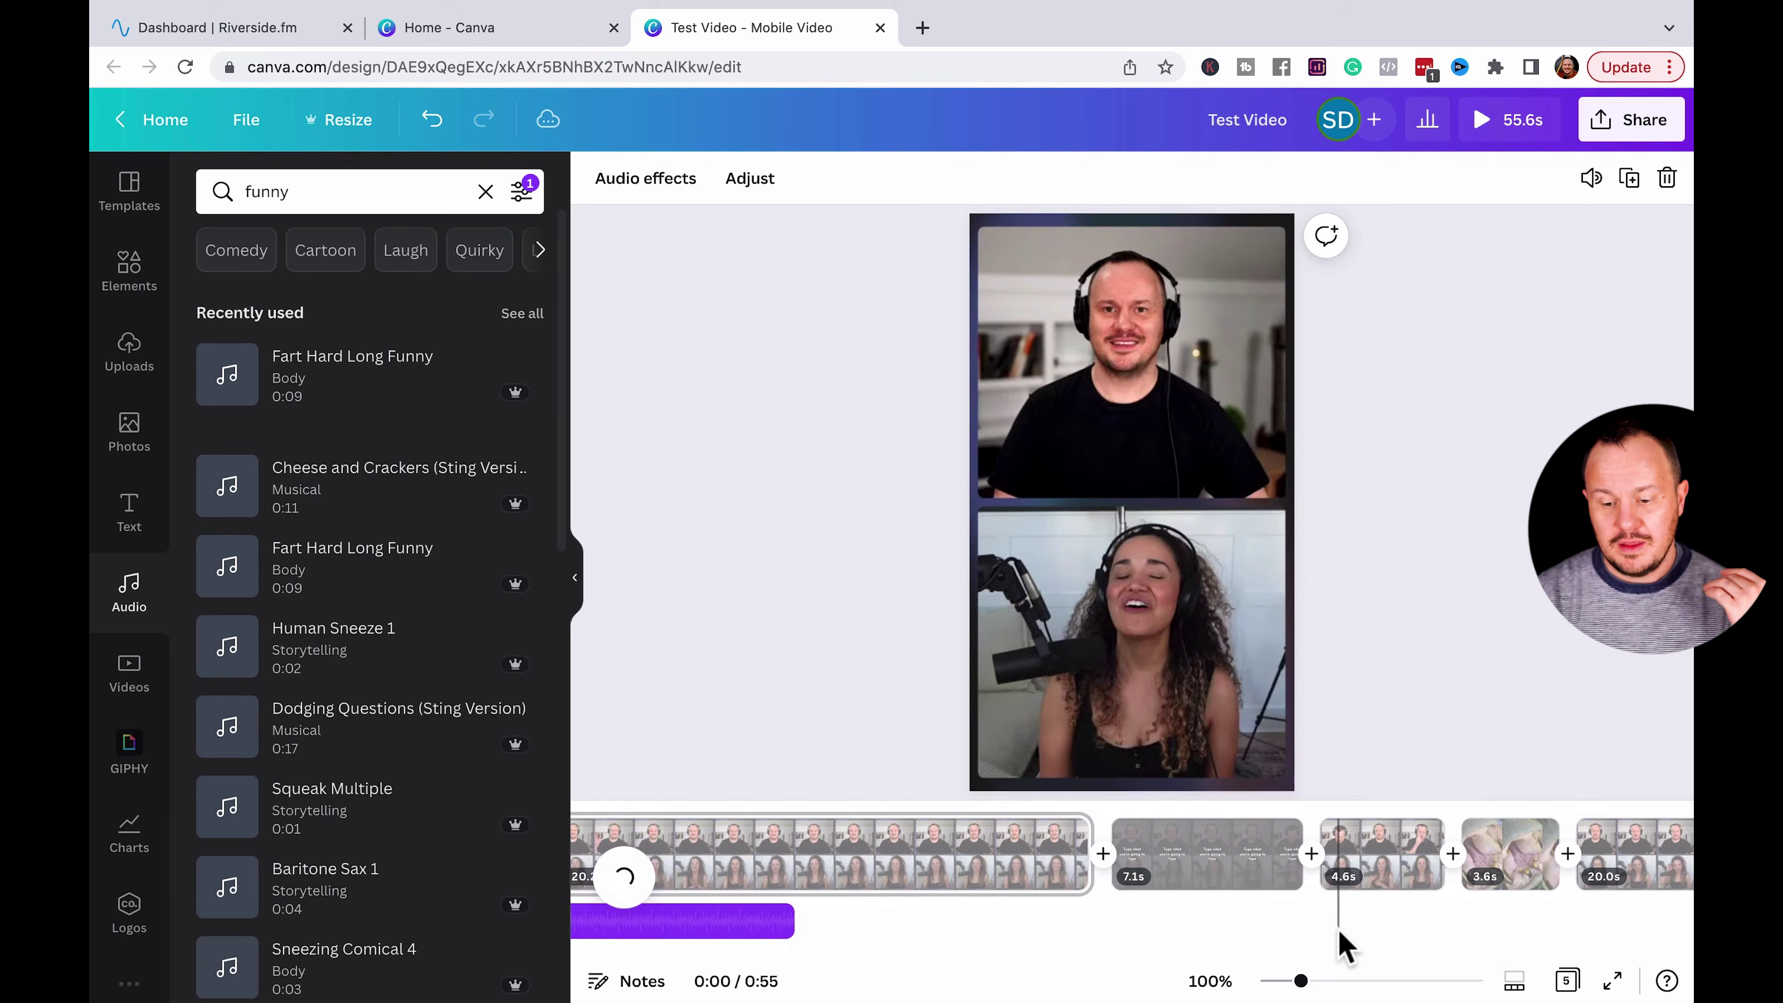
drag(708, 923, 1417, 906)
drag(1627, 913, 1333, 928)
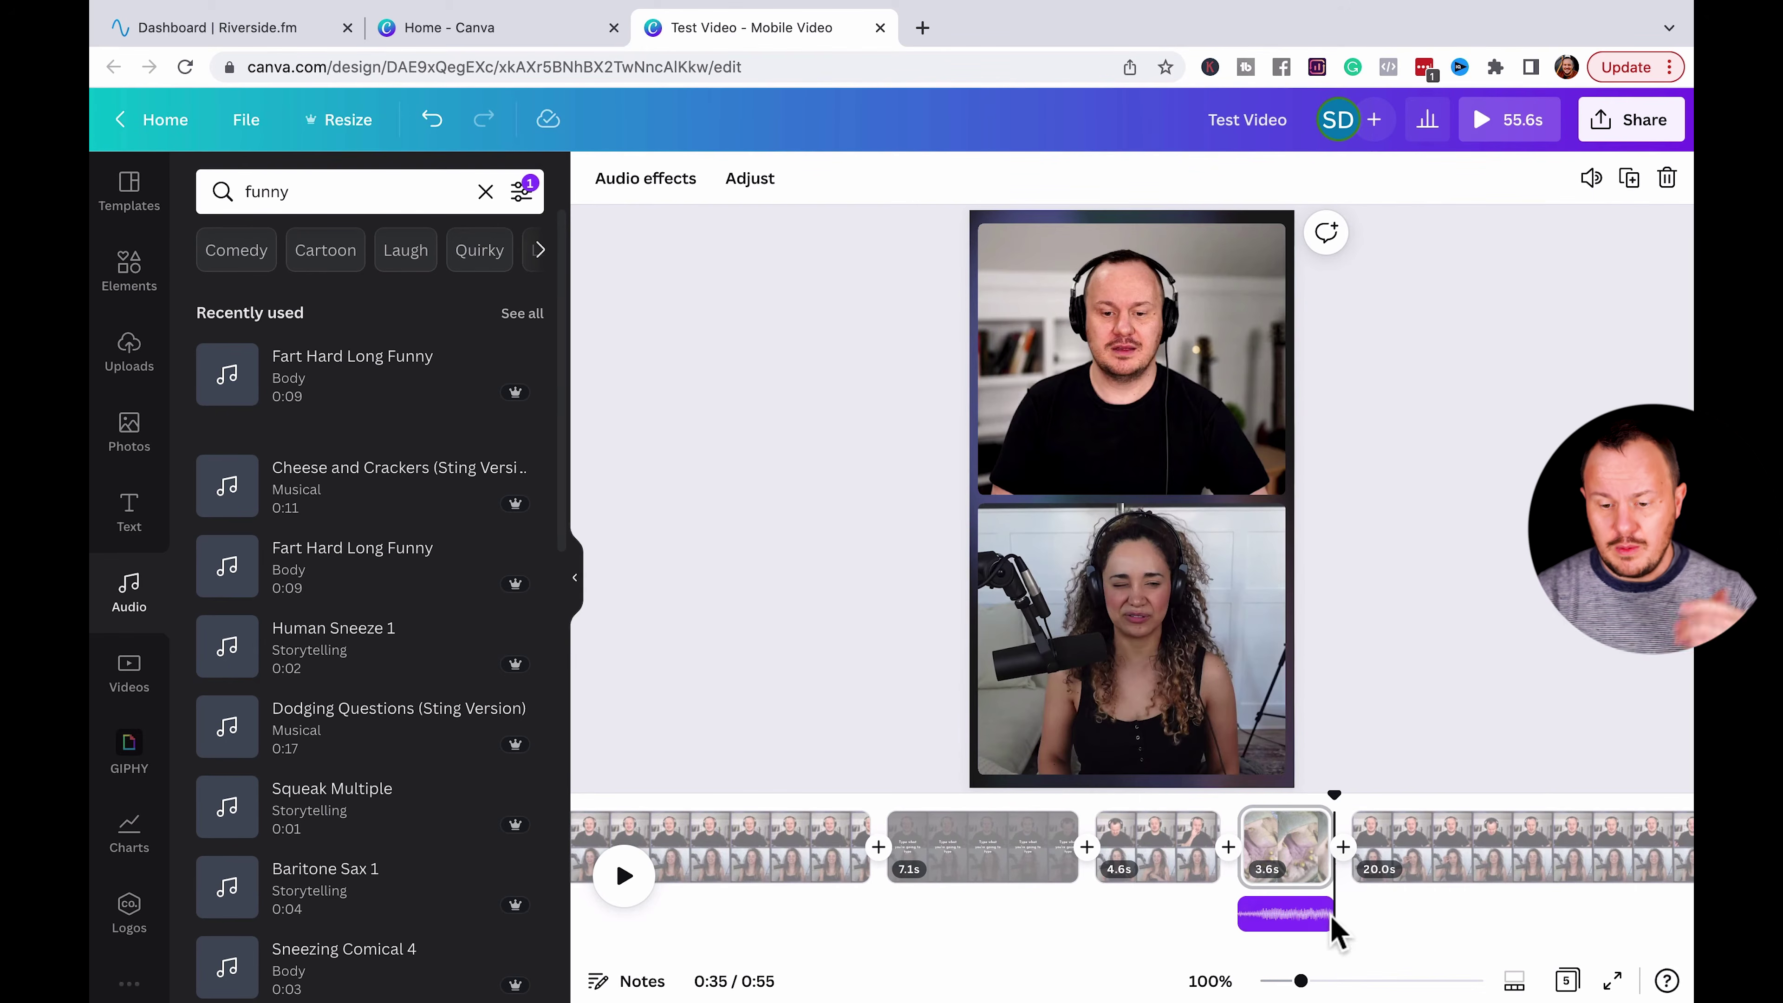
Play the video from 0:30 to check the hippo clip with its sound effect.
click(1174, 804)
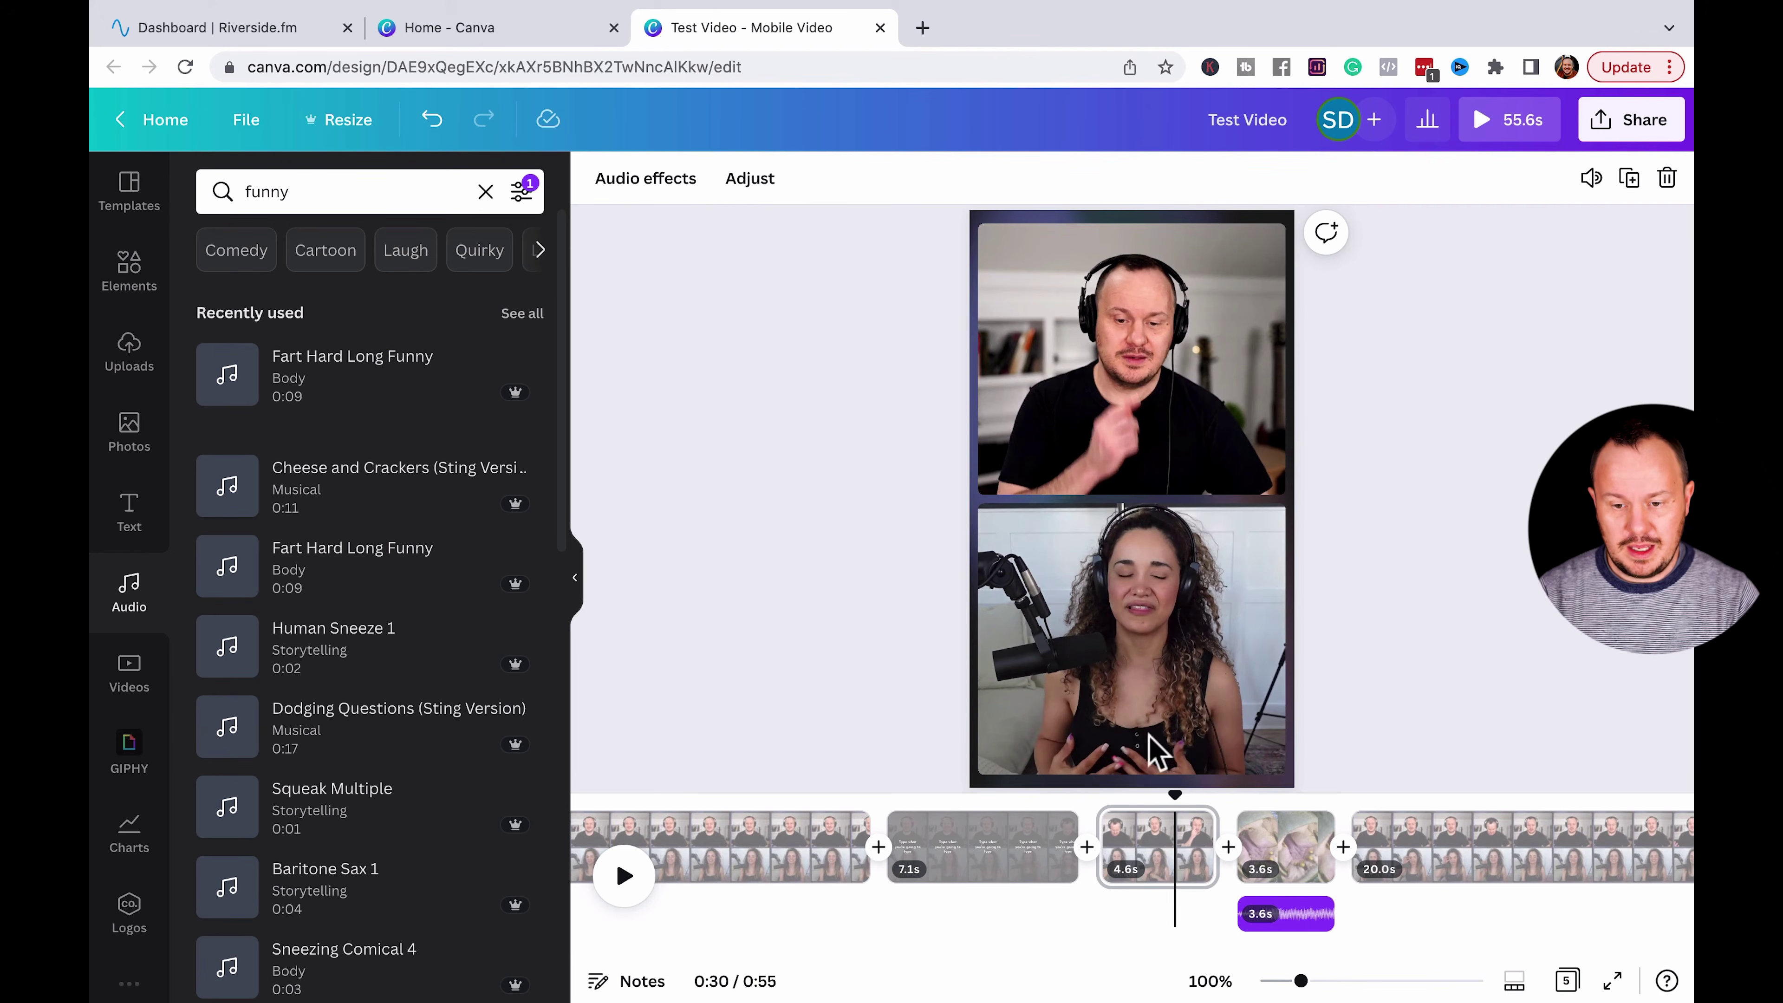
click(626, 880)
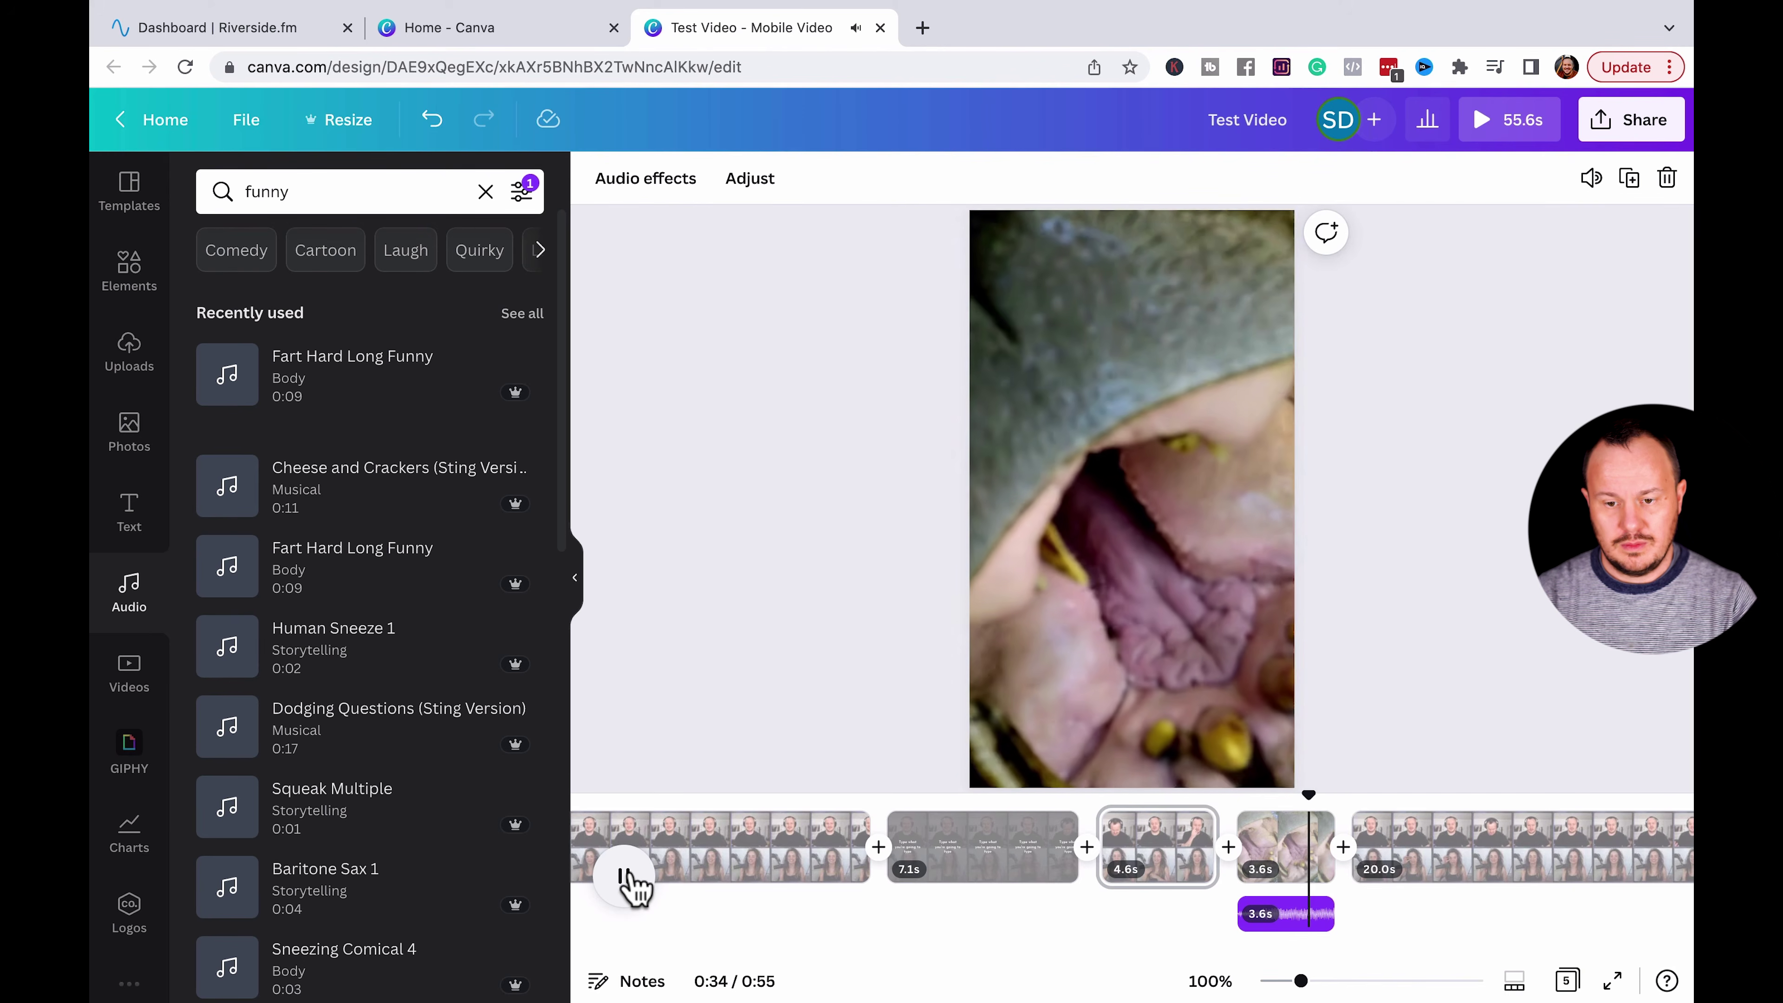
click(625, 878)
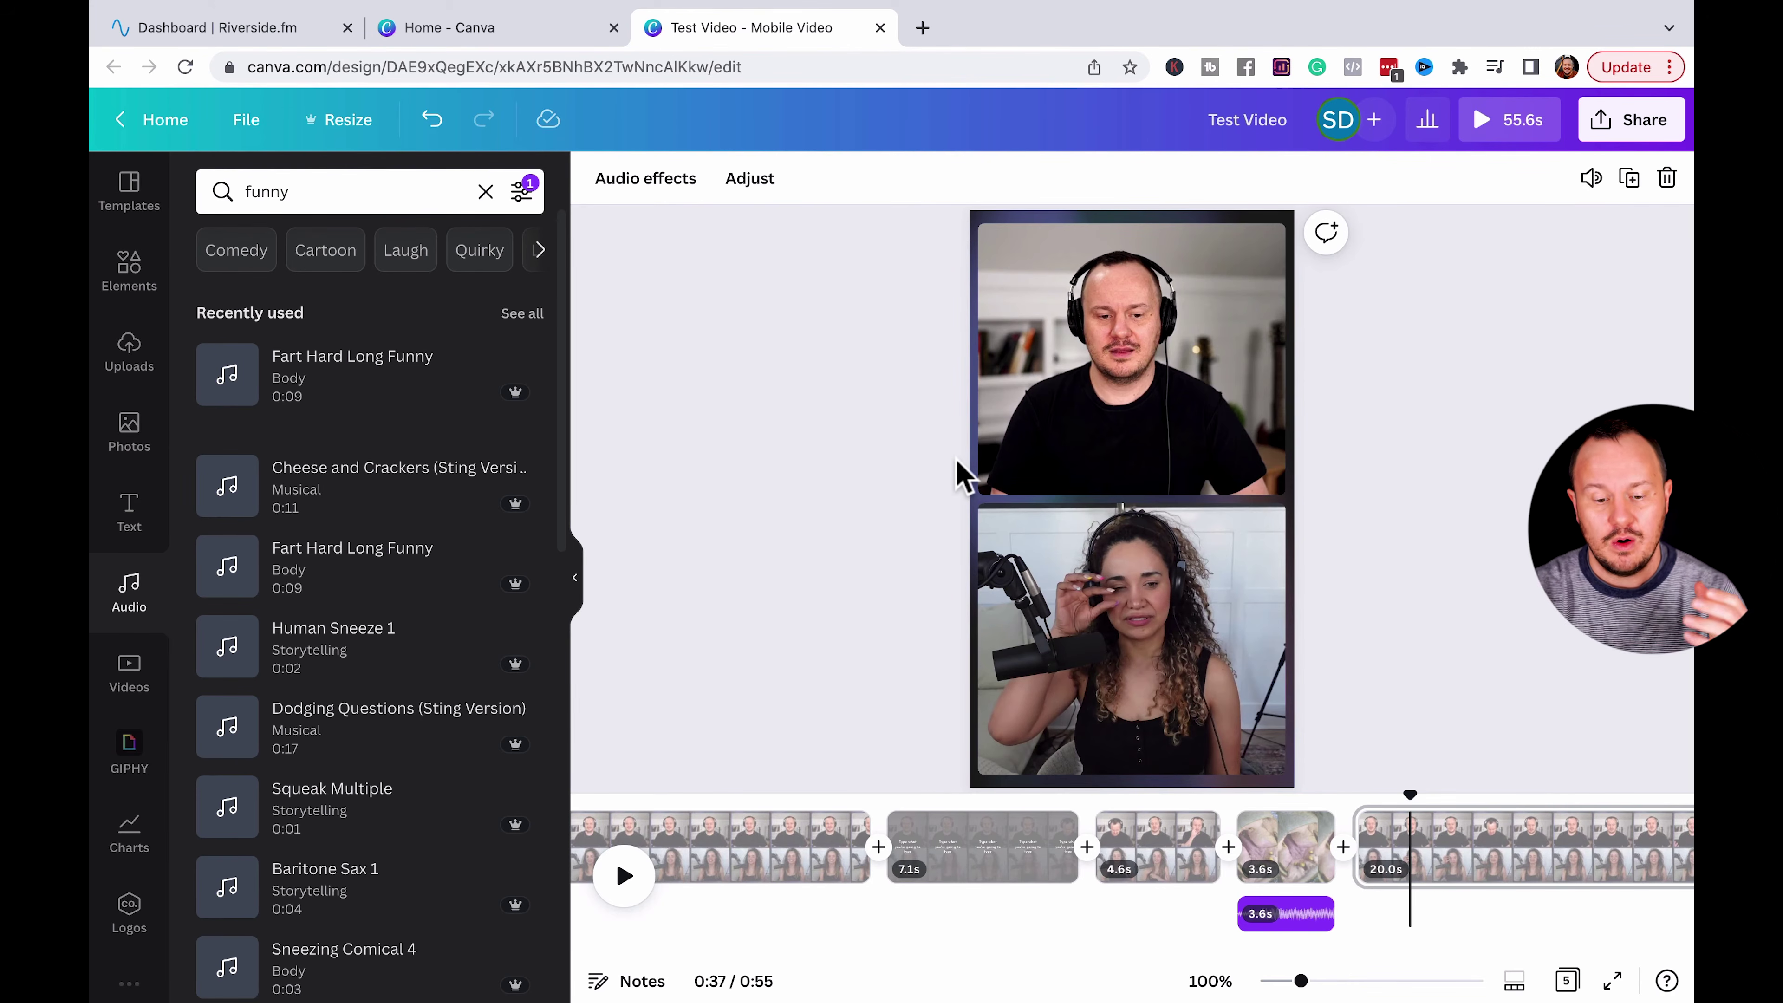
Browse the sticker collections for animated graphics that suit the darkened text segment.
click(970, 807)
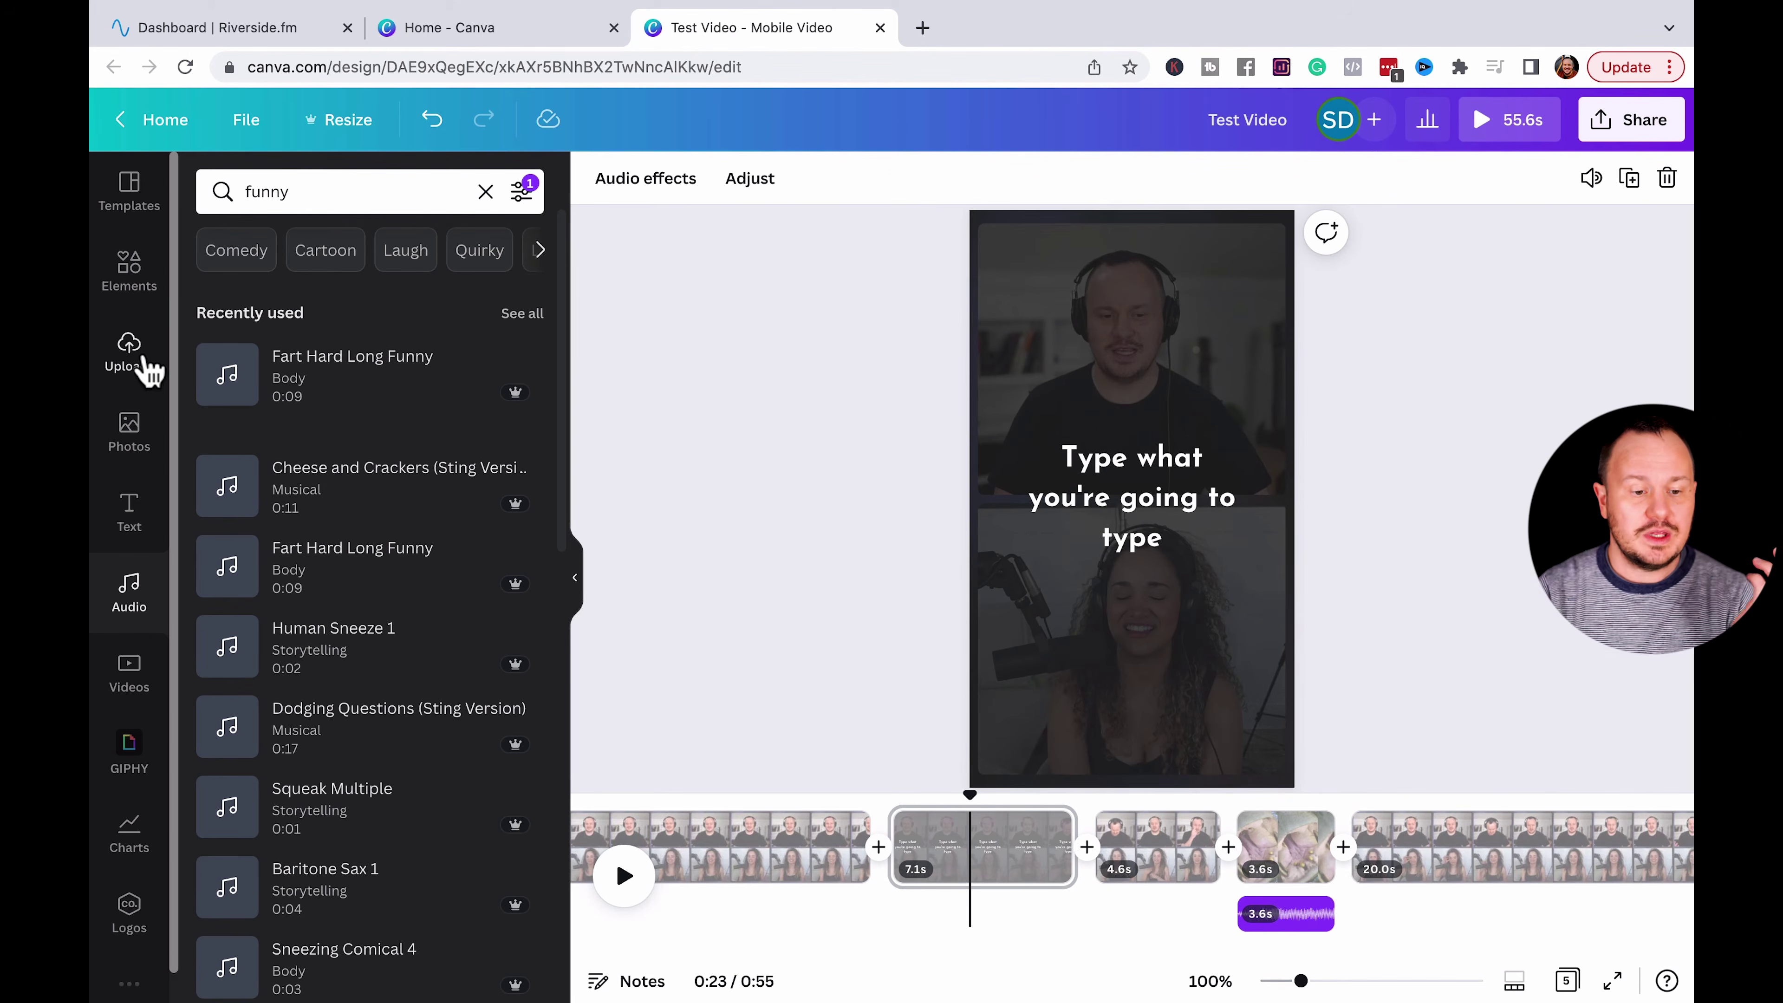
click(133, 267)
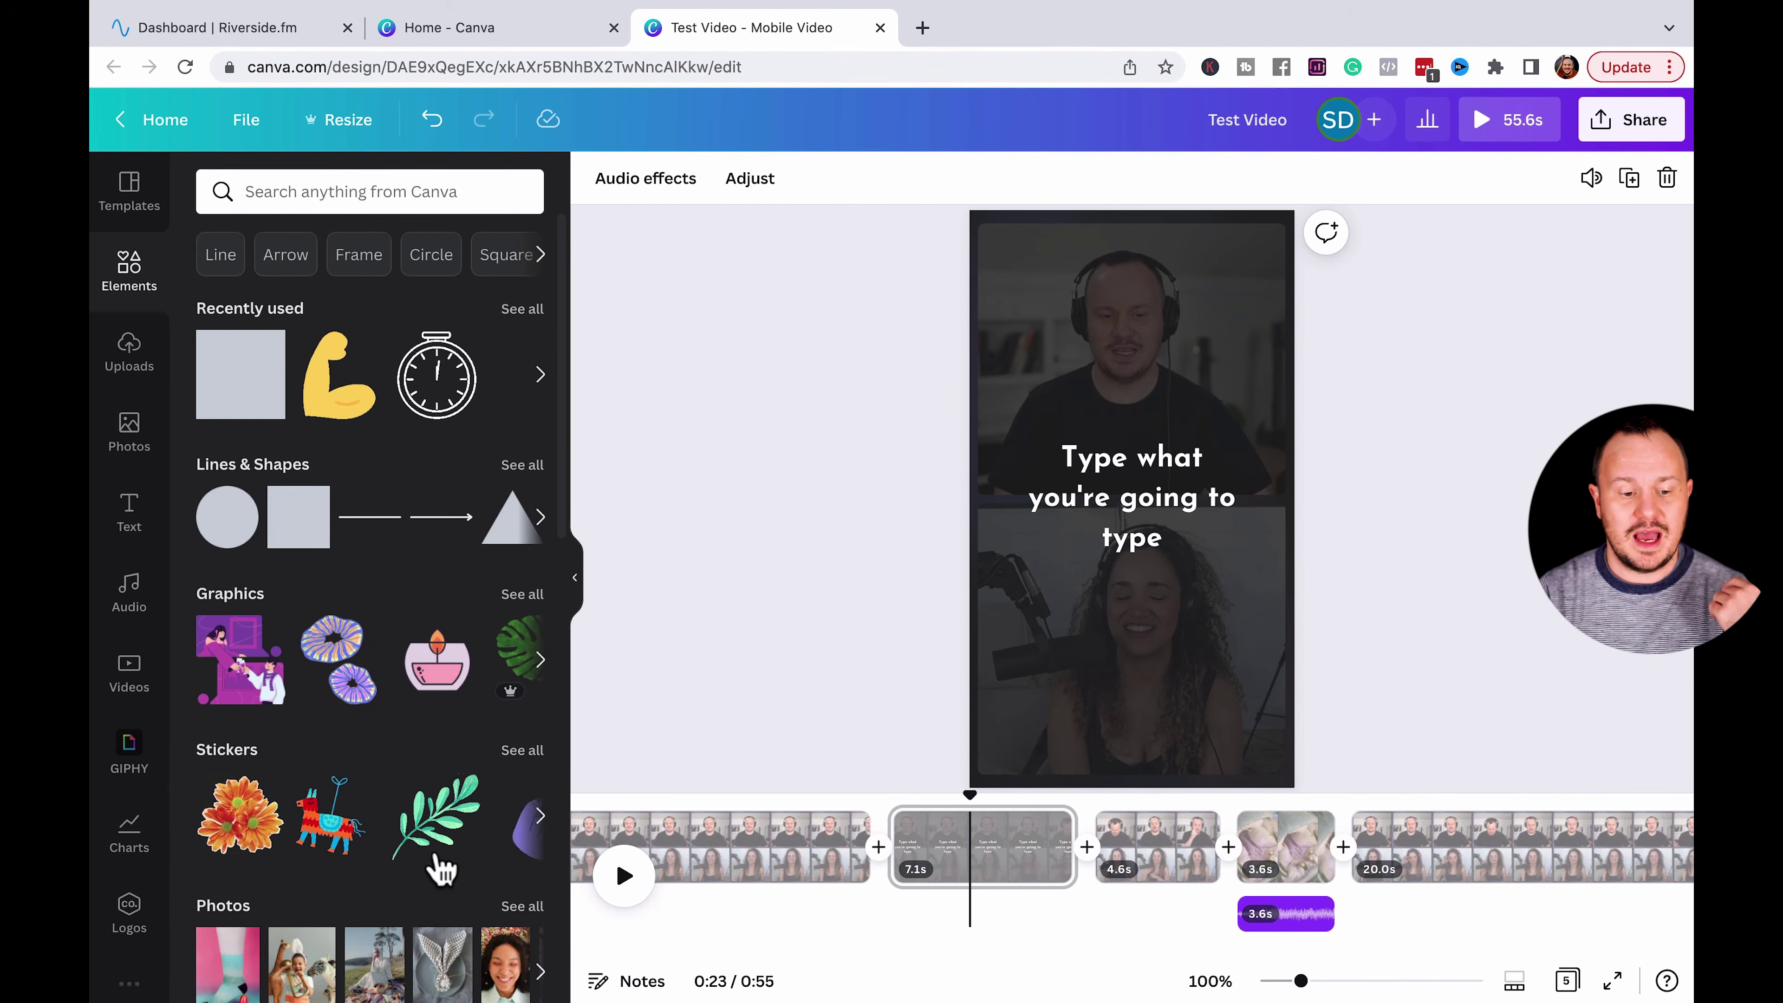
scroll(421, 755, down, 2)
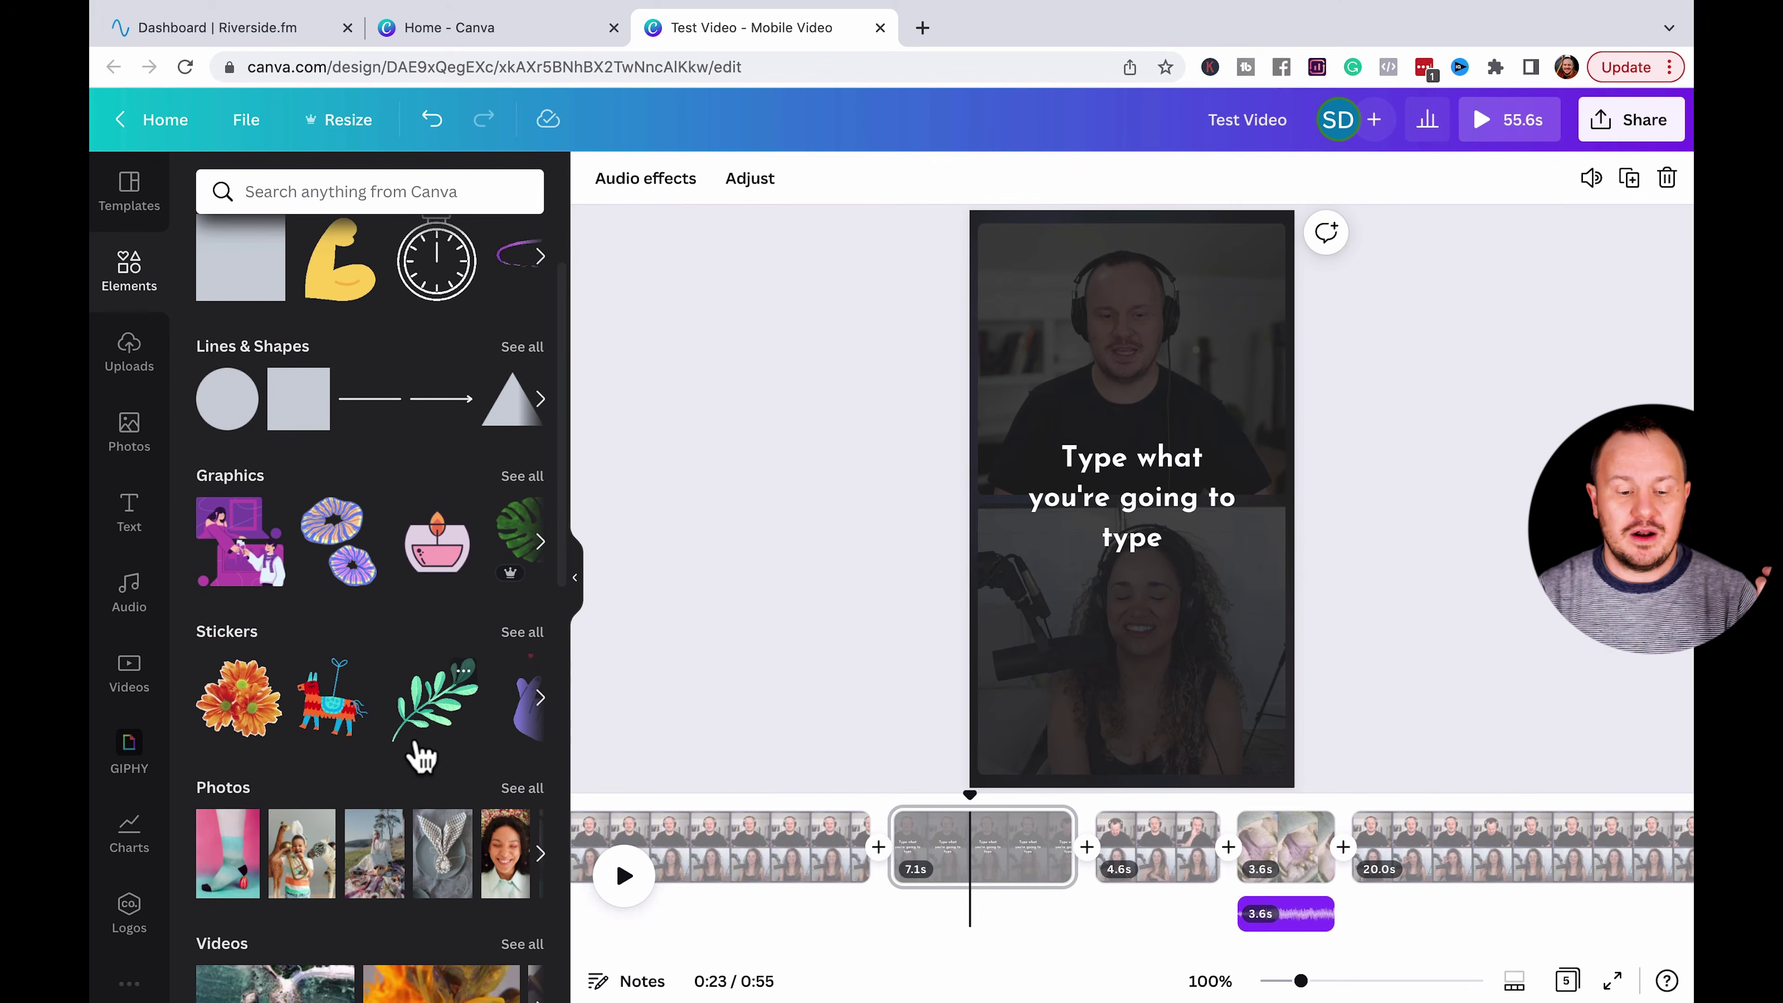
scroll(421, 755, down, 2)
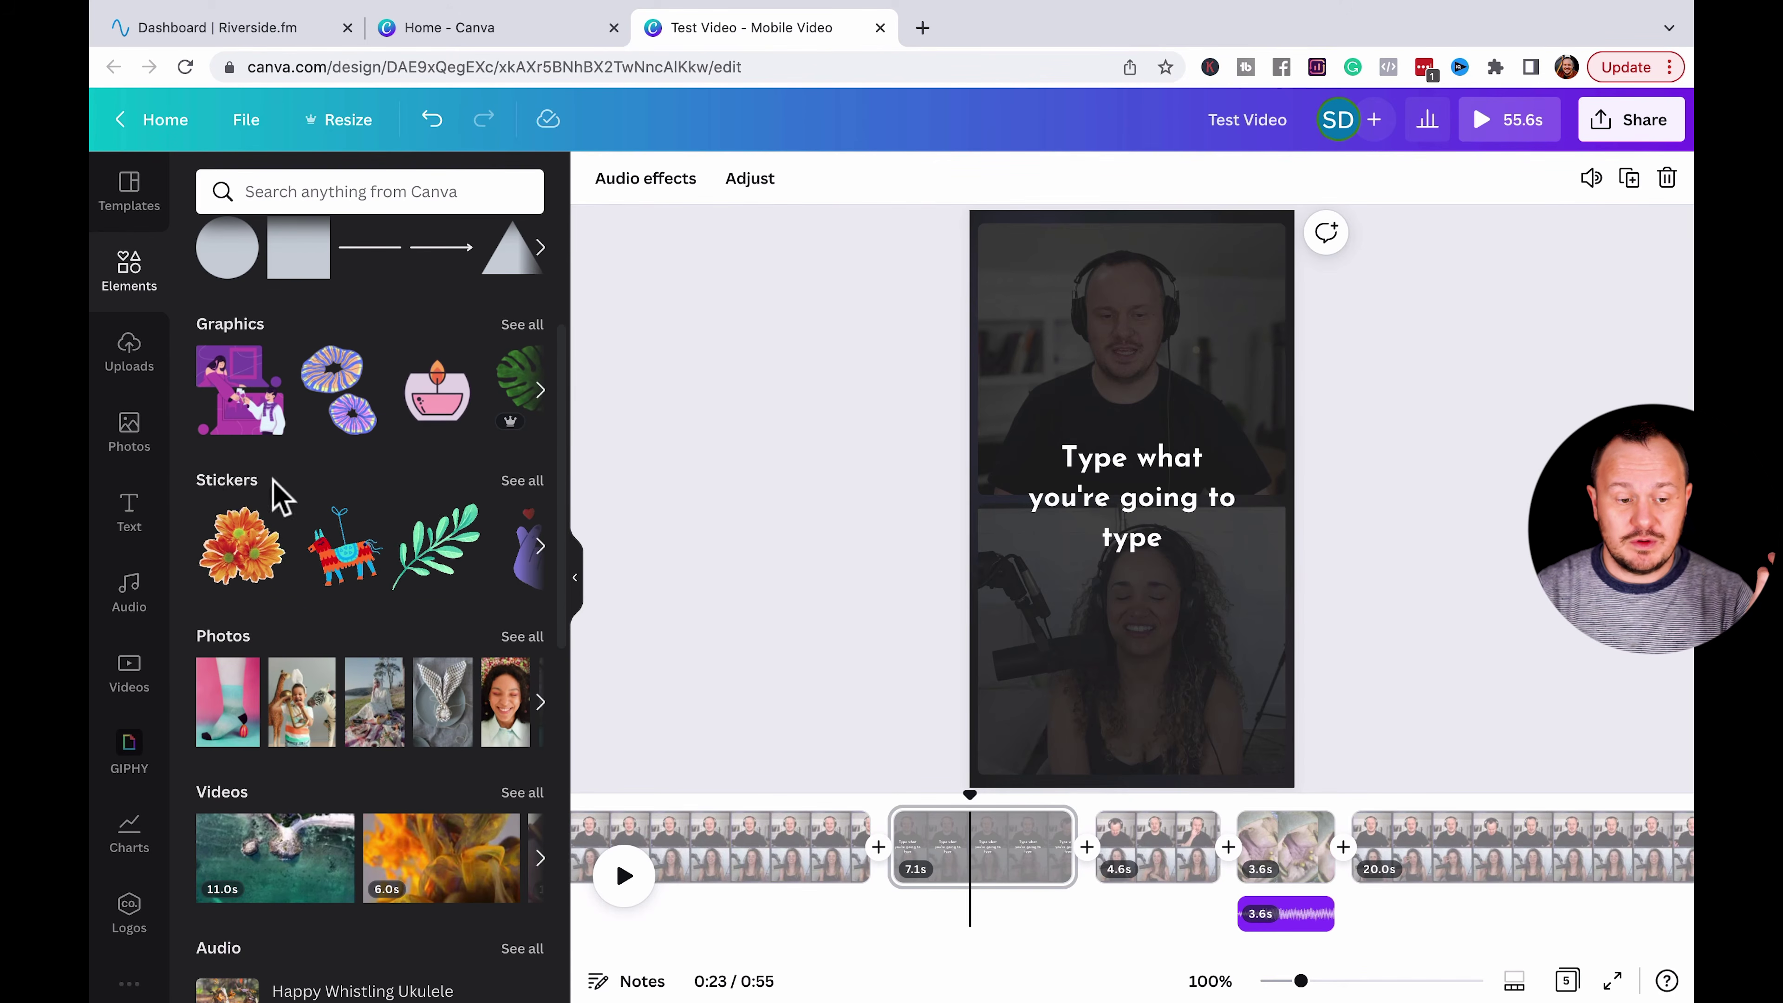
click(530, 480)
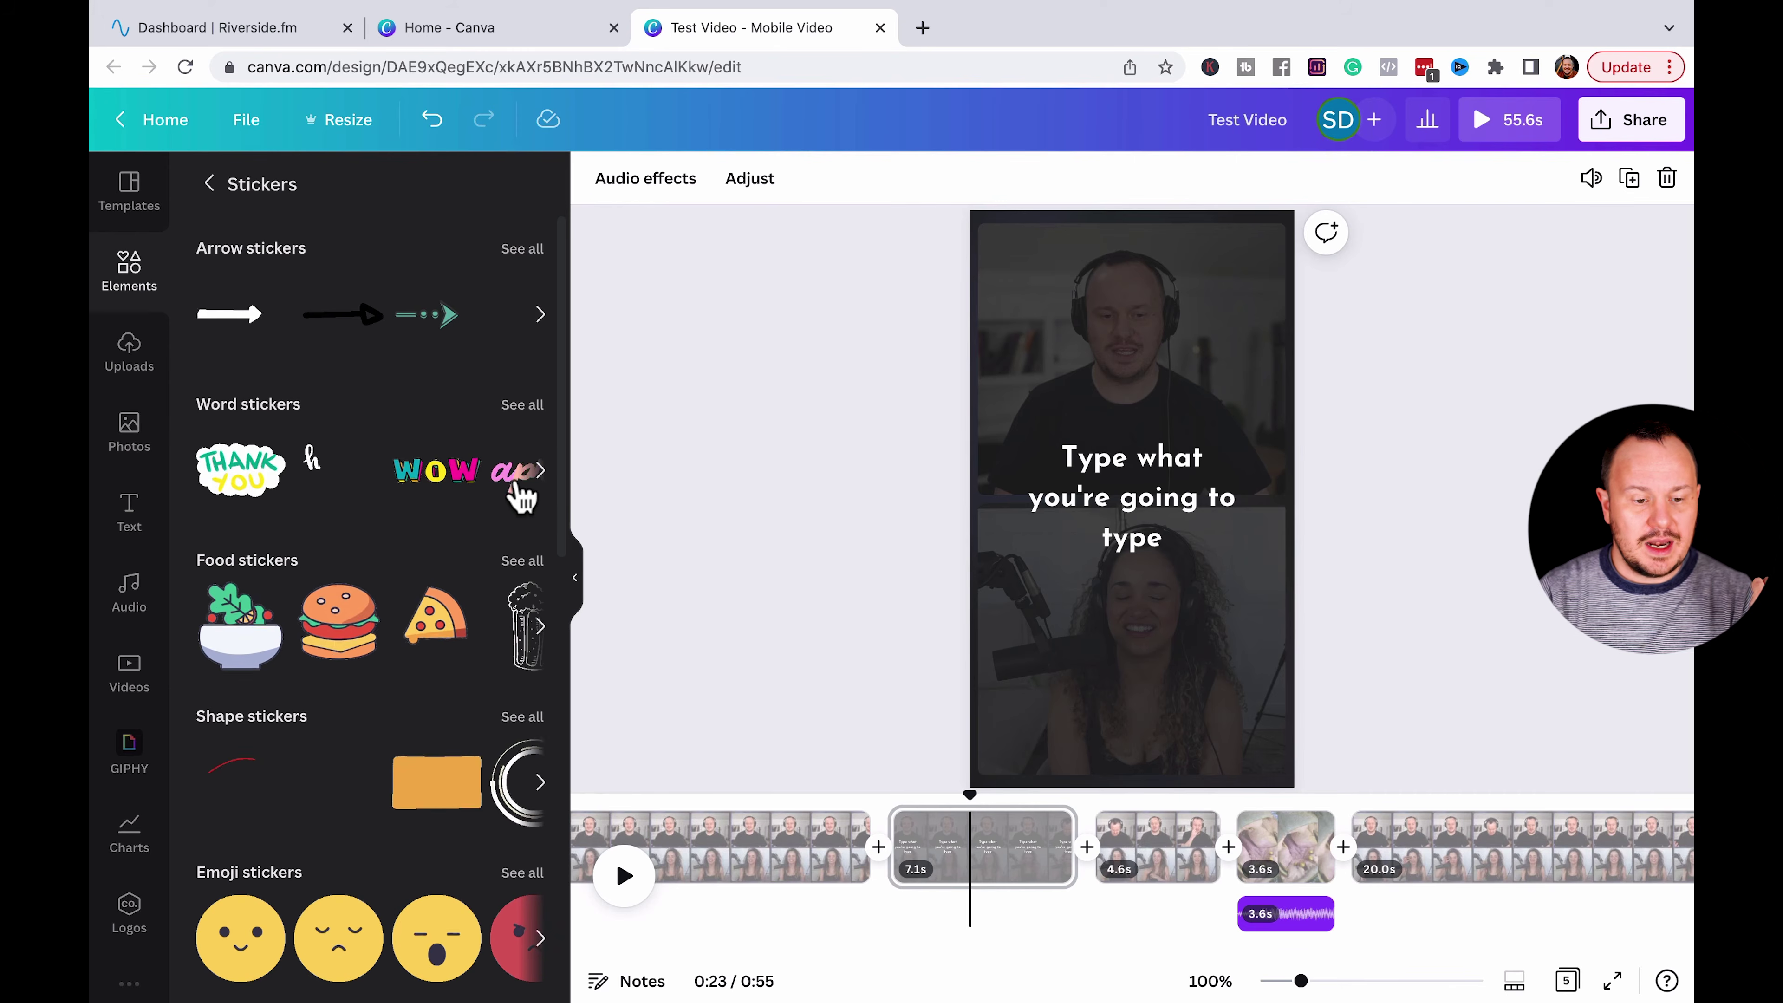
scroll(496, 515, down, 8)
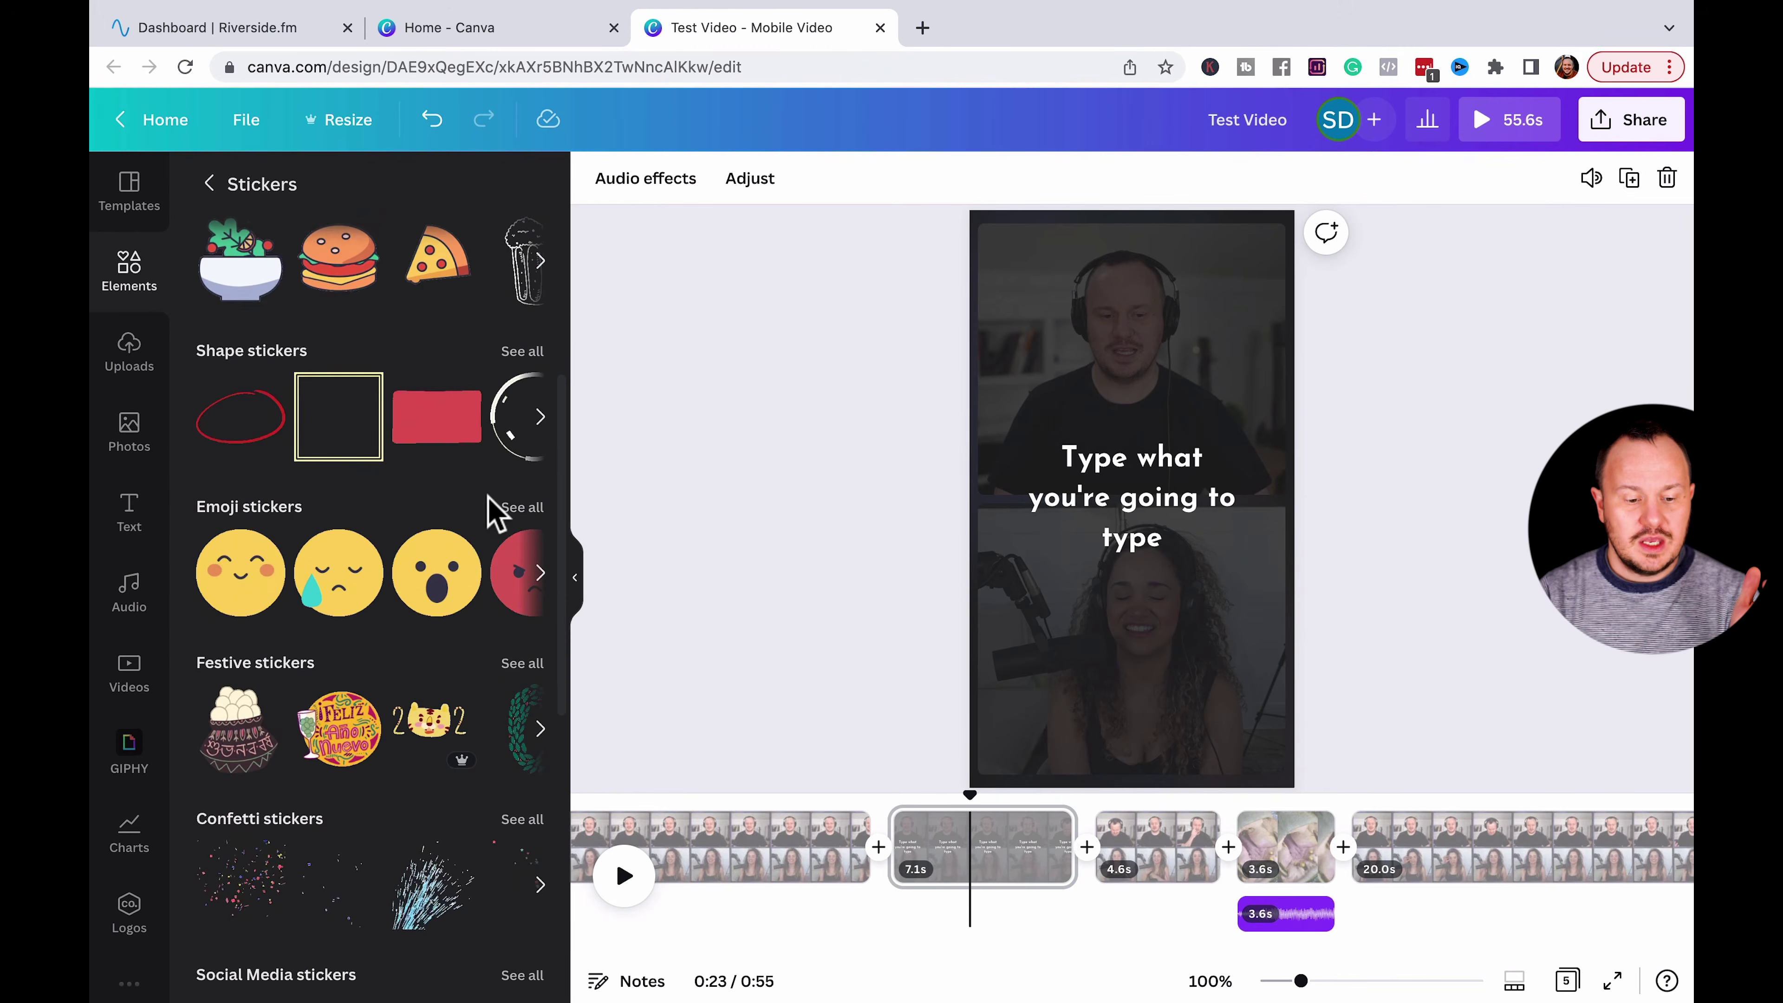
scroll(496, 515, down, 6)
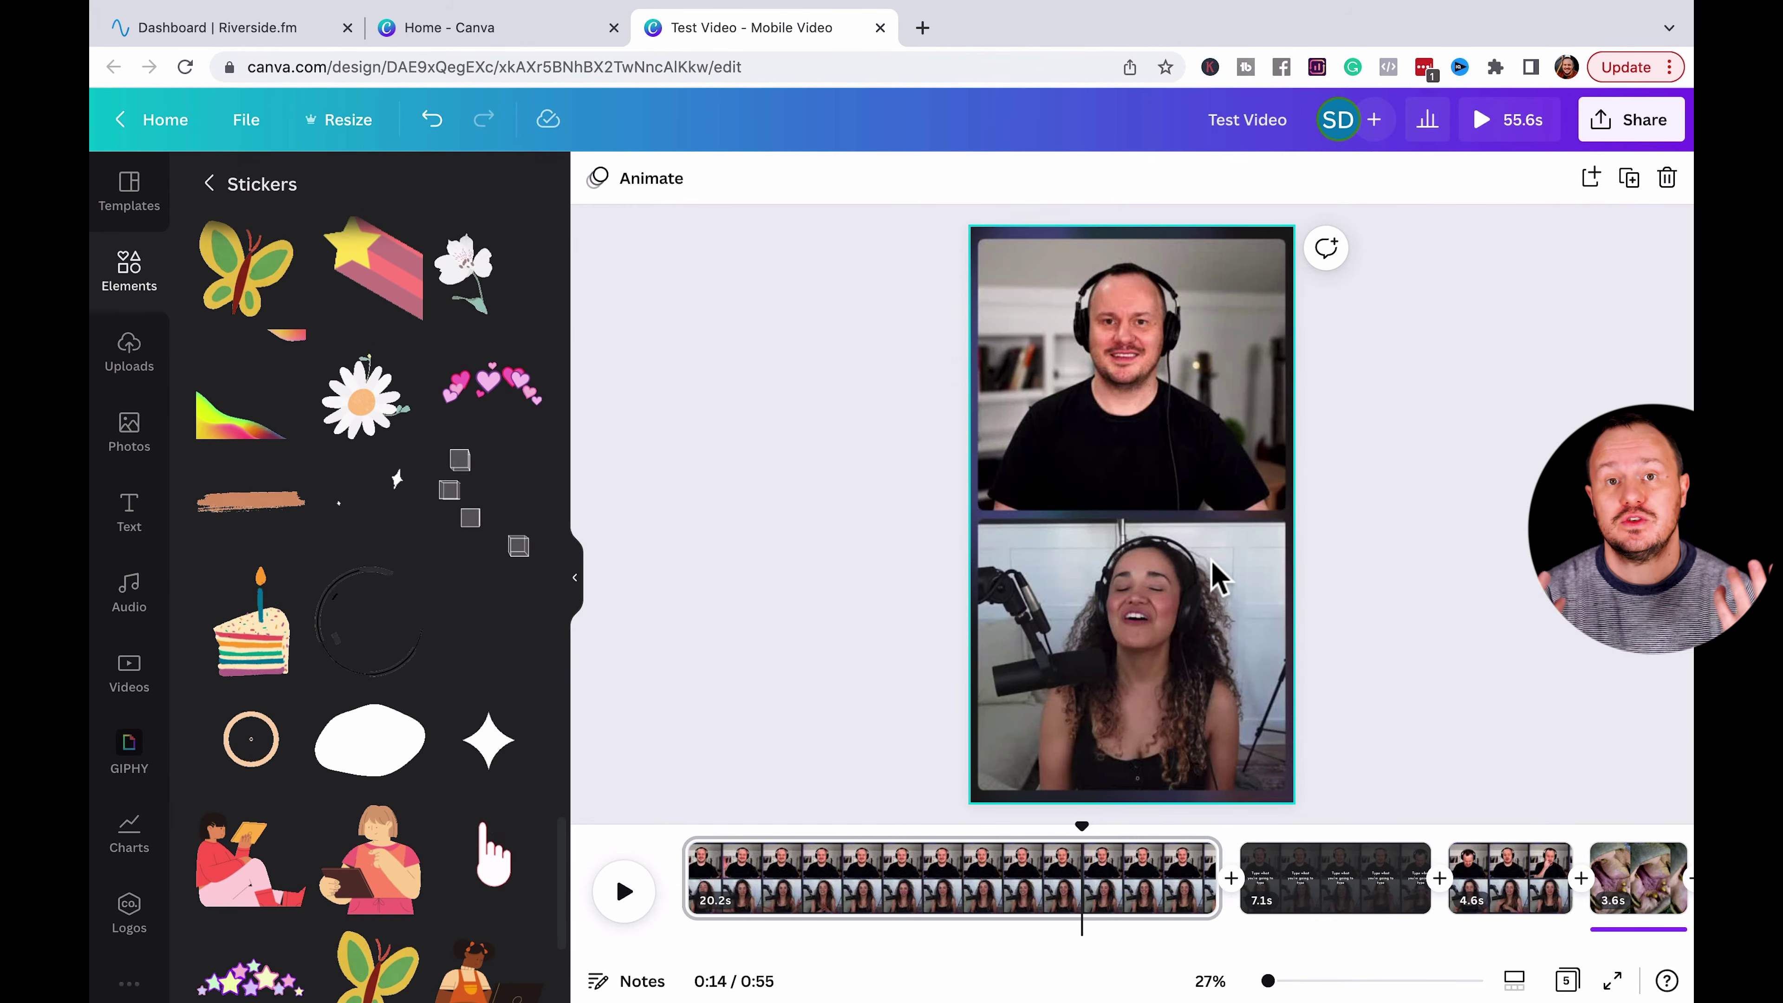
Review the download settings for exporting all pages as an MP4 Video, and close them without downloading.
click(1632, 126)
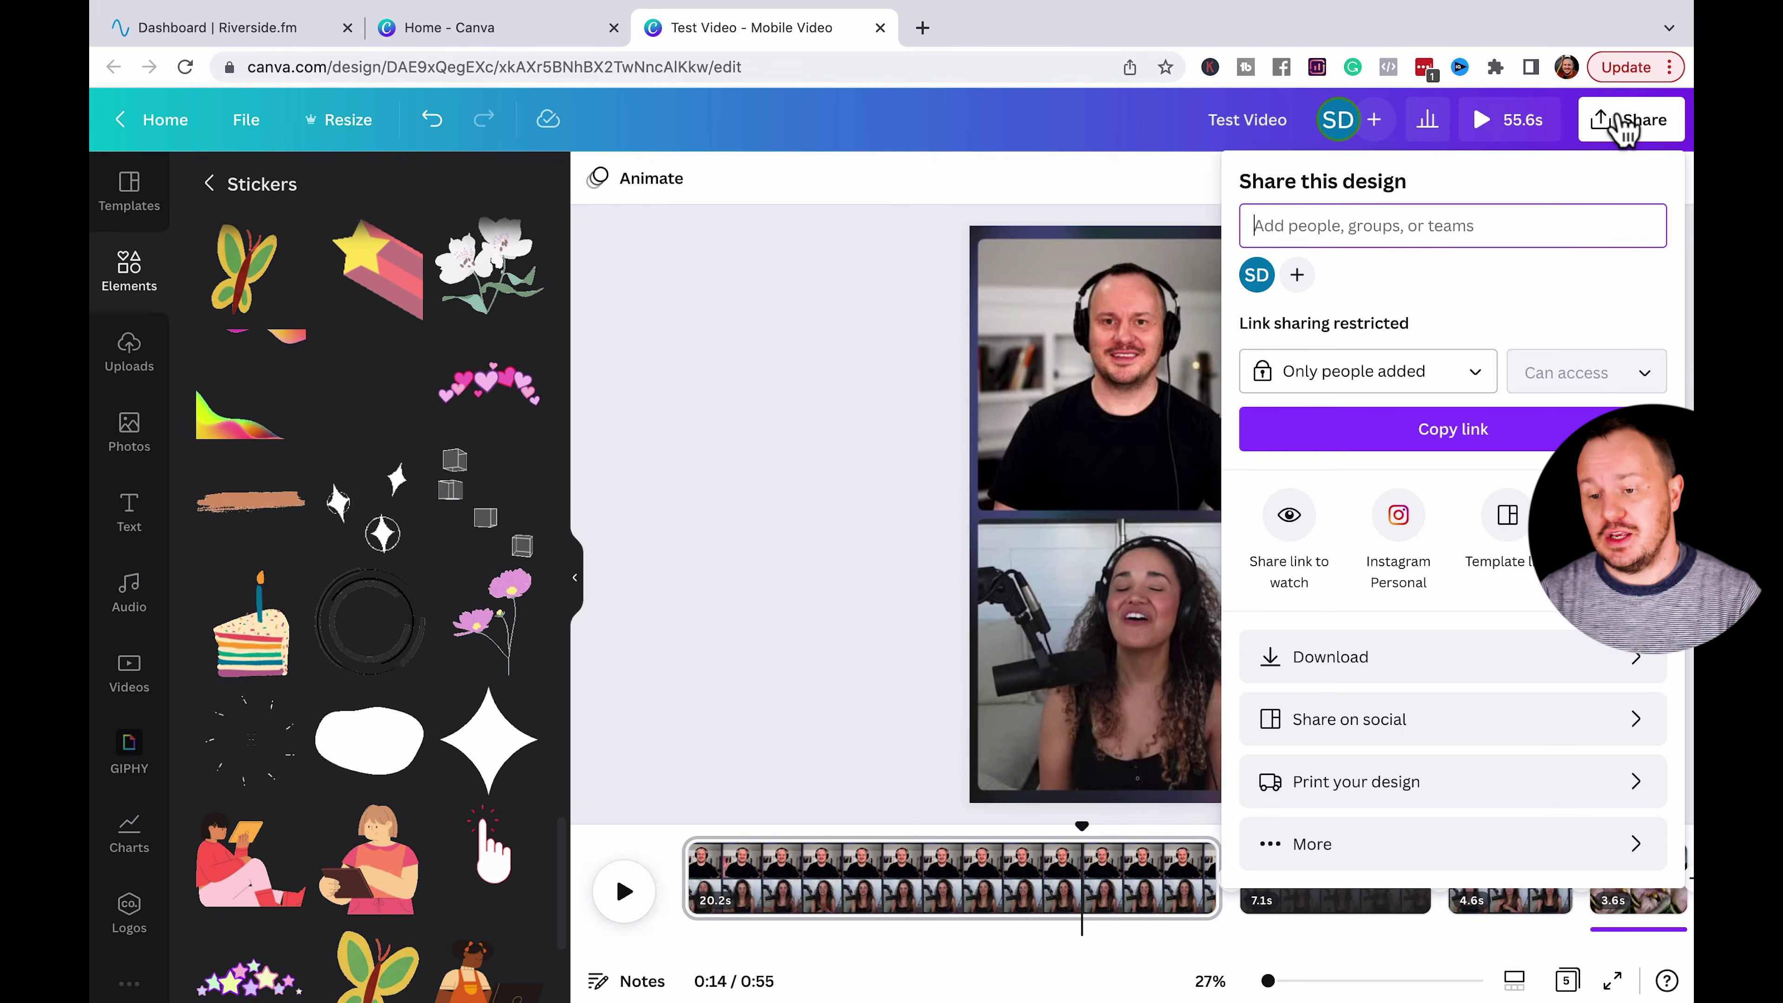
click(1456, 680)
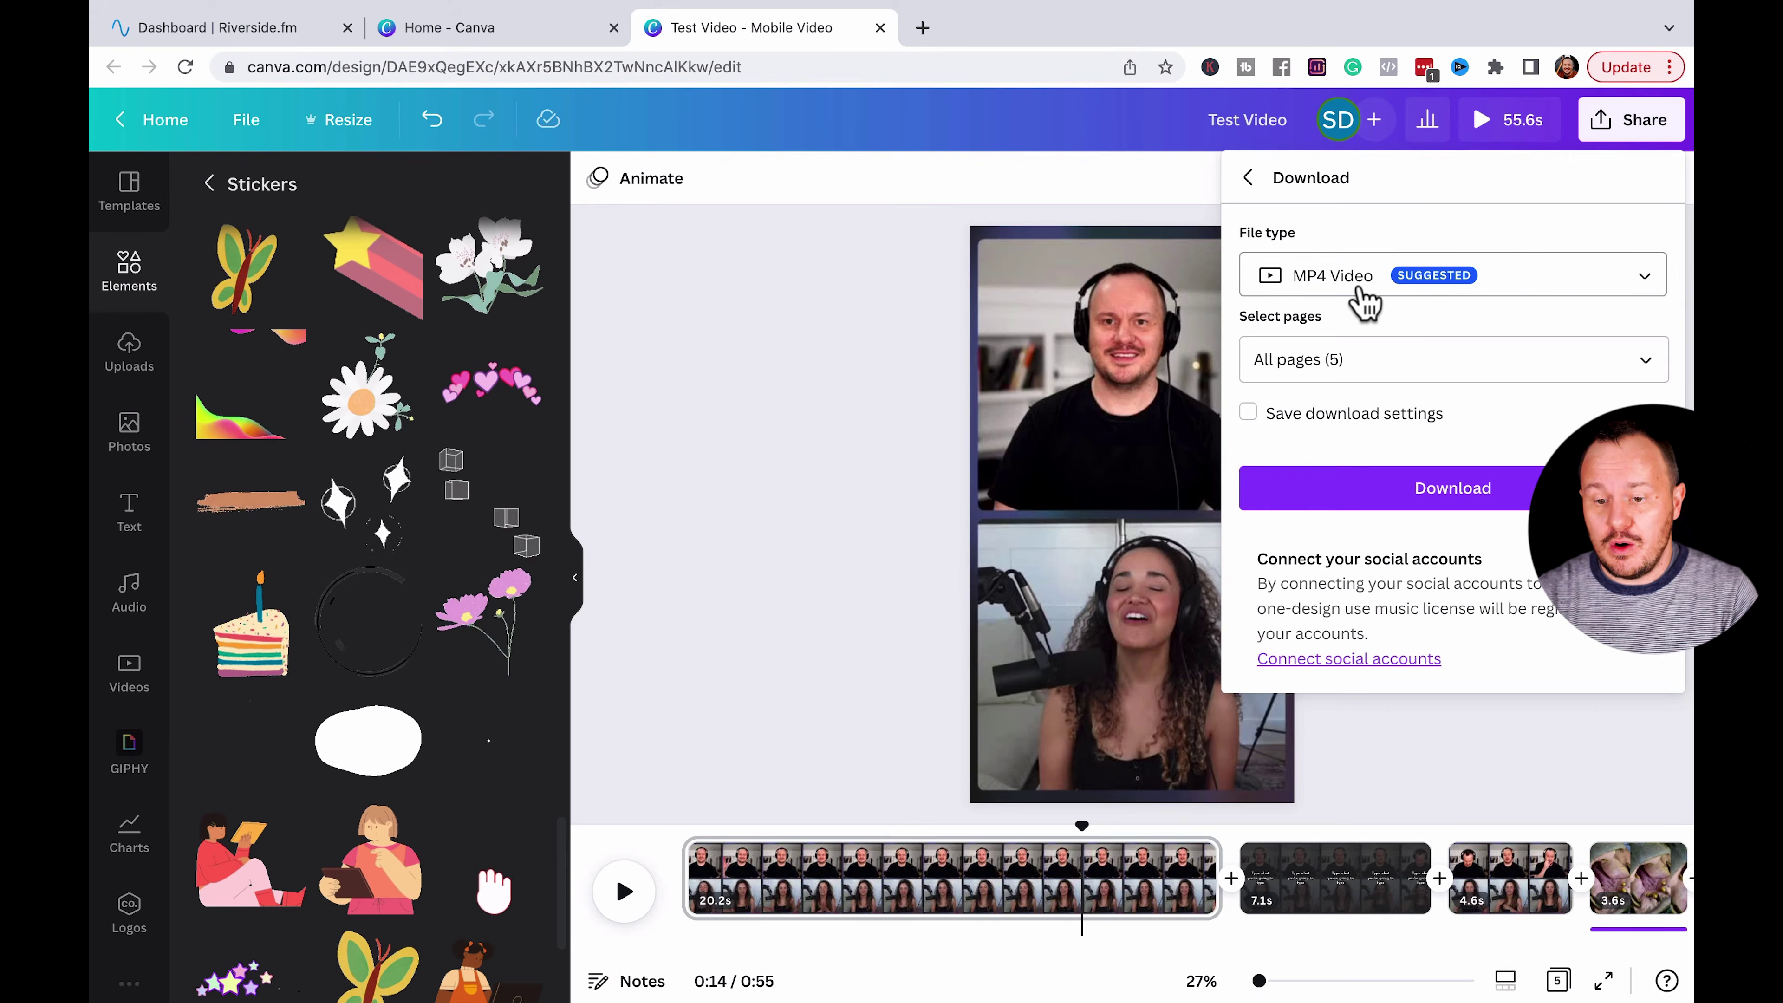
click(807, 551)
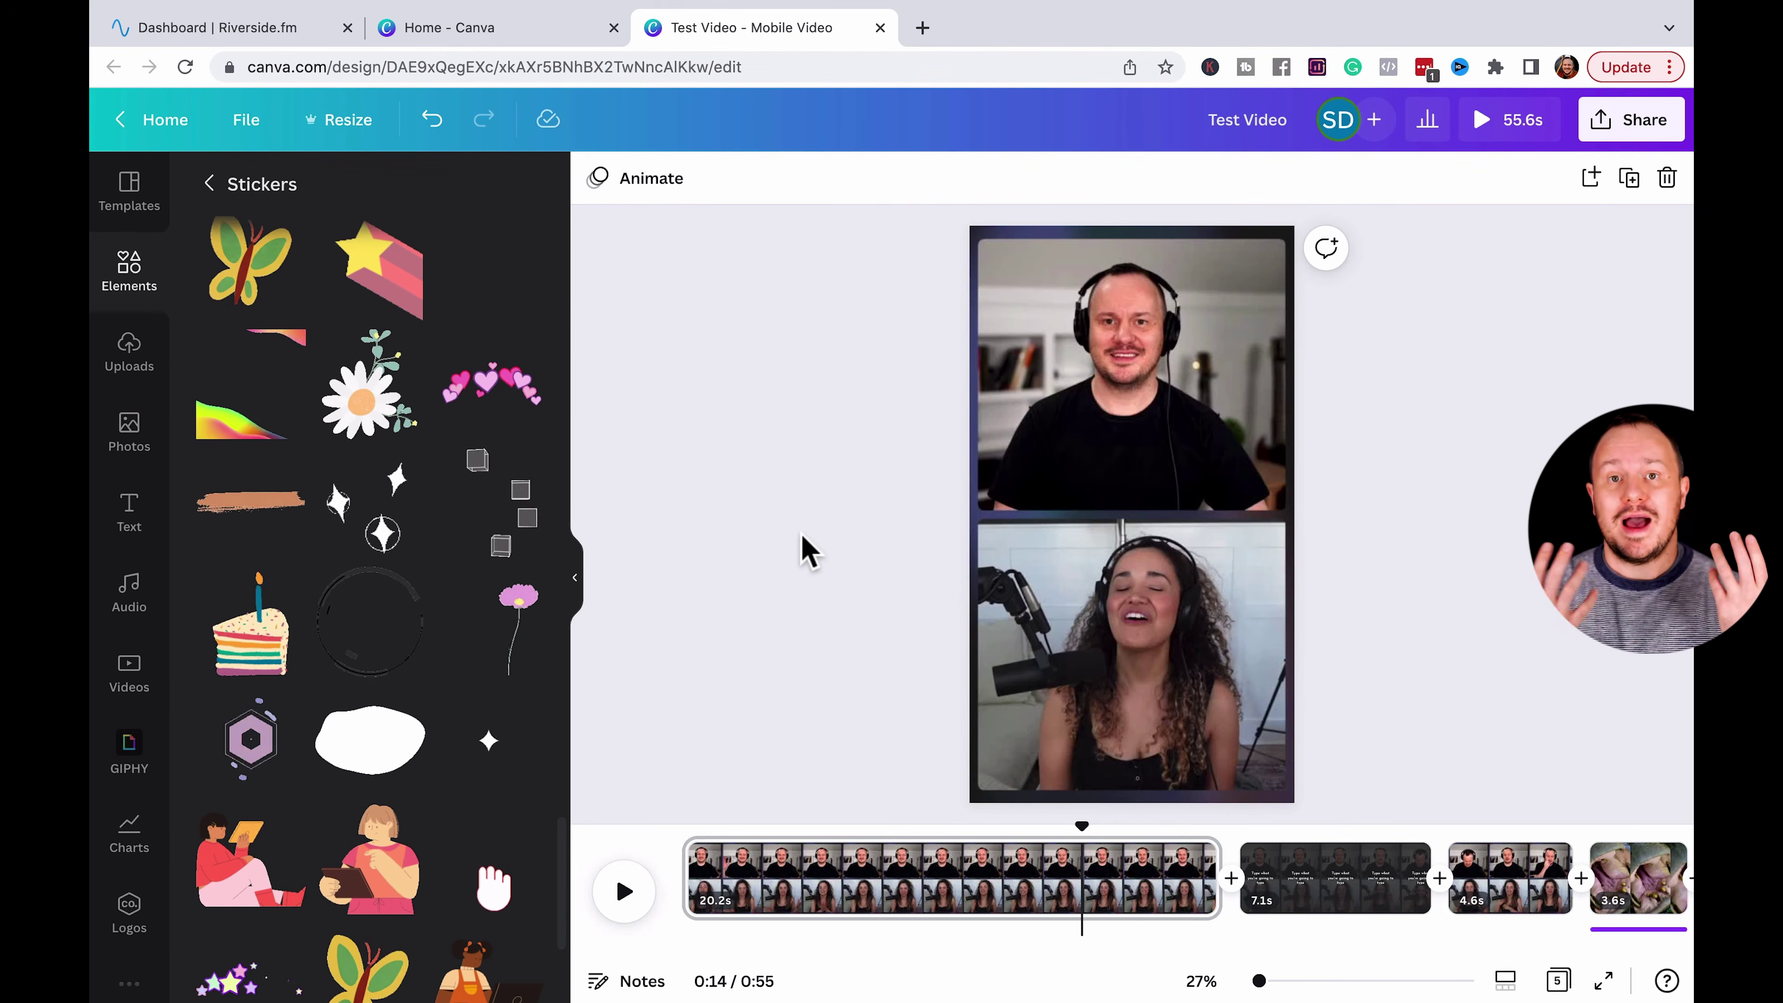